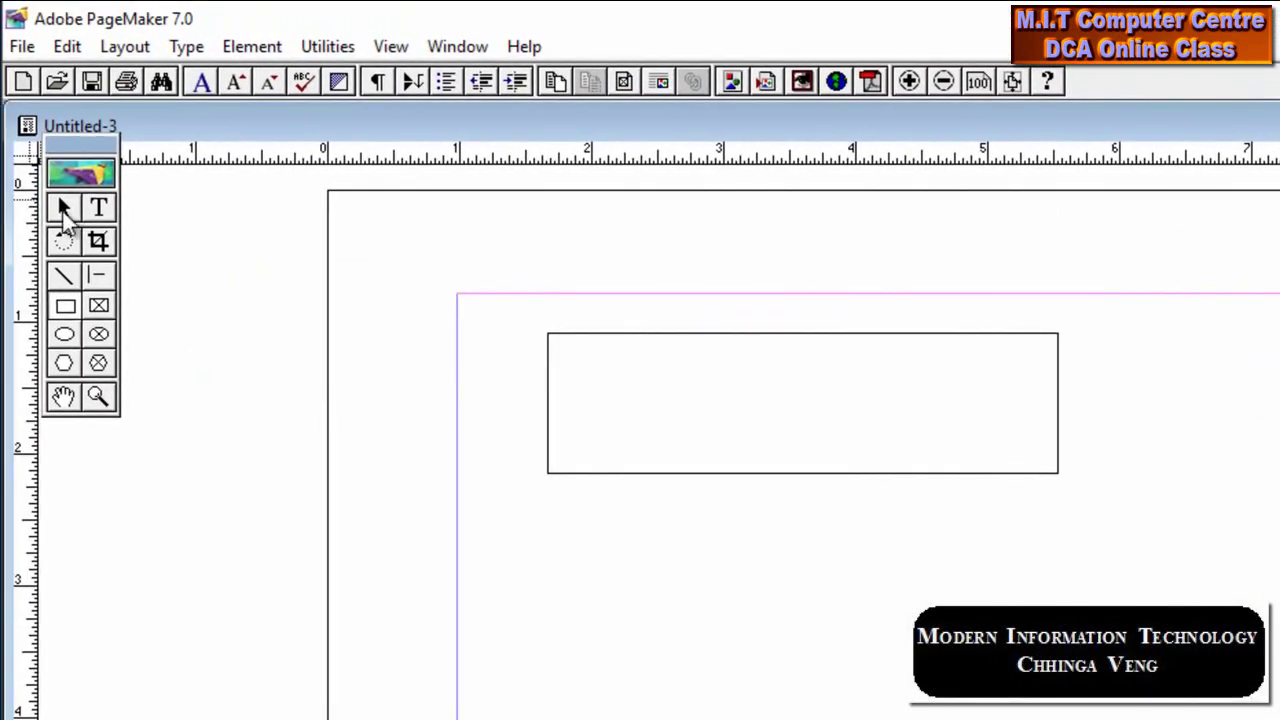
# Return to the Pointer tool once the plain rectangle is drawn near the page top
pyautogui.click(63, 209)
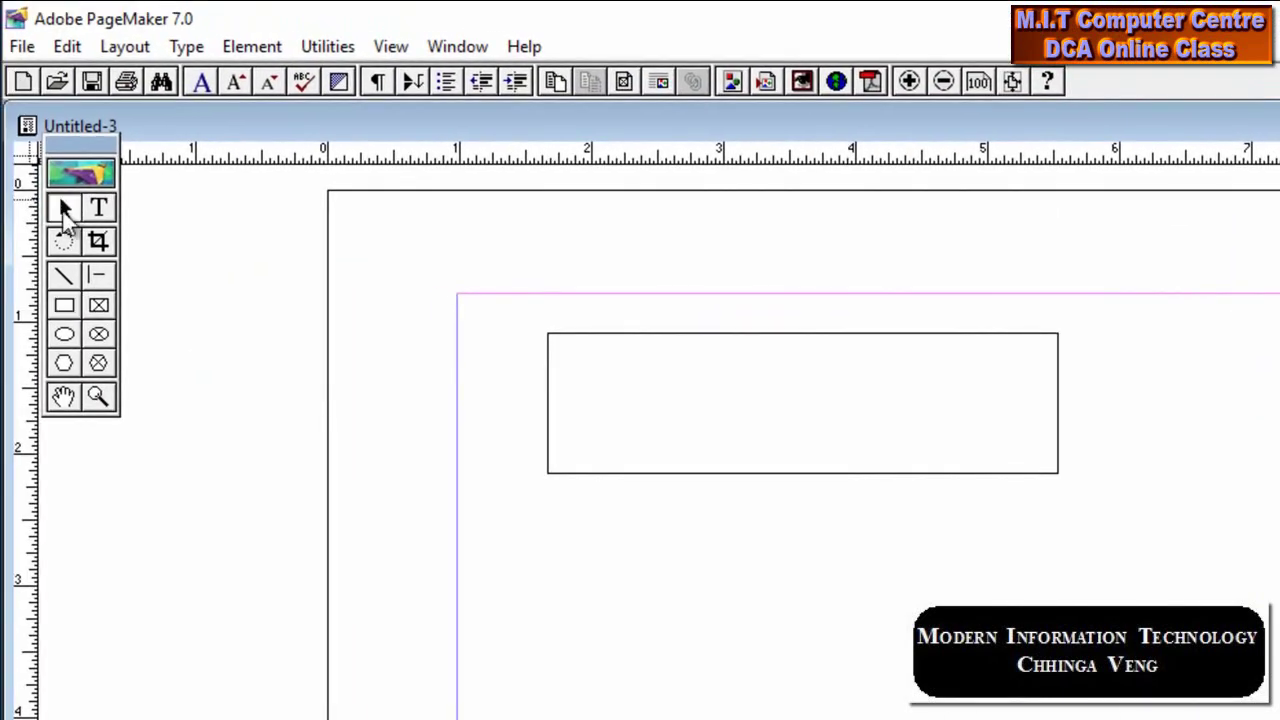
# Apply the third, medium rounded-corner style to the rectangle through Element > Rounded Corners
pyautogui.click(820, 334)
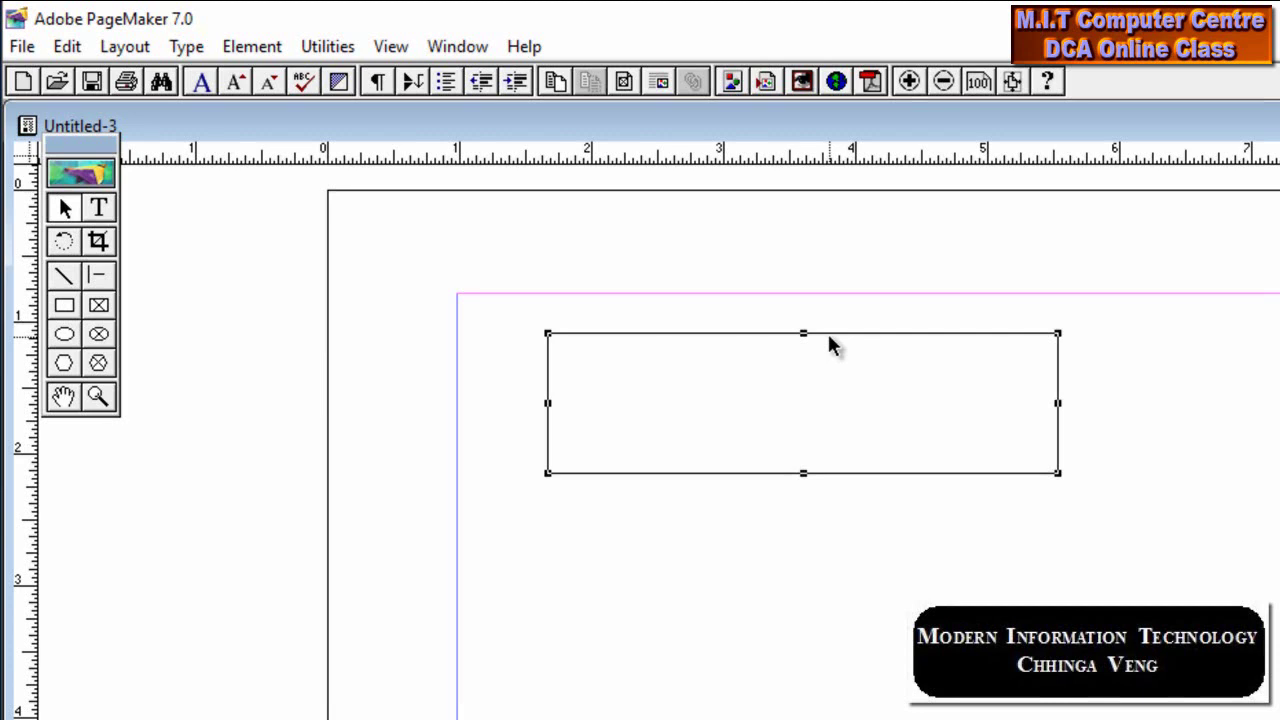
pyautogui.click(252, 47)
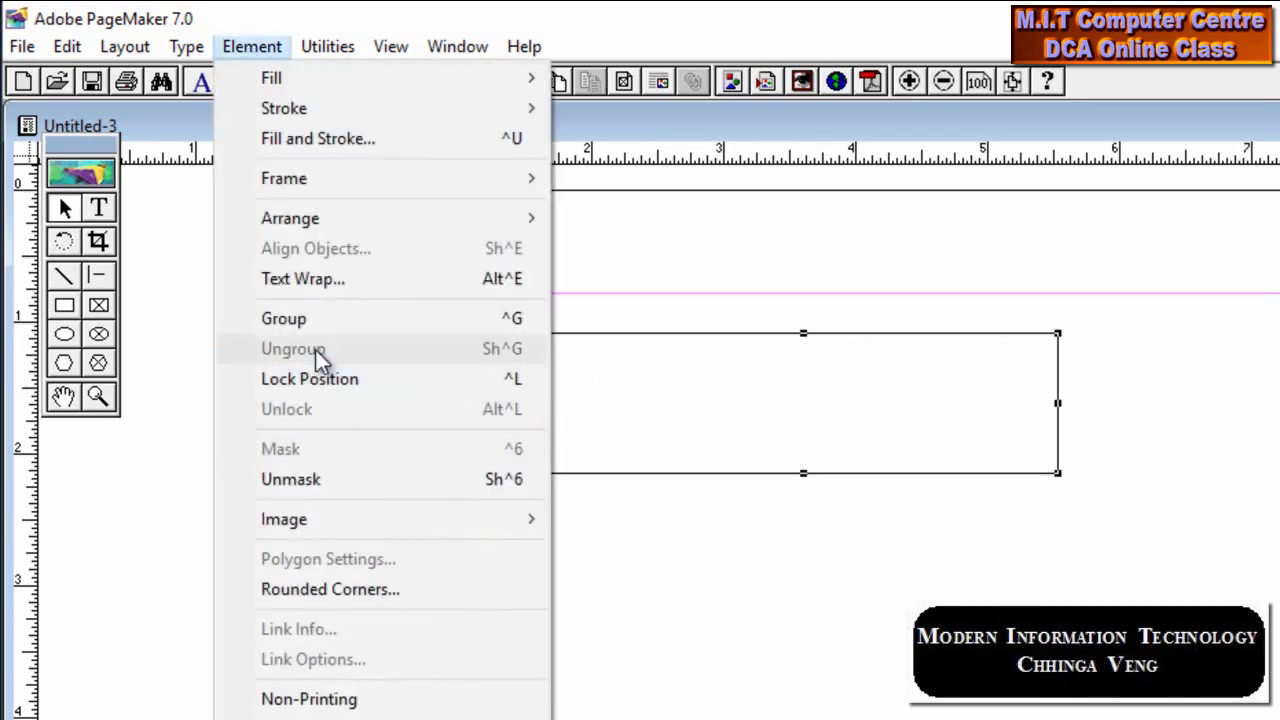
pyautogui.click(314, 585)
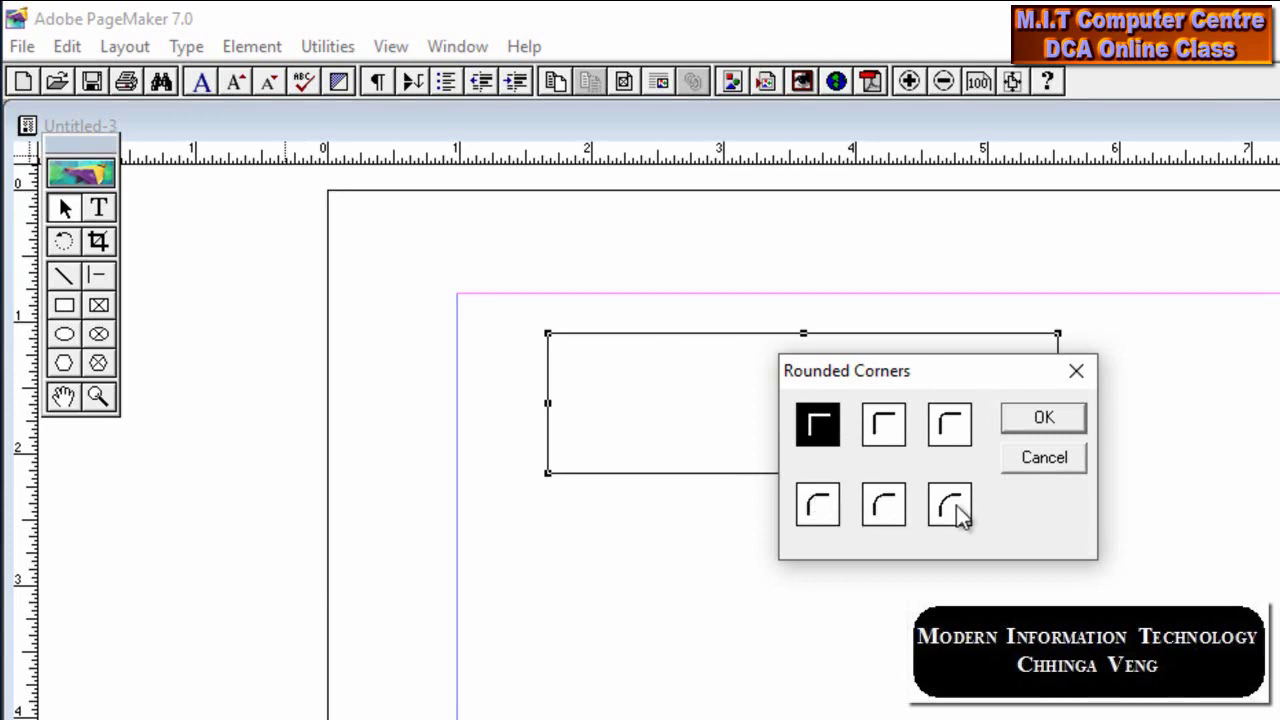
pyautogui.click(948, 425)
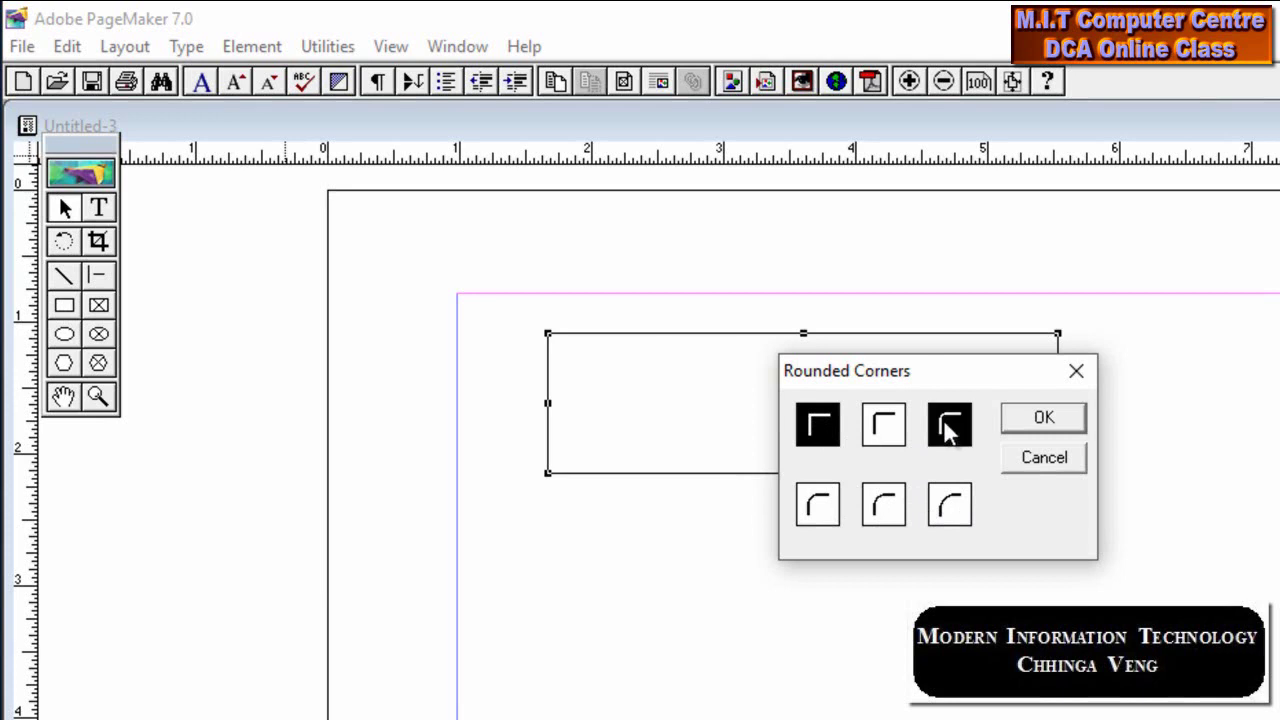
pyautogui.click(1028, 422)
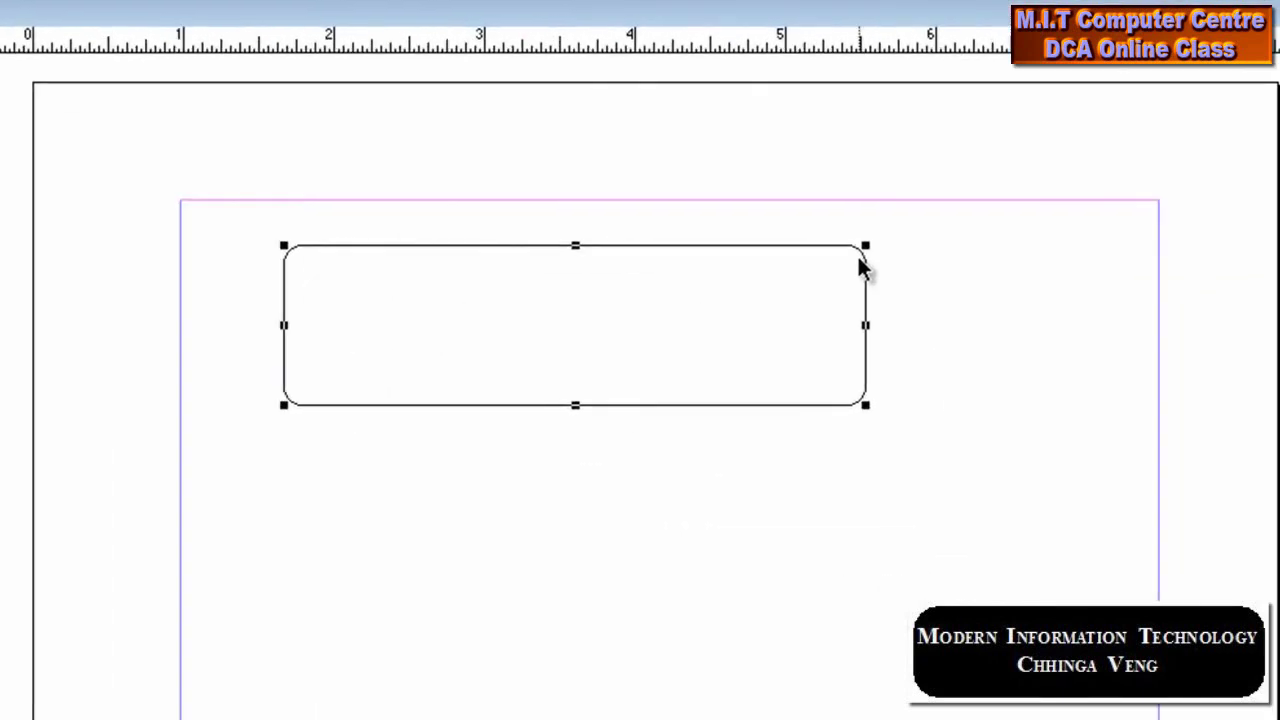
# Set the rectangle's stroke to Red, after trying Registration, blue, cyan, green and magenta
pyautogui.moveTo(1262, 72); pyautogui.dragTo(1050, 75)
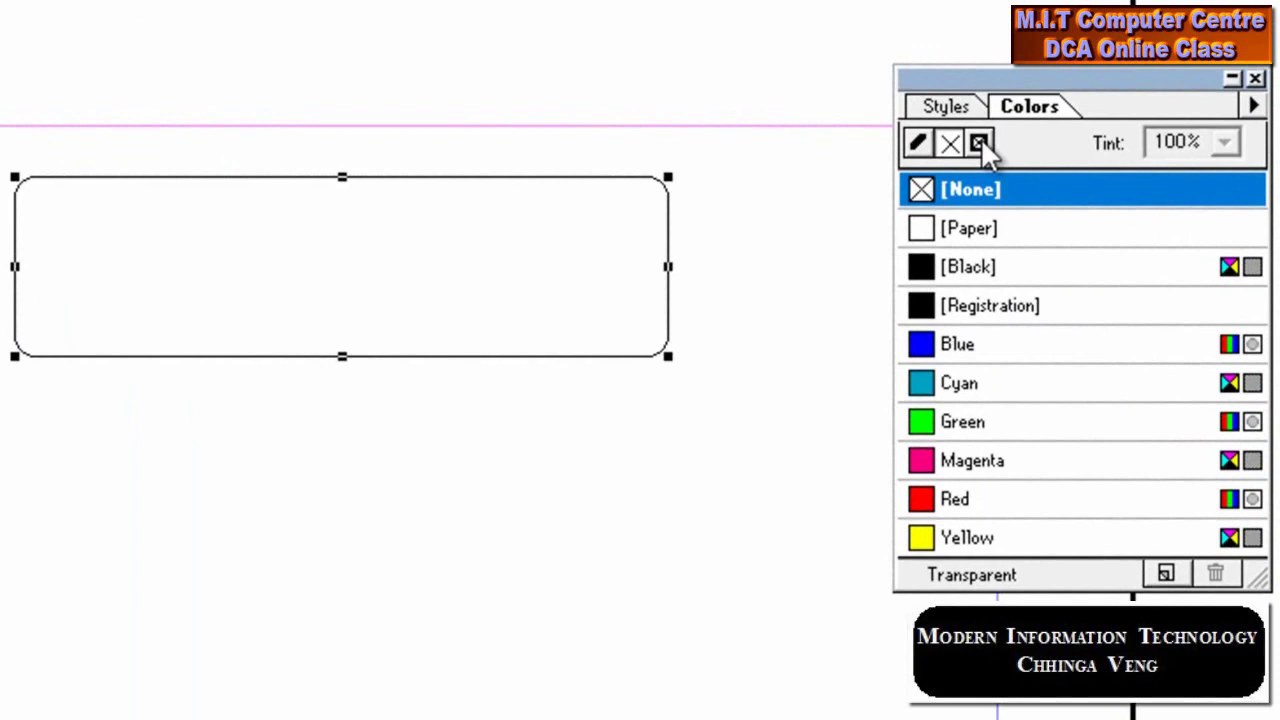
pyautogui.click(918, 145)
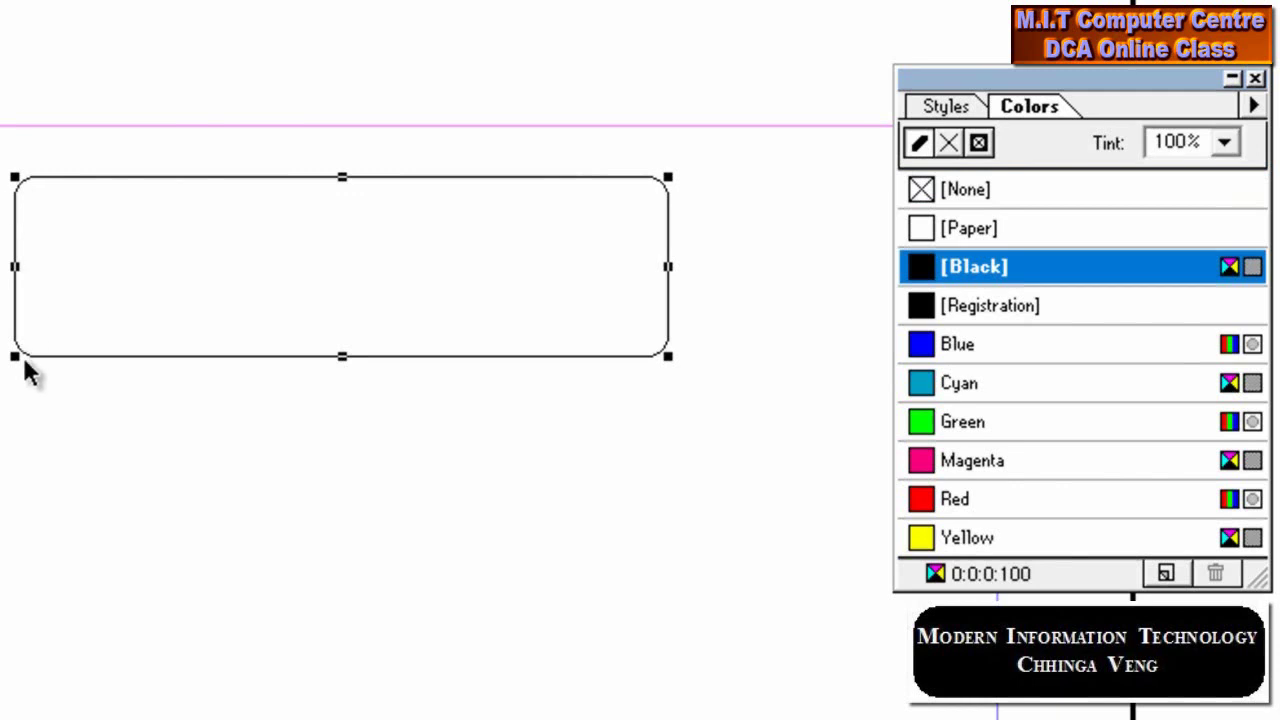
pyautogui.click(962, 316)
pyautogui.click(968, 356)
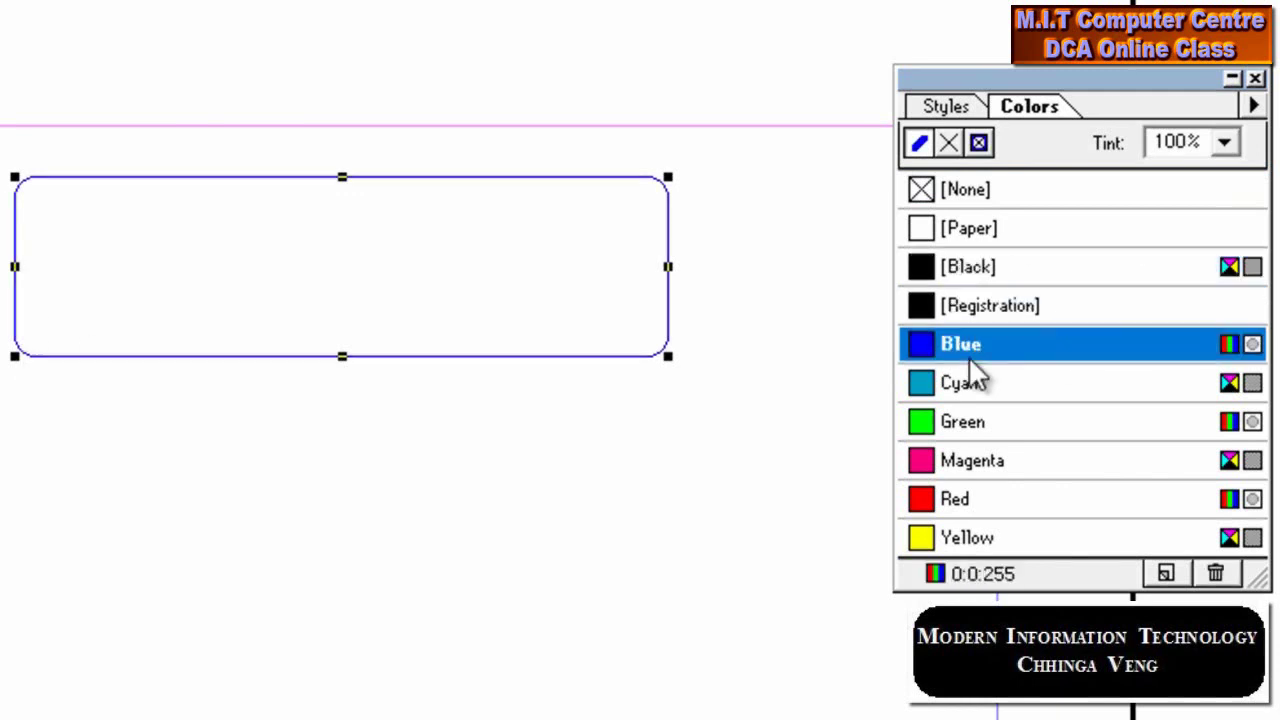
pyautogui.click(986, 380)
pyautogui.click(1000, 430)
pyautogui.click(1004, 458)
pyautogui.click(1000, 500)
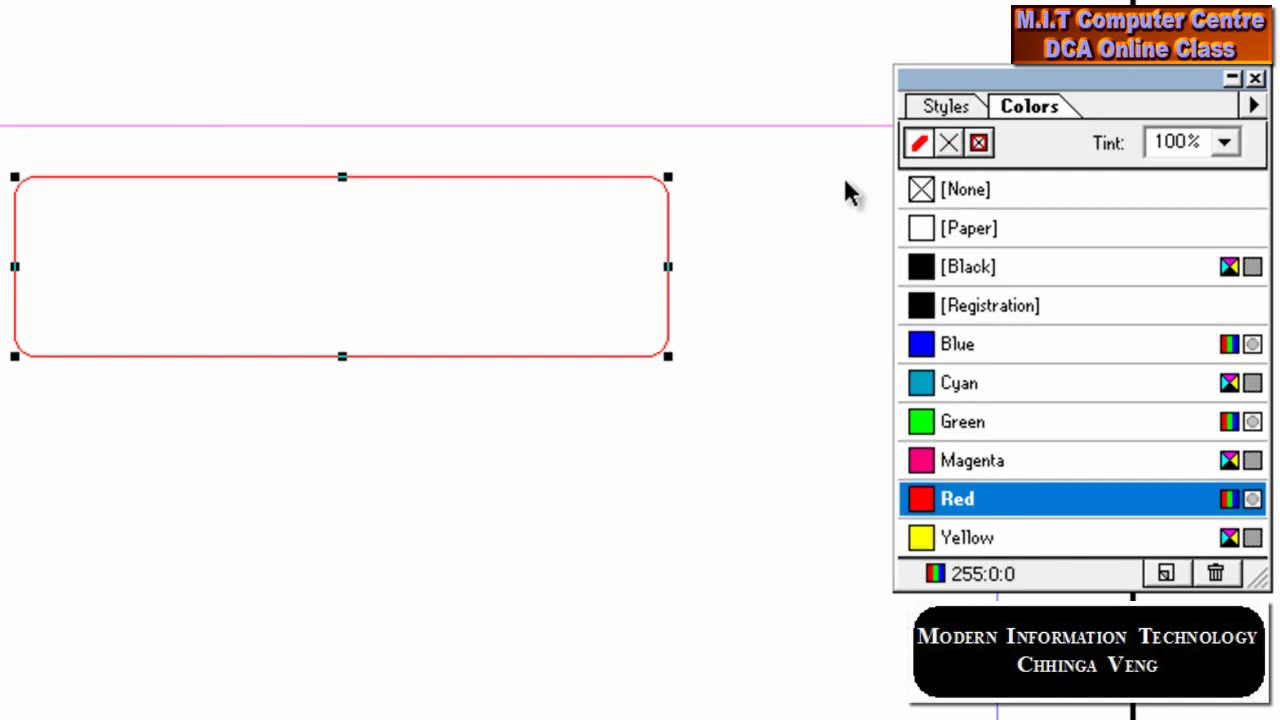
# Try cyan, green, magenta and red fills on the rectangle, ending on Registration black
pyautogui.click(952, 143)
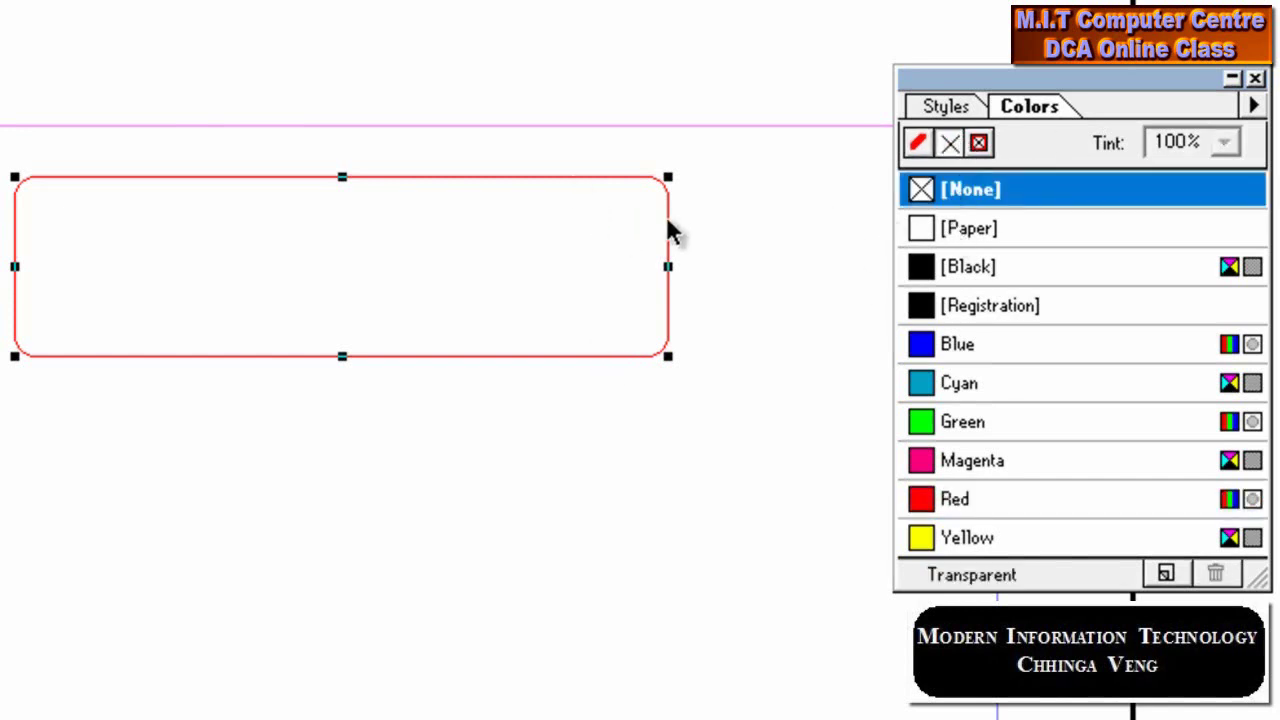
pyautogui.click(1000, 315)
pyautogui.click(990, 385)
pyautogui.click(985, 422)
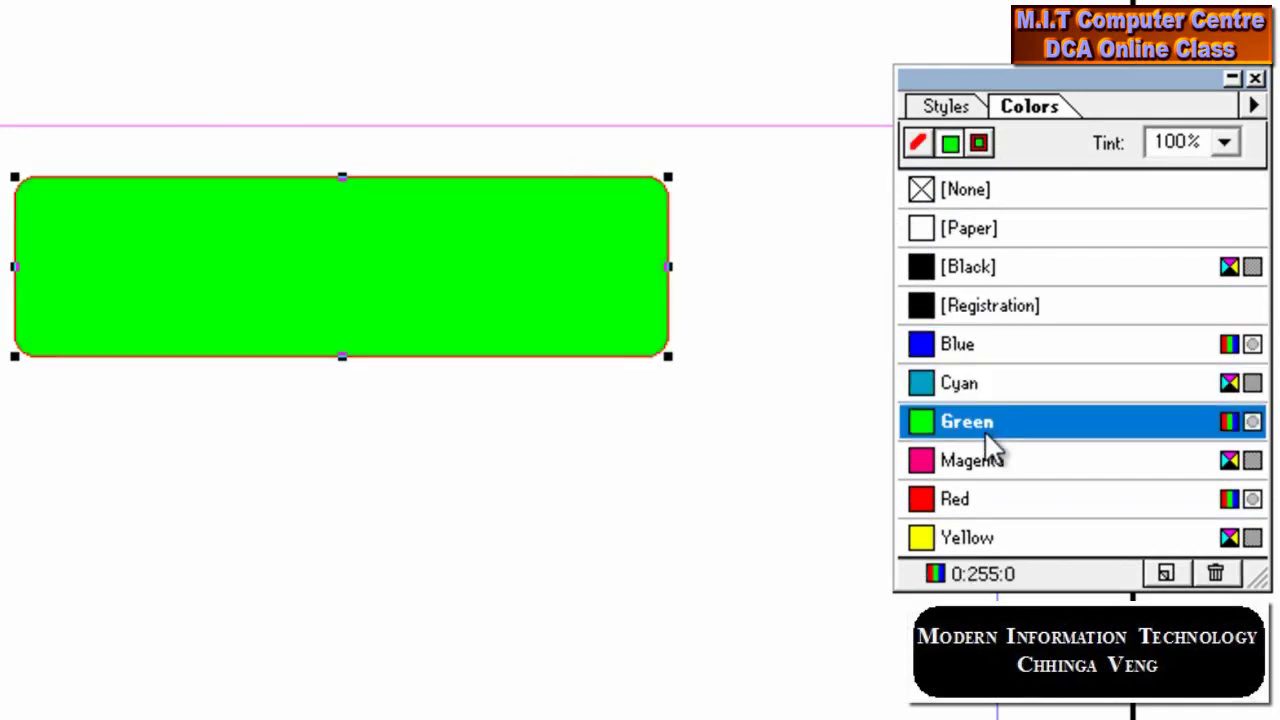
pyautogui.click(958, 465)
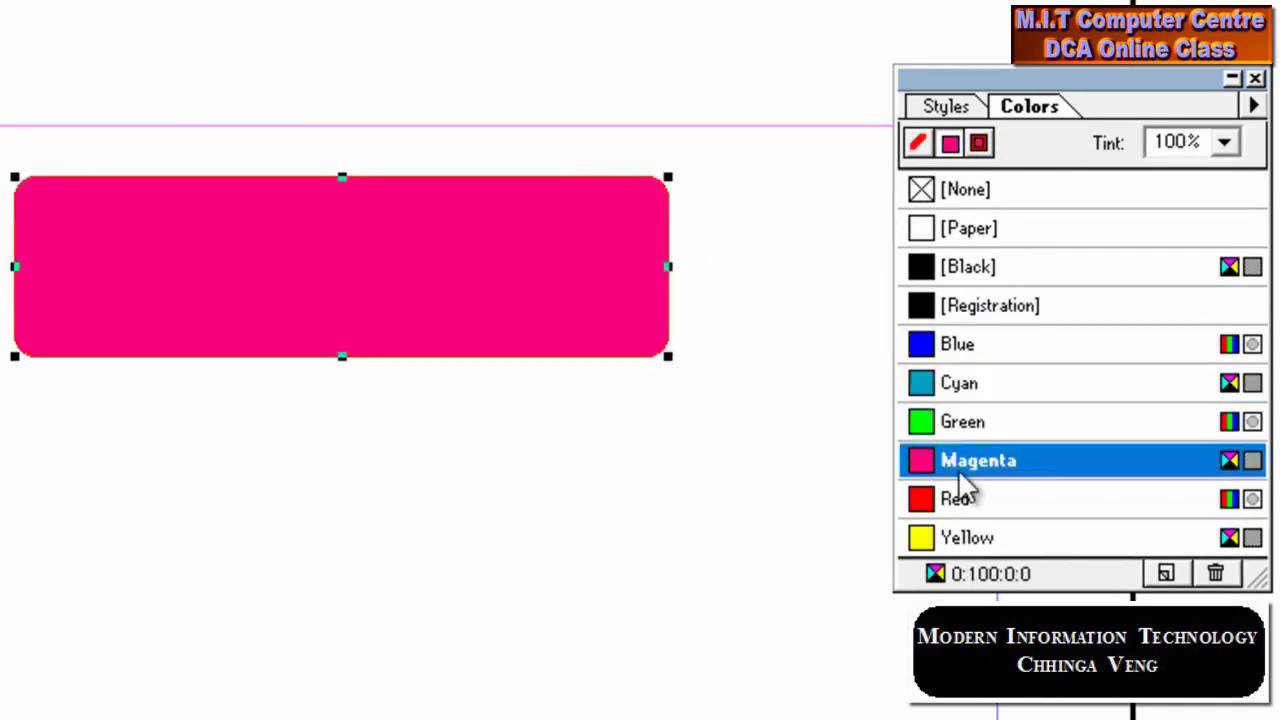
pyautogui.click(963, 497)
pyautogui.click(965, 386)
pyautogui.click(958, 300)
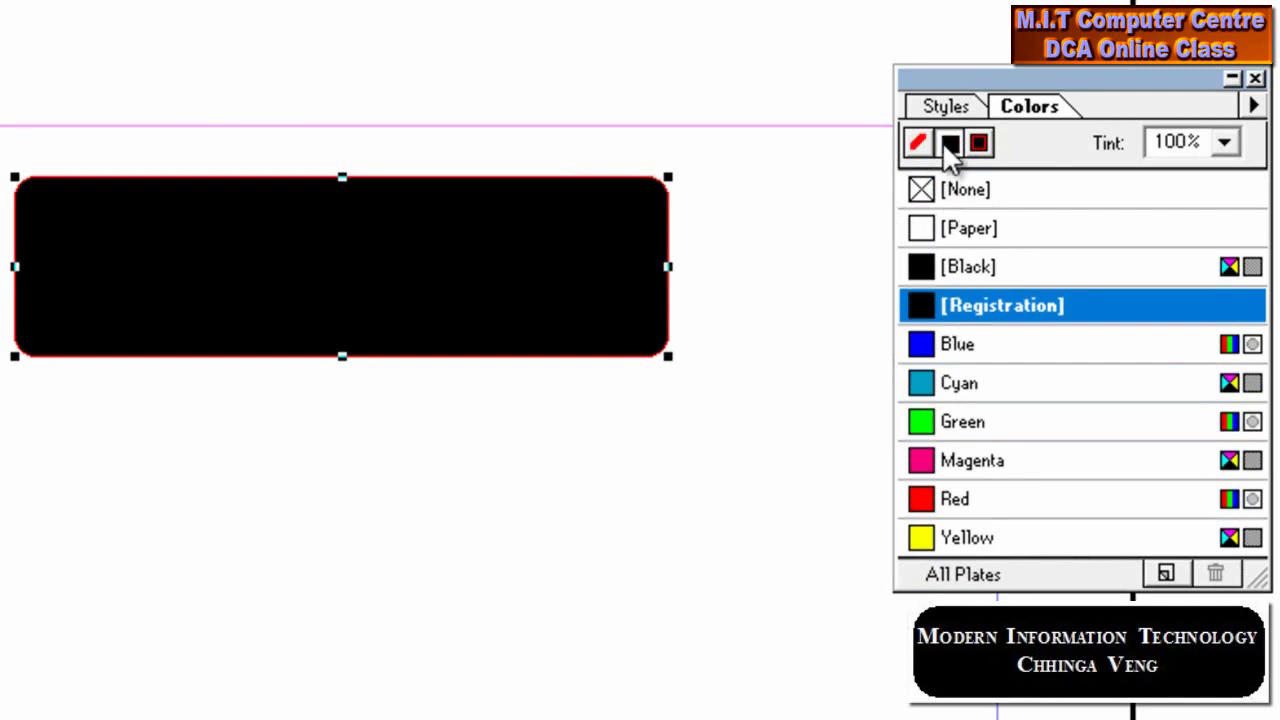
# Colour fill and outline together, cycling through the swatches and settling on Registration black
pyautogui.click(980, 143)
pyautogui.click(981, 144)
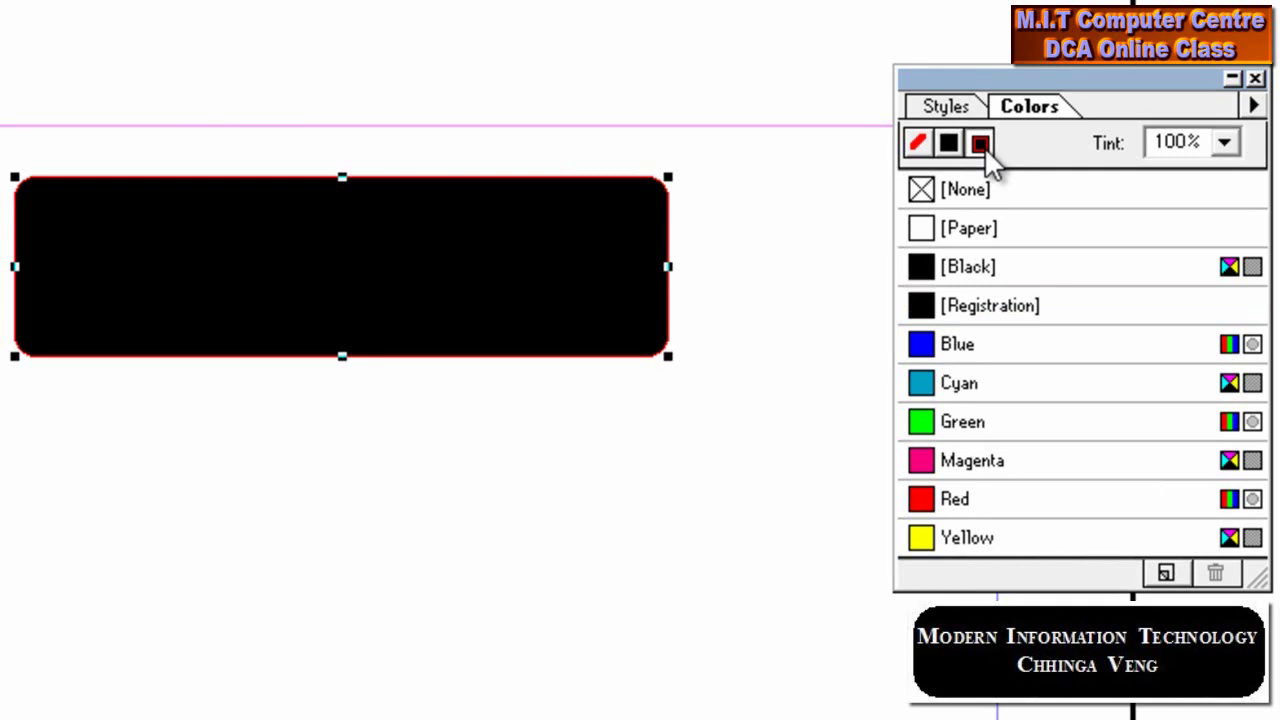
pyautogui.click(984, 270)
pyautogui.click(980, 306)
pyautogui.click(978, 340)
pyautogui.click(976, 380)
pyautogui.click(985, 422)
pyautogui.click(988, 458)
pyautogui.click(966, 418)
pyautogui.click(962, 383)
pyautogui.click(972, 305)
pyautogui.click(963, 268)
pyautogui.click(966, 306)
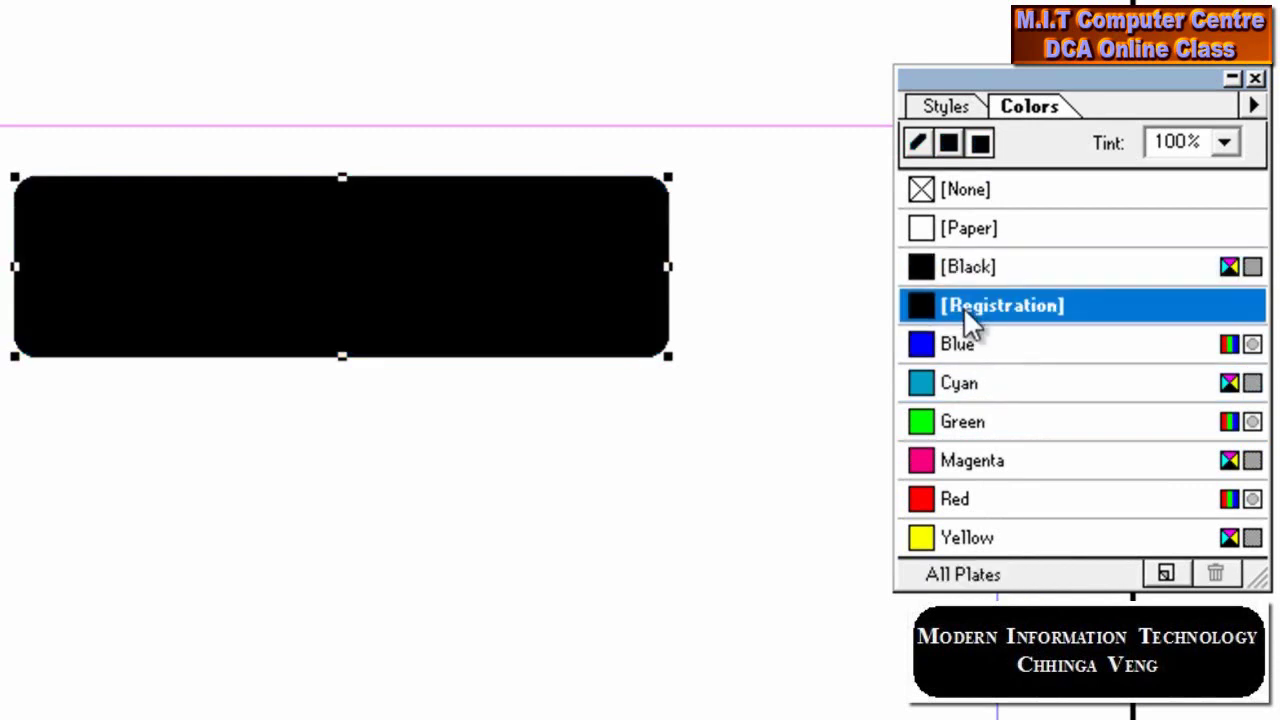
# Set the outline to [Black] and the fill to solid [Black]
pyautogui.click(912, 143)
pyautogui.click(948, 145)
pyautogui.click(979, 145)
pyautogui.click(917, 143)
pyautogui.click(931, 259)
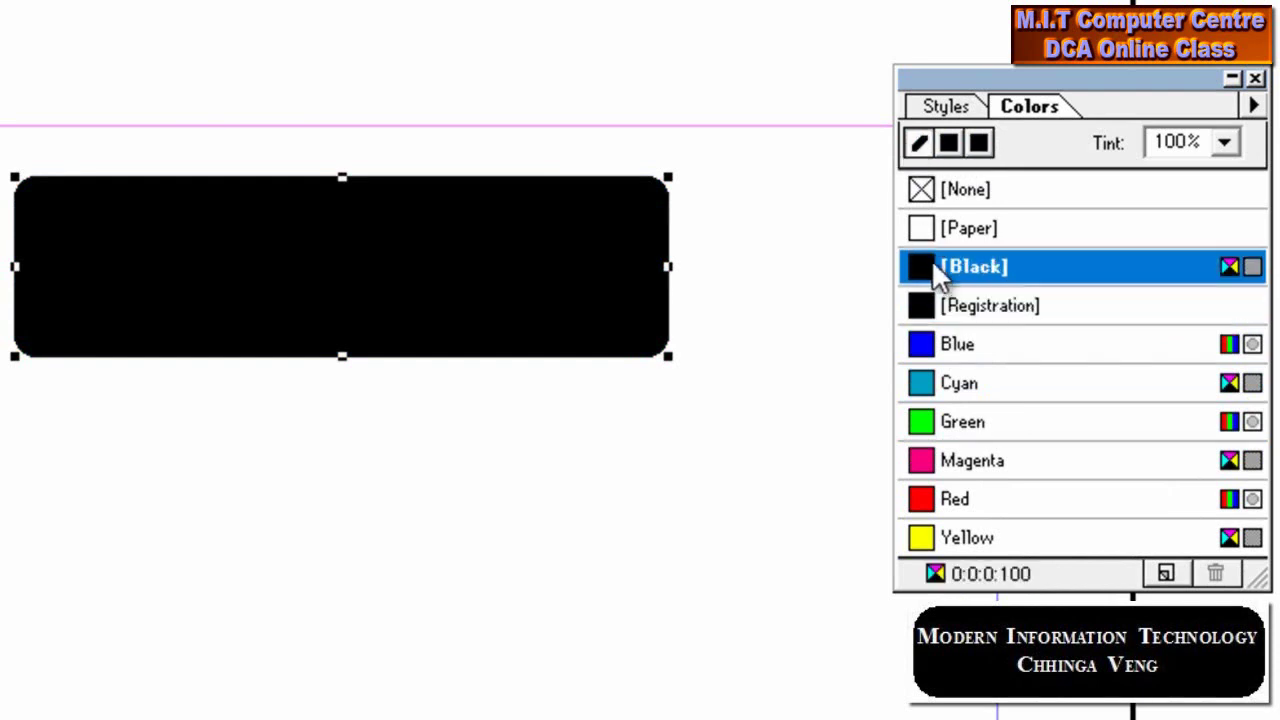
pyautogui.click(948, 145)
pyautogui.click(963, 189)
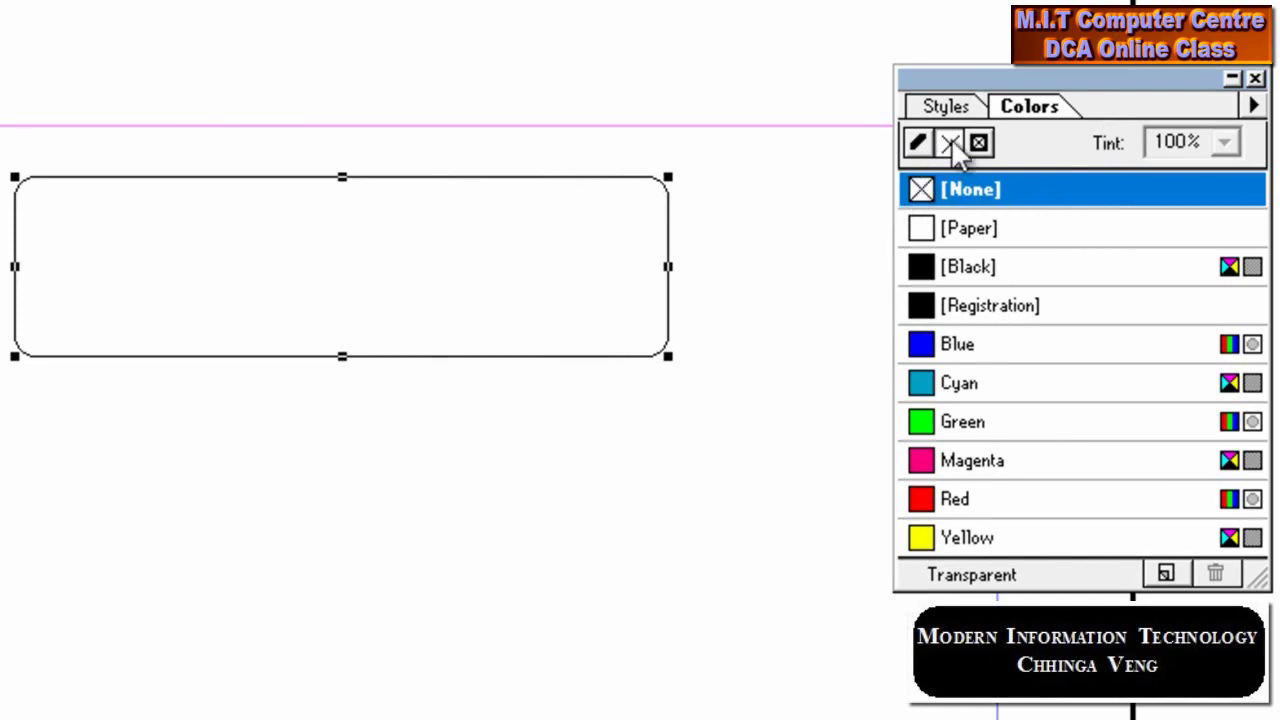
pyautogui.click(955, 268)
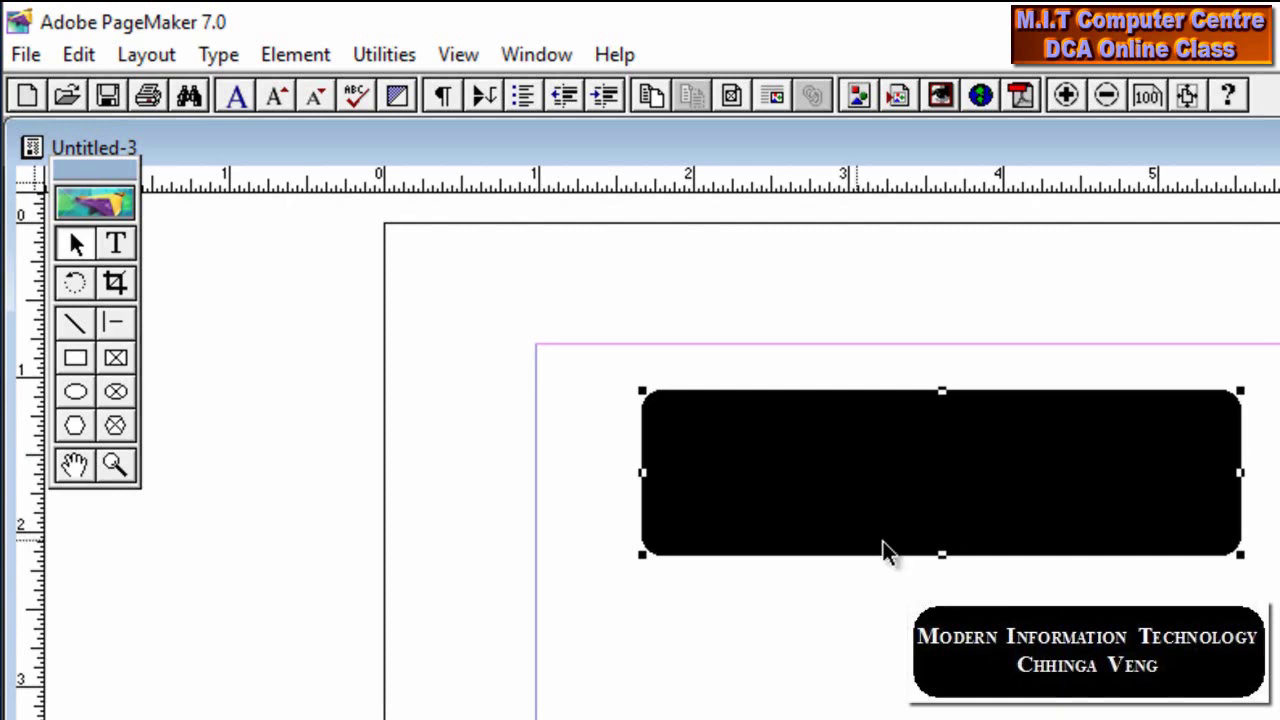
pyautogui.click(116, 246)
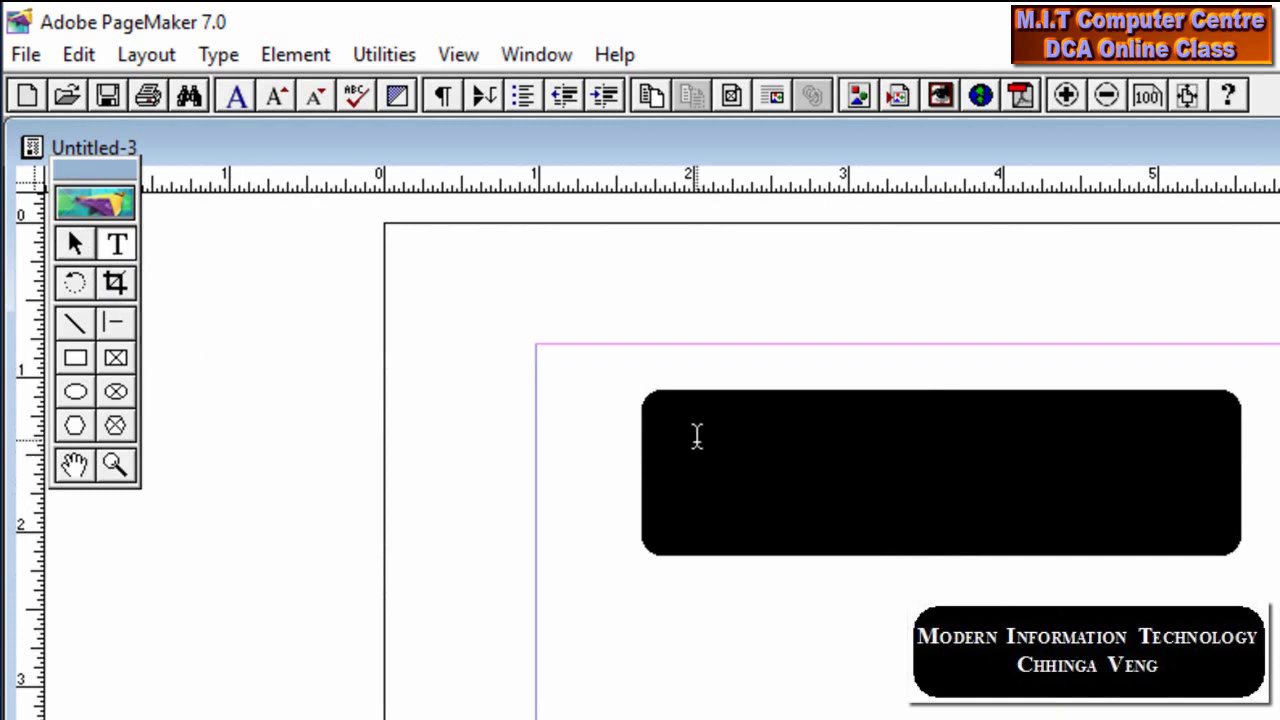
pyautogui.click(682, 416)
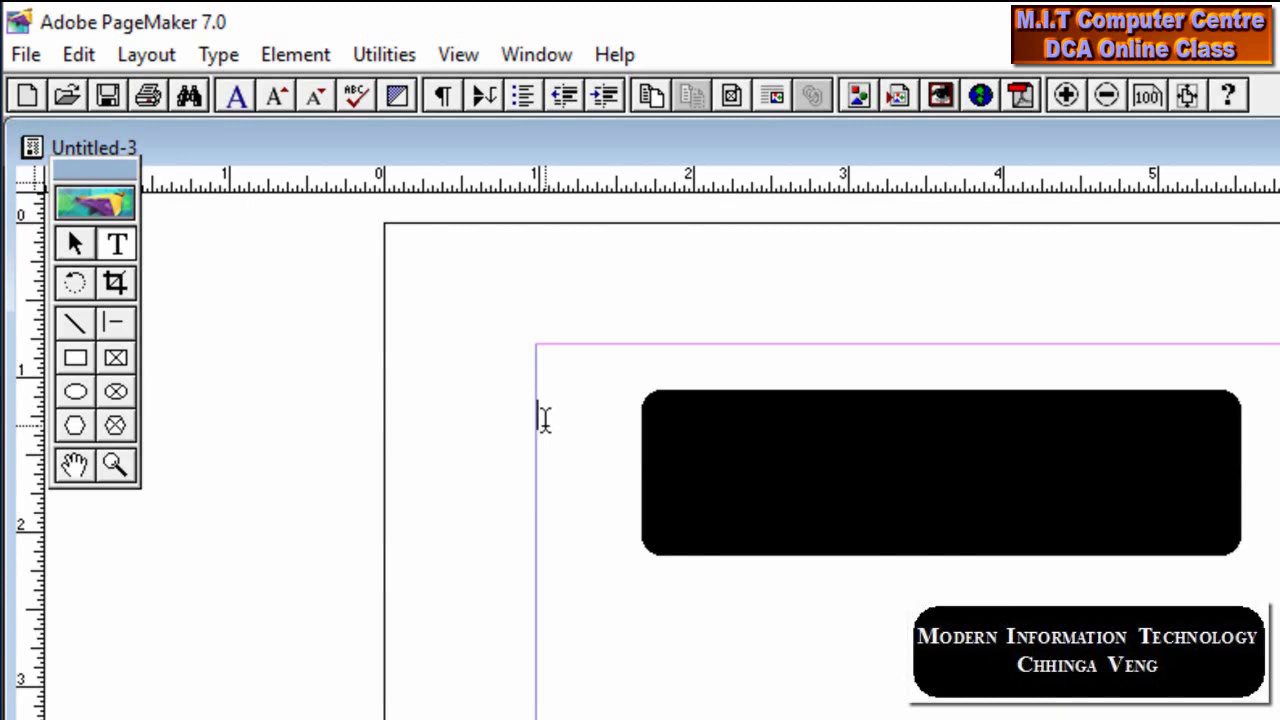
pyautogui.write('sdsdsdzsd')
pyautogui.press('BackSpace')
pyautogui.press('BackSpace')
pyautogui.press('BackSpace')
pyautogui.press('BackSpace')
pyautogui.press('BackSpace')
pyautogui.press('BackSpace')
pyautogui.press('BackSpace')
pyautogui.press('BackSpace')
pyautogui.press('BackSpace')
# Draw a text frame inside the black box, type 'Modern' as a test, and delete it
pyautogui.moveTo(1226, 541); pyautogui.dragTo(659, 400)
pyautogui.moveTo(655, 414); pyautogui.dragTo(1229, 541)
pyautogui.moveTo(943, 421); pyautogui.dragTo(661, 402)
pyautogui.moveTo(1226, 537); pyautogui.dragTo(661, 398)
pyautogui.write('Modern')
pyautogui.press('BackSpace')
pyautogui.press('BackSpace')
pyautogui.press('BackSpace')
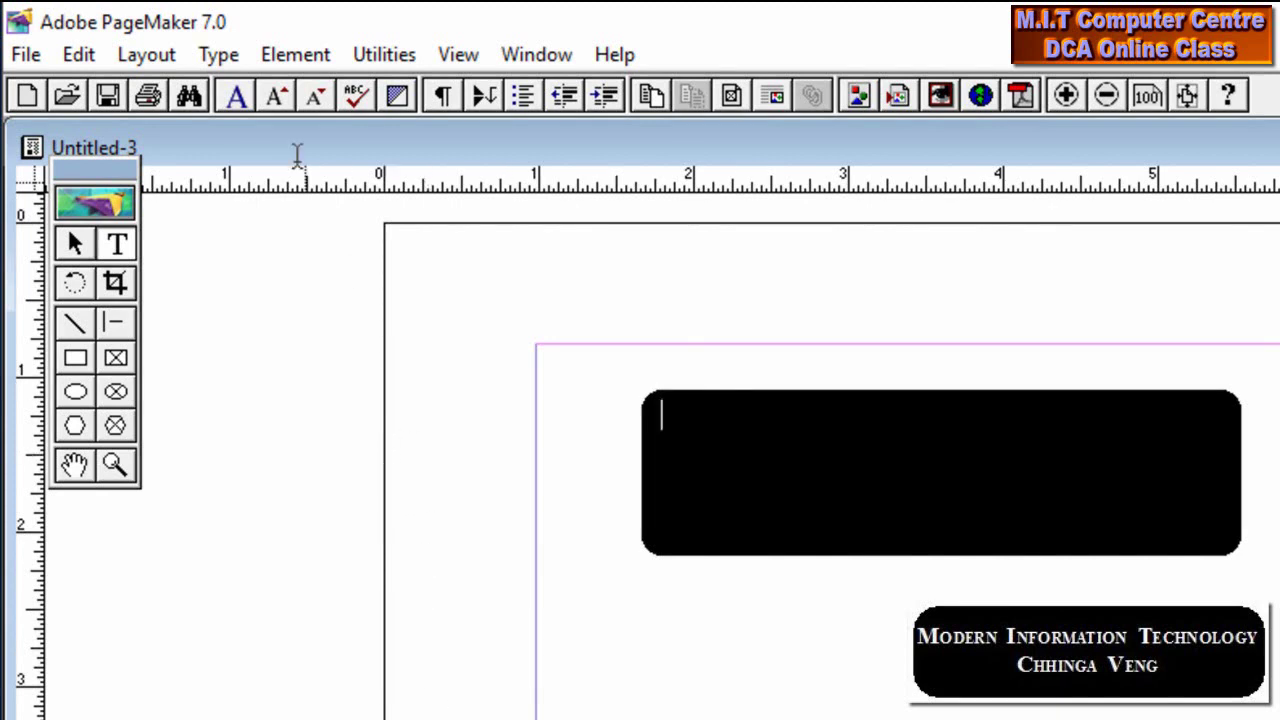
# Apply the Reverse type style so new text appears white on the black box
pyautogui.click(218, 55)
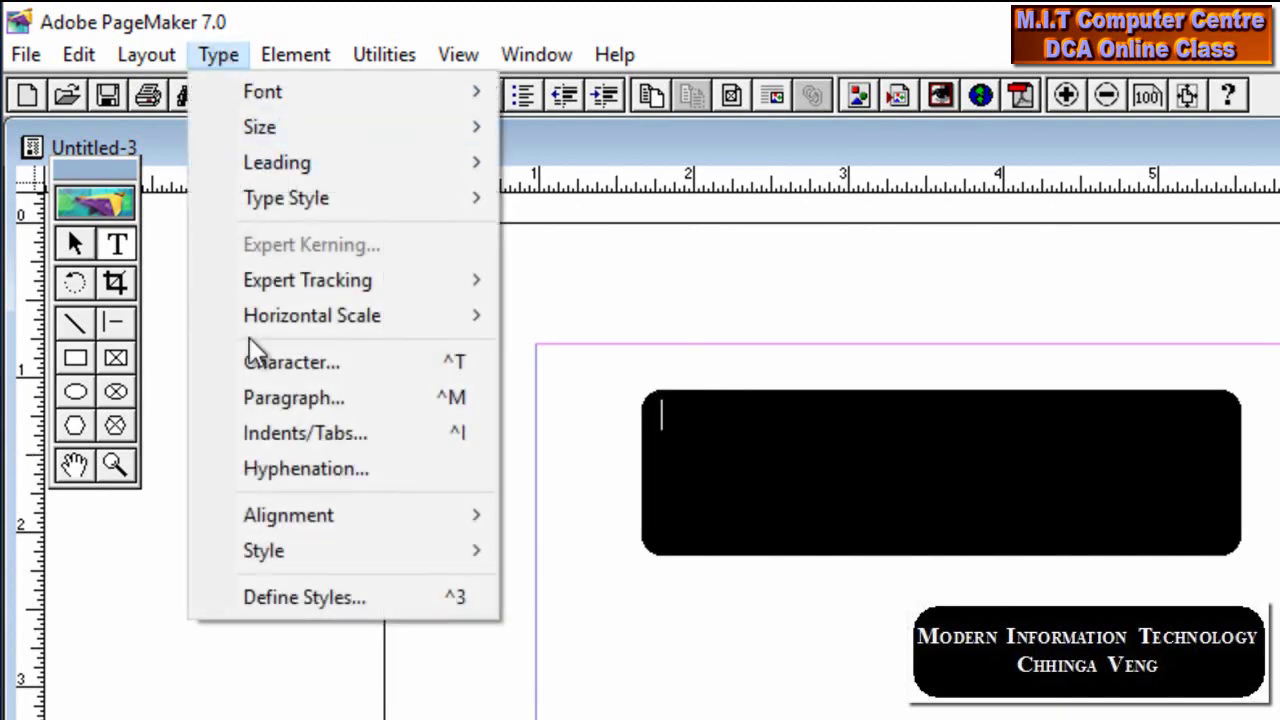
pyautogui.moveTo(299, 206)
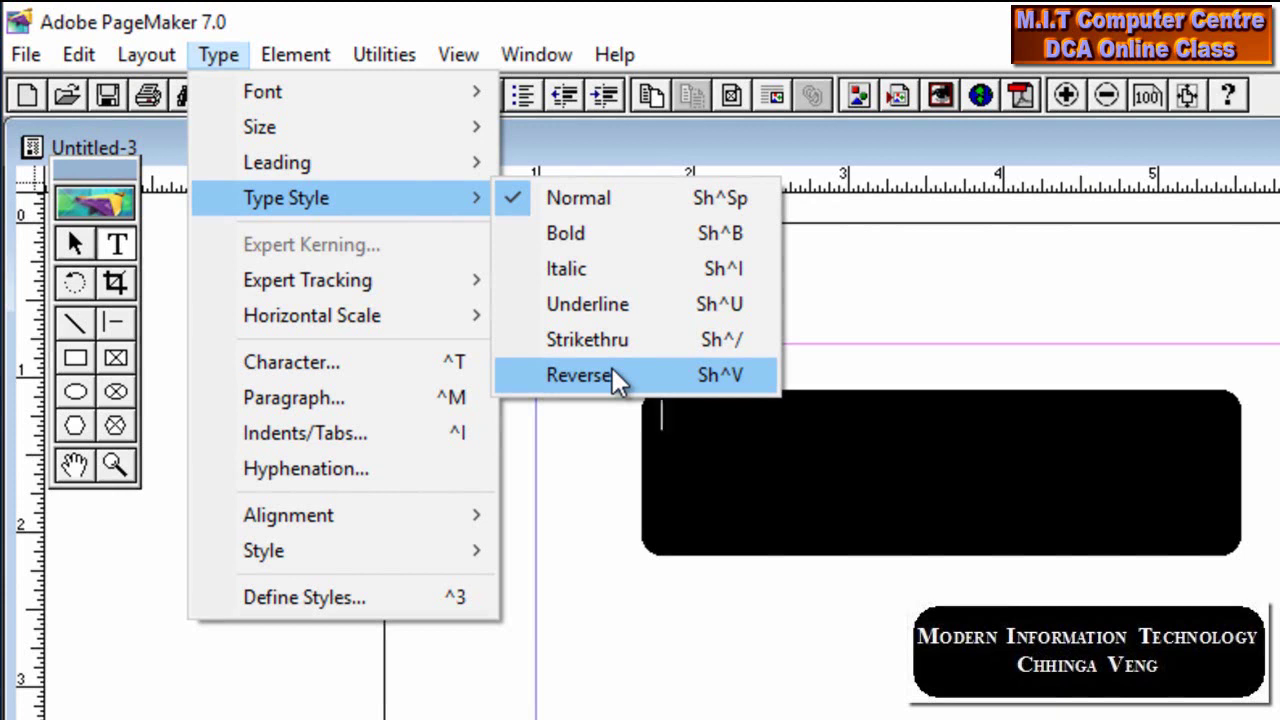
pyautogui.click(612, 368)
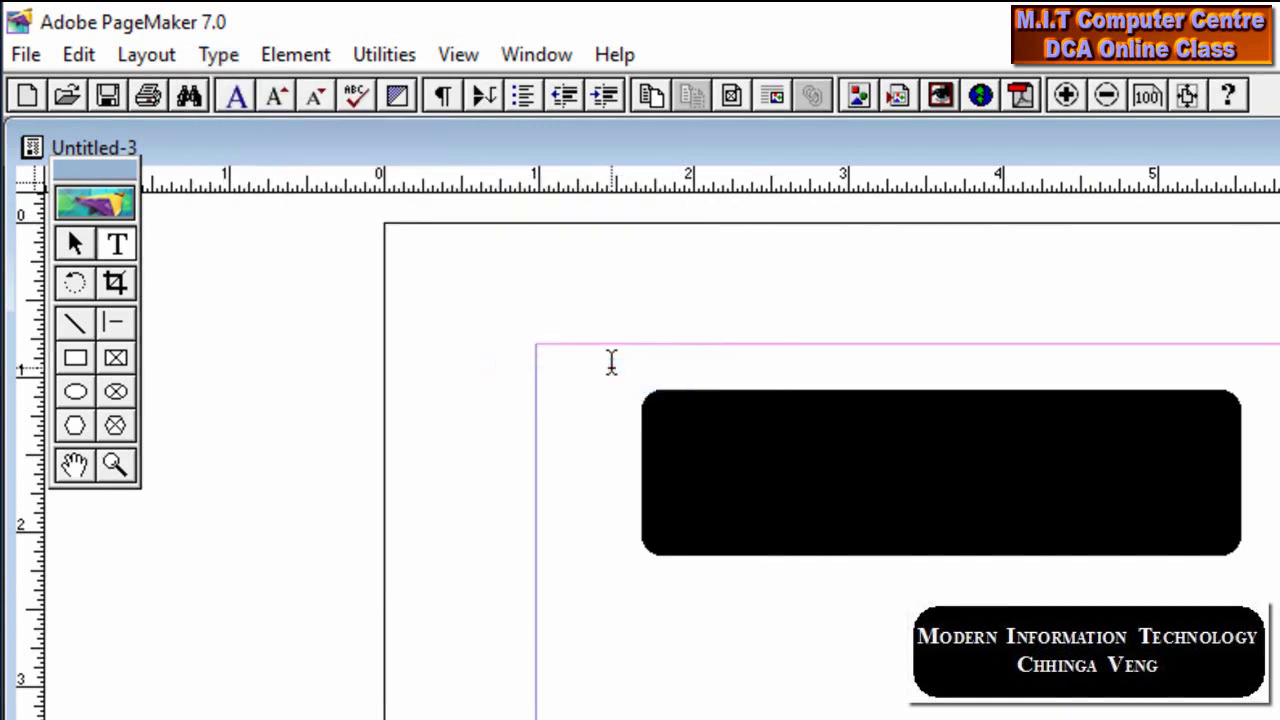
# Type 'Modern Information Technology', add the person's name on a second line, and select both lines
pyautogui.write('Modern')
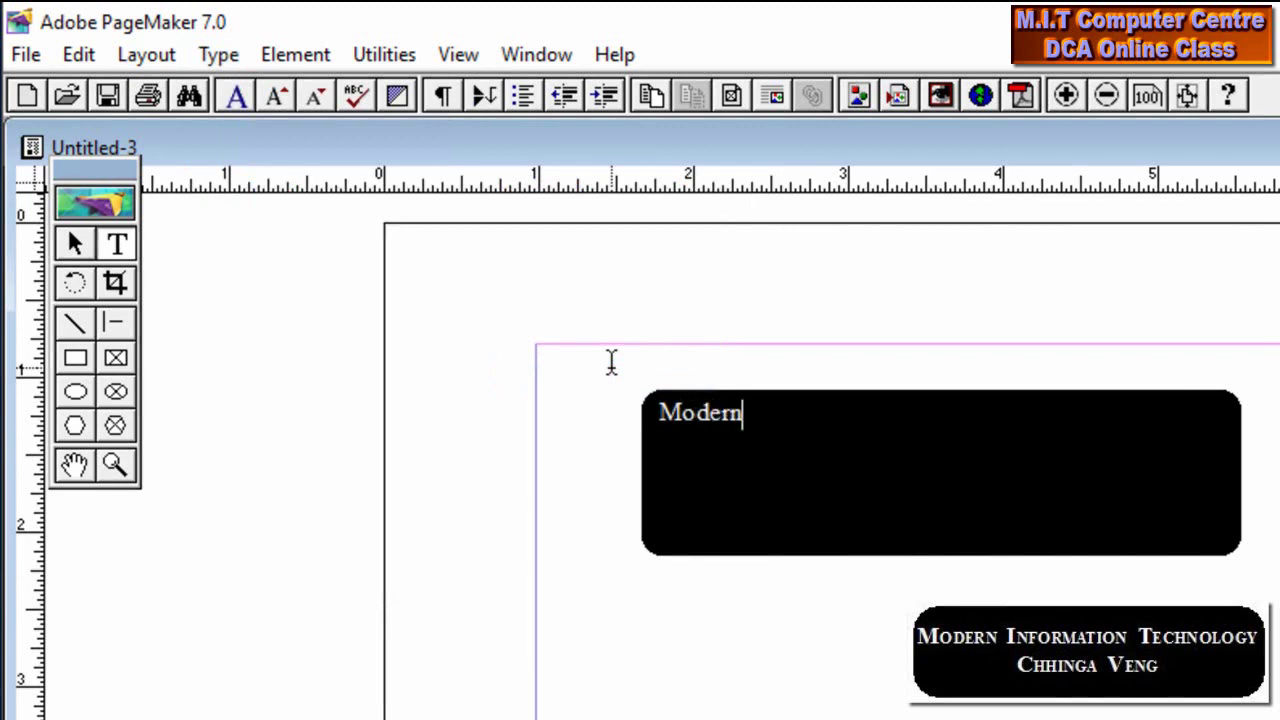
pyautogui.write(' Informtio')
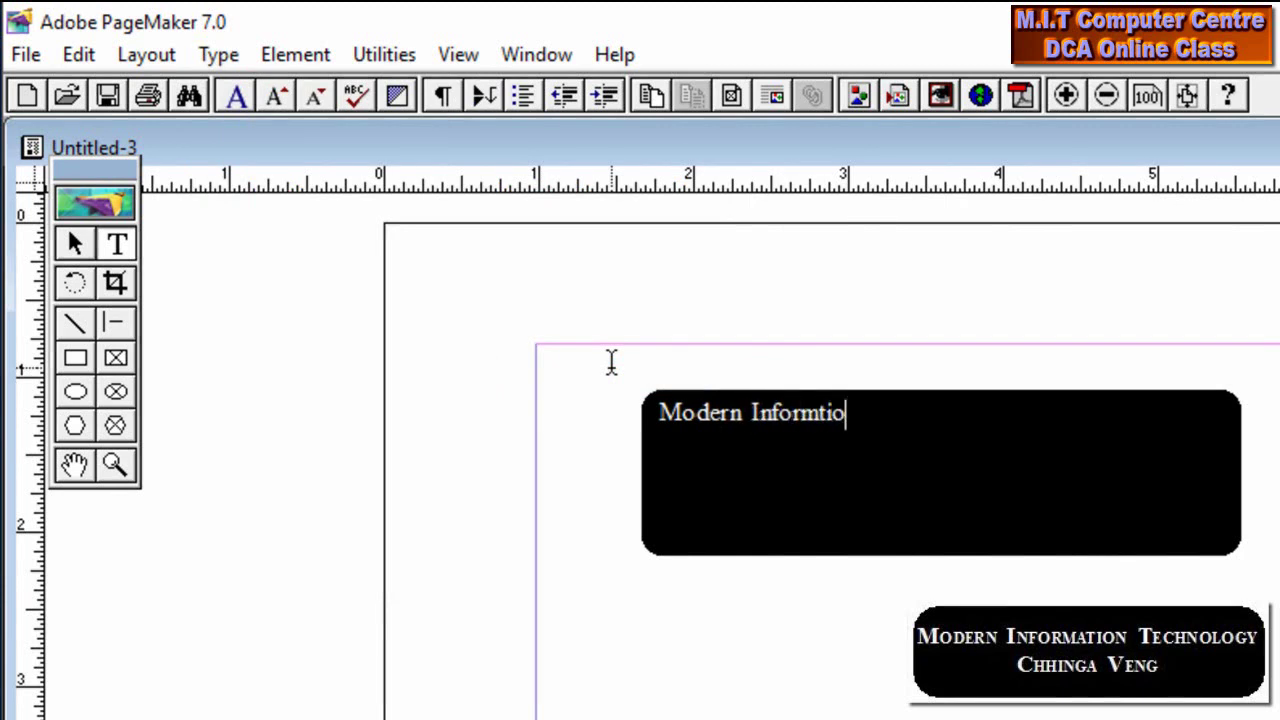
pyautogui.press('BackSpace')
pyautogui.press('BackSpace')
pyautogui.press('BackSpace')
pyautogui.write('ation Twech')
pyautogui.press('BackSpace')
pyautogui.press('BackSpace')
pyautogui.press('BackSpace')
pyautogui.press('BackSpace')
pyautogui.write('echnology')
pyautogui.press('Return')
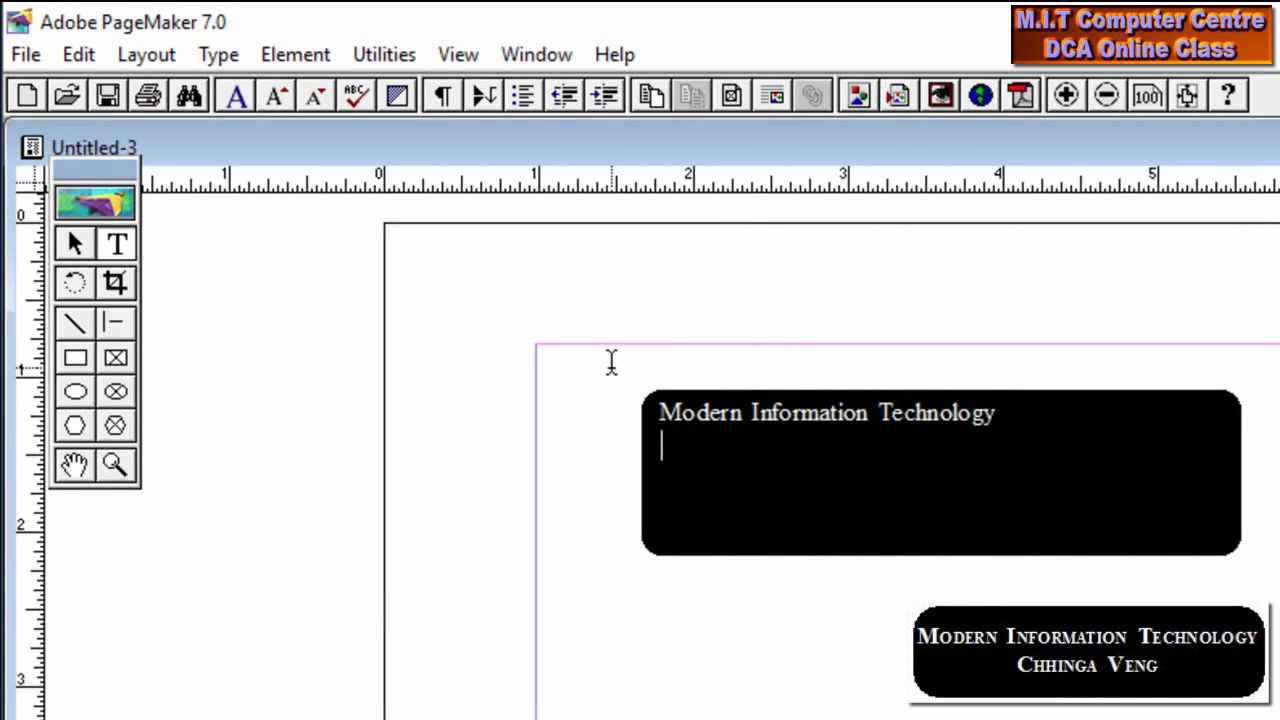
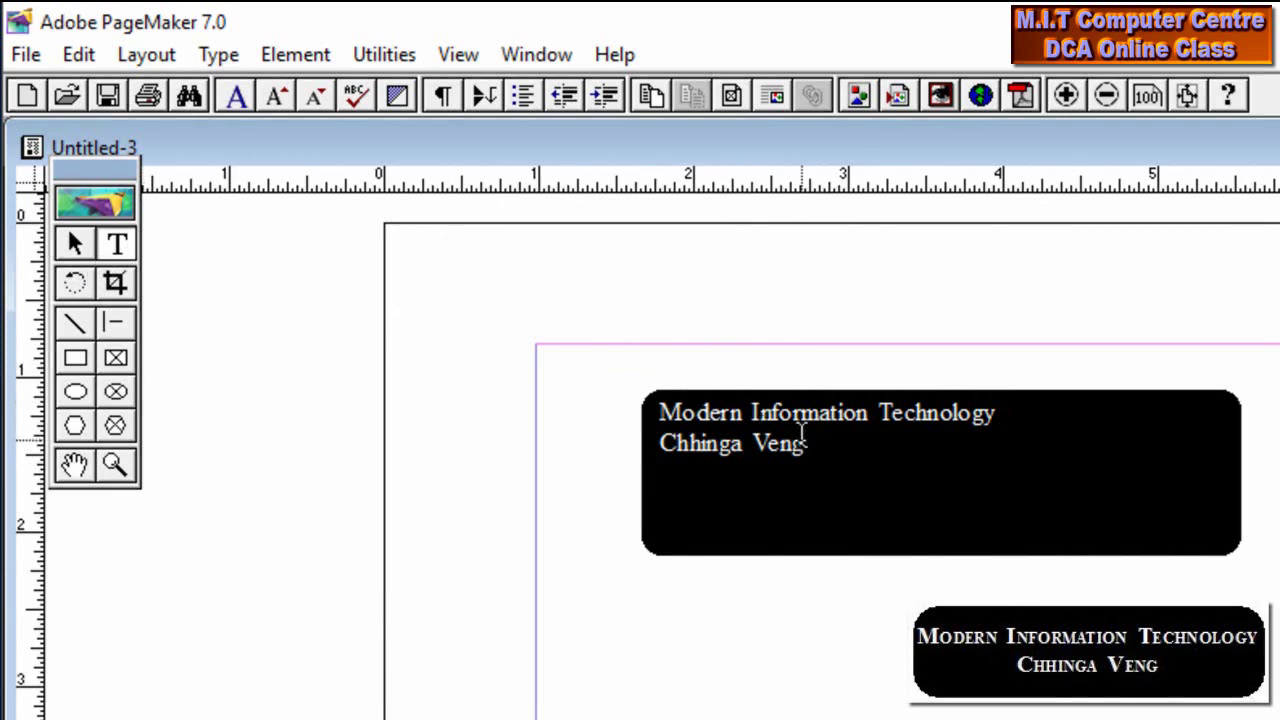
pyautogui.moveTo(811, 442); pyautogui.dragTo(634, 403)
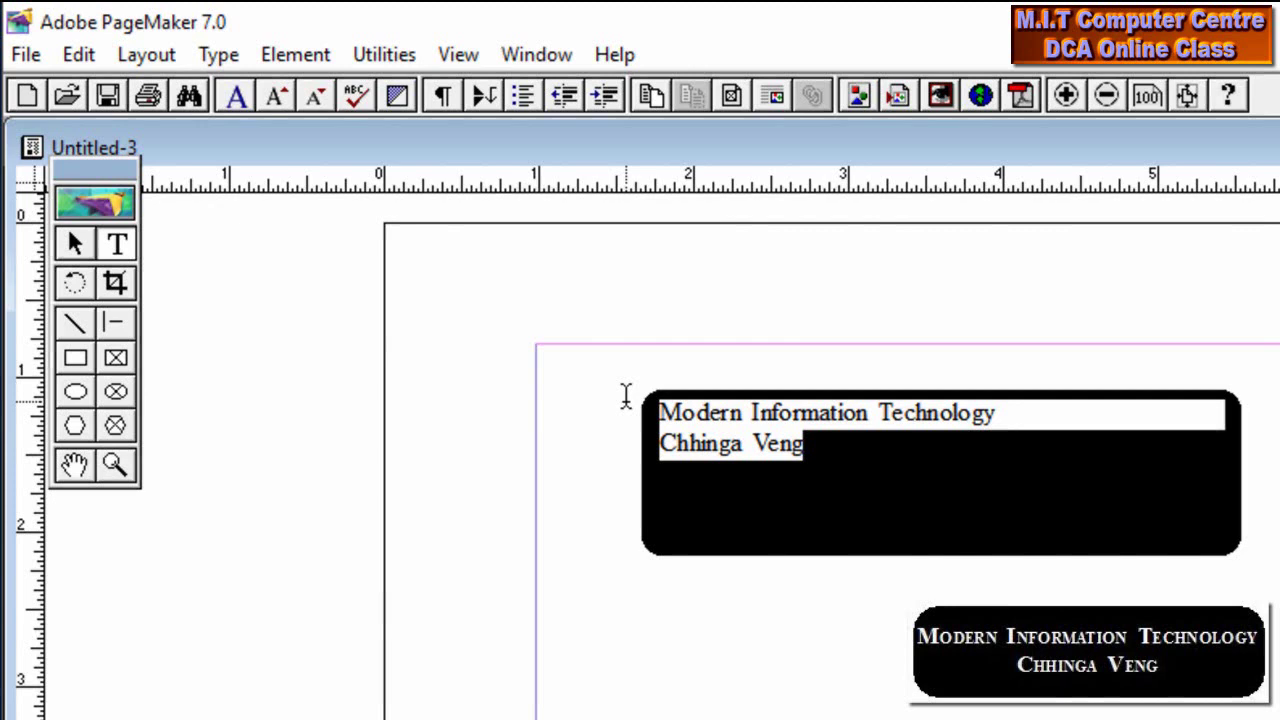
# Centre both heading lines in the box and make them bold
pyautogui.hotkey('ctrl', 'shift', 'c')
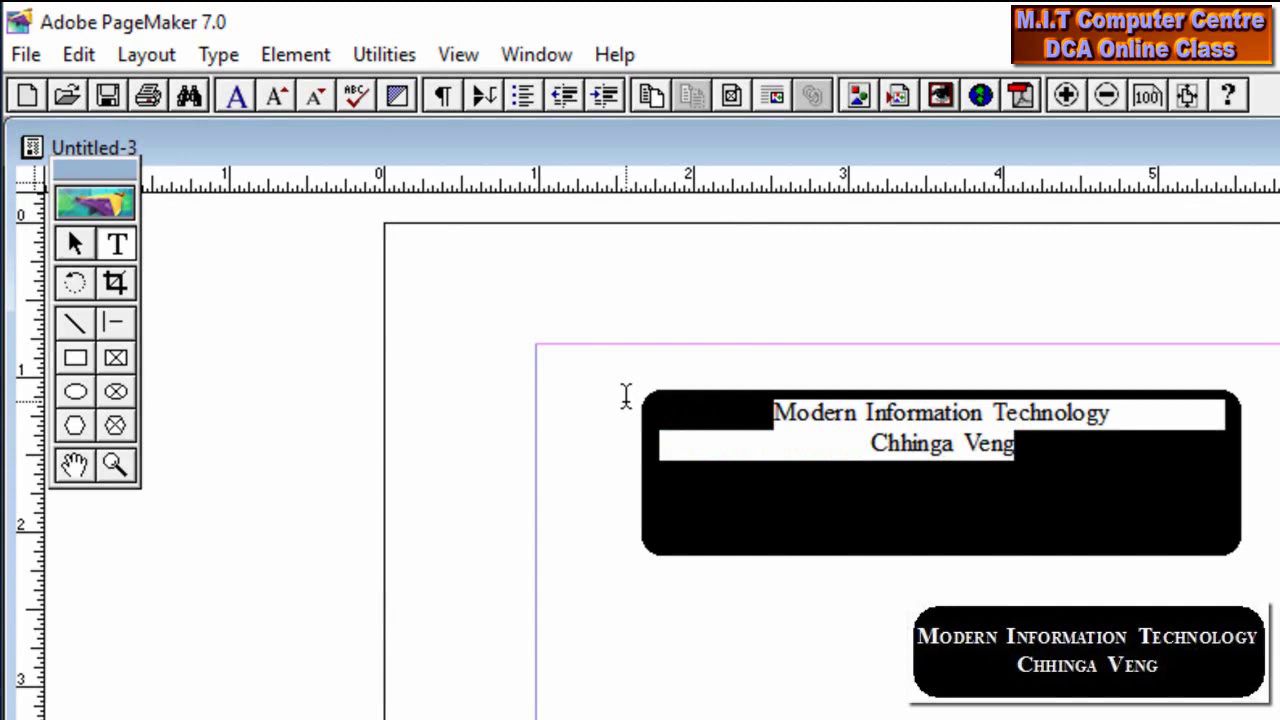
pyautogui.hotkey('ctrl', 'shift', 'b')
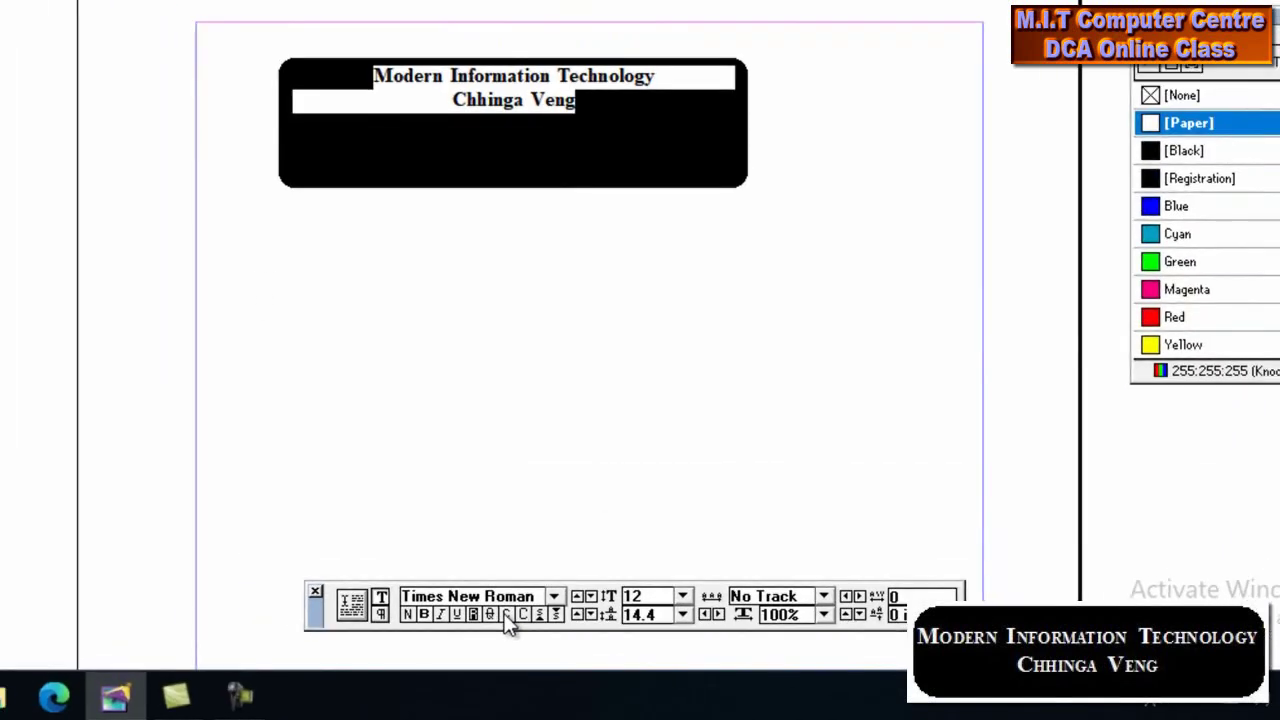
# Switch the heading to small caps and enlarge it to about 15 pt
pyautogui.click(506, 614)
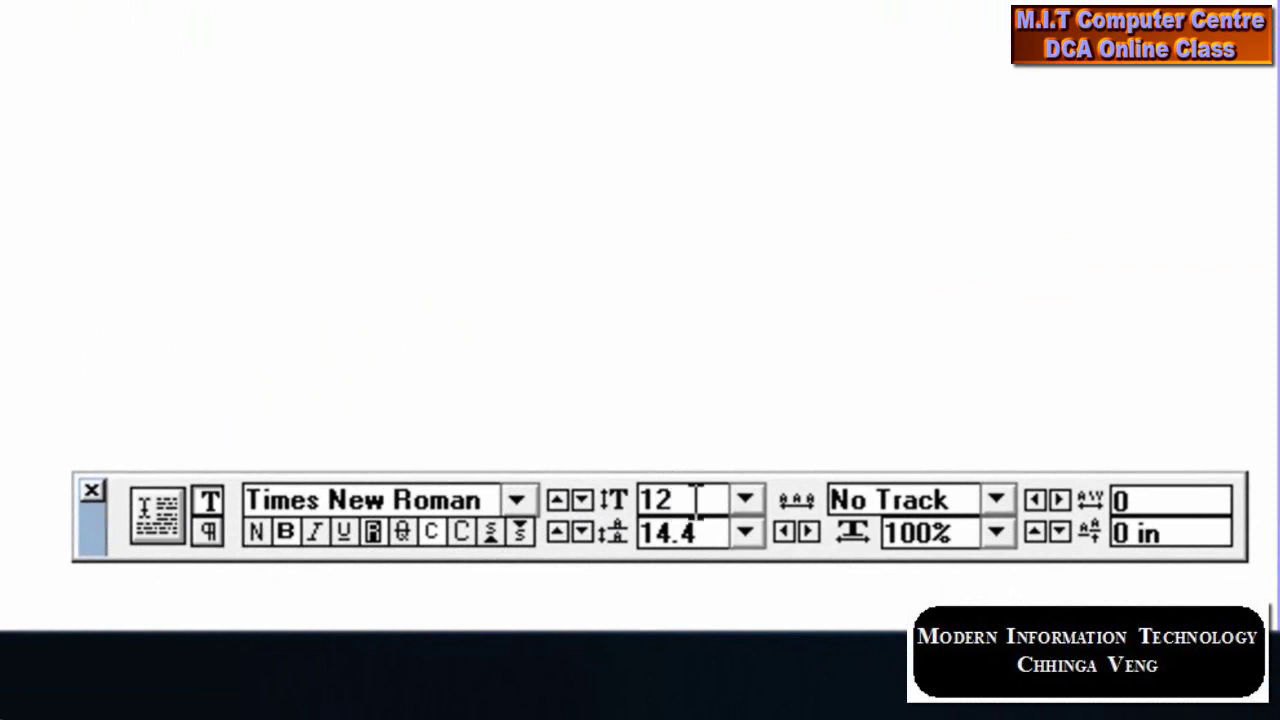
pyautogui.click(747, 499)
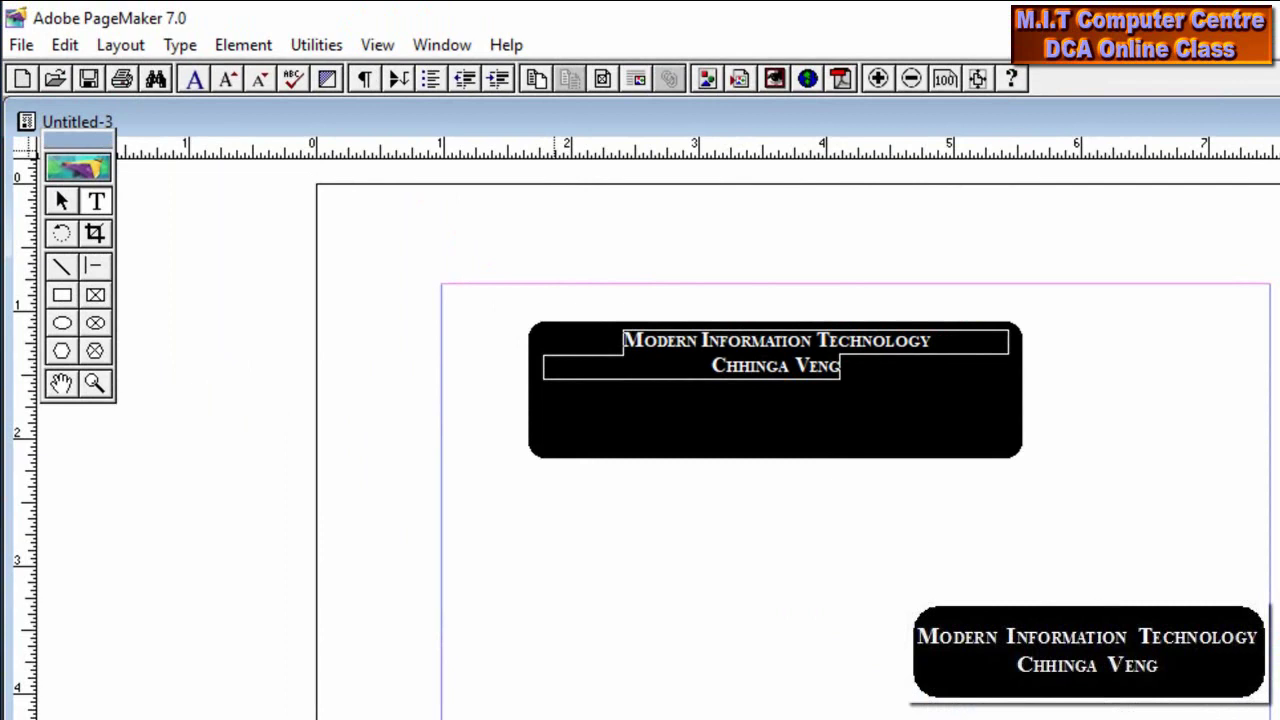
pyautogui.hotkey('ctrl', 'shift', '.')
pyautogui.hotkey('ctrl', 'shift', '.')
pyautogui.hotkey('ctrl', 'shift', '.')
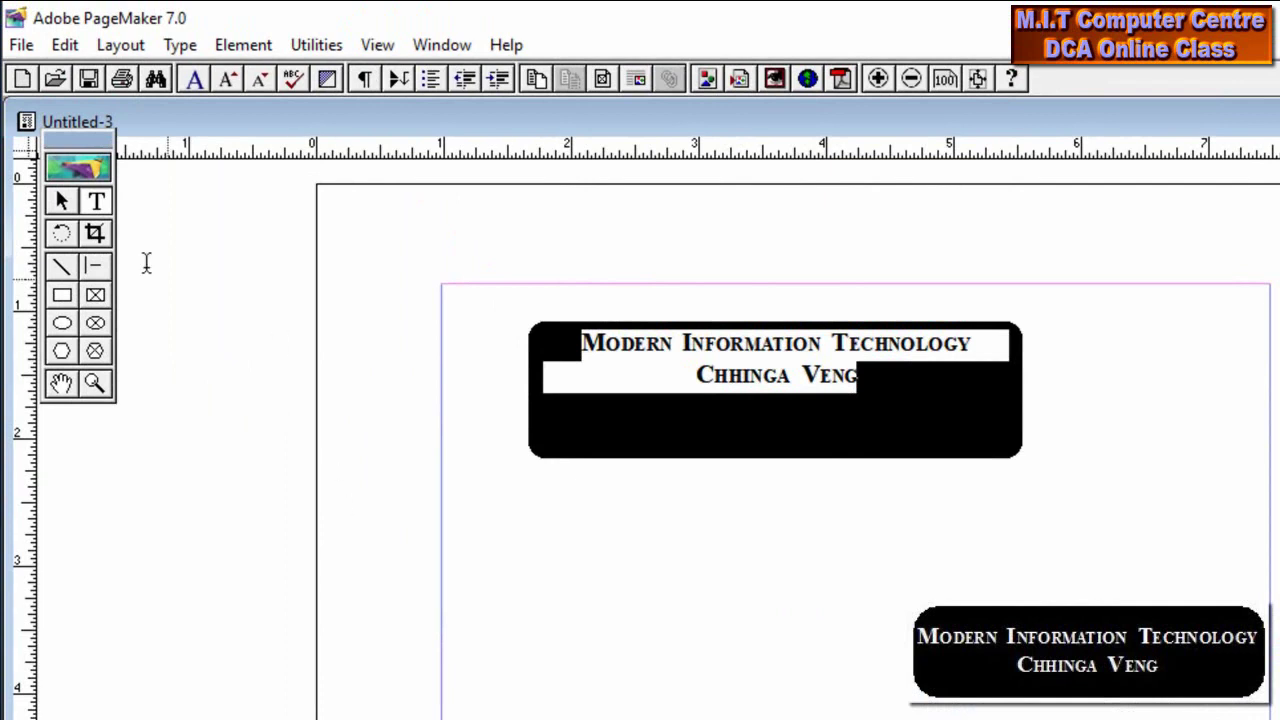
pyautogui.click(62, 201)
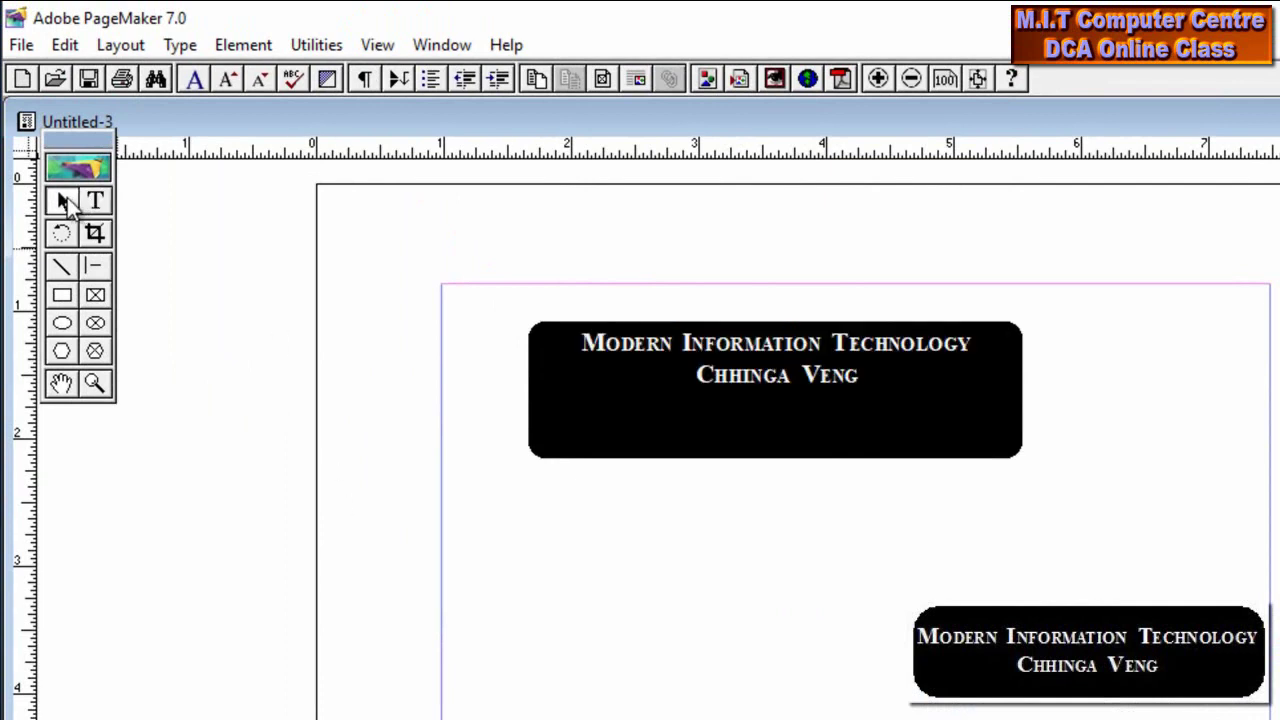
# Select the heading text block, accidentally delete it, and restore it with undo
pyautogui.click(790, 365)
pyautogui.press('Delete')
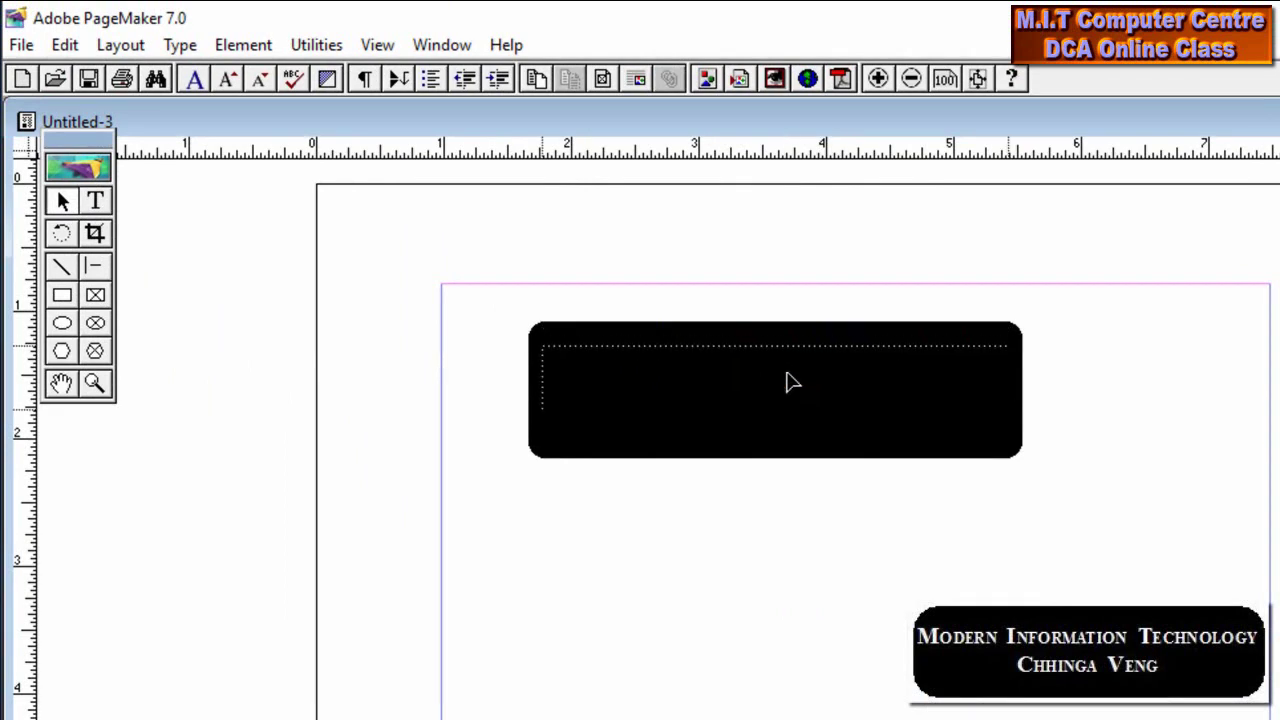
pyautogui.hotkey('ctrl', 'z')
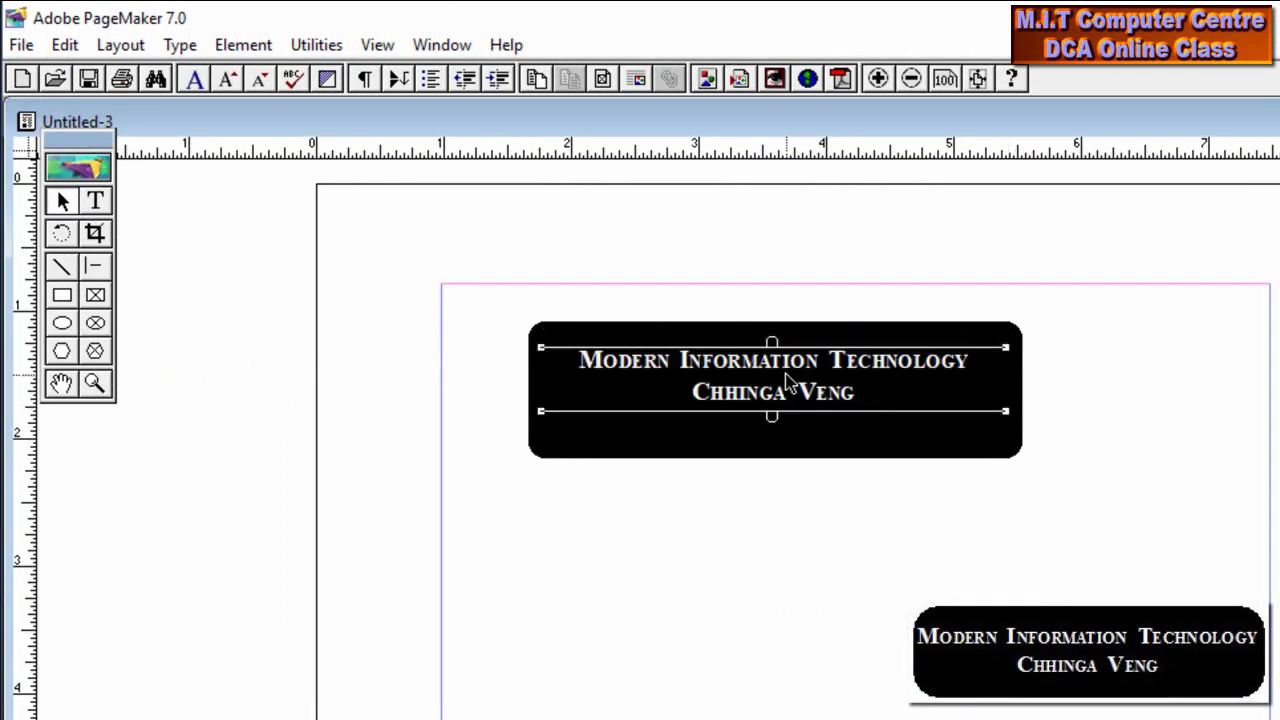
pyautogui.click(812, 475)
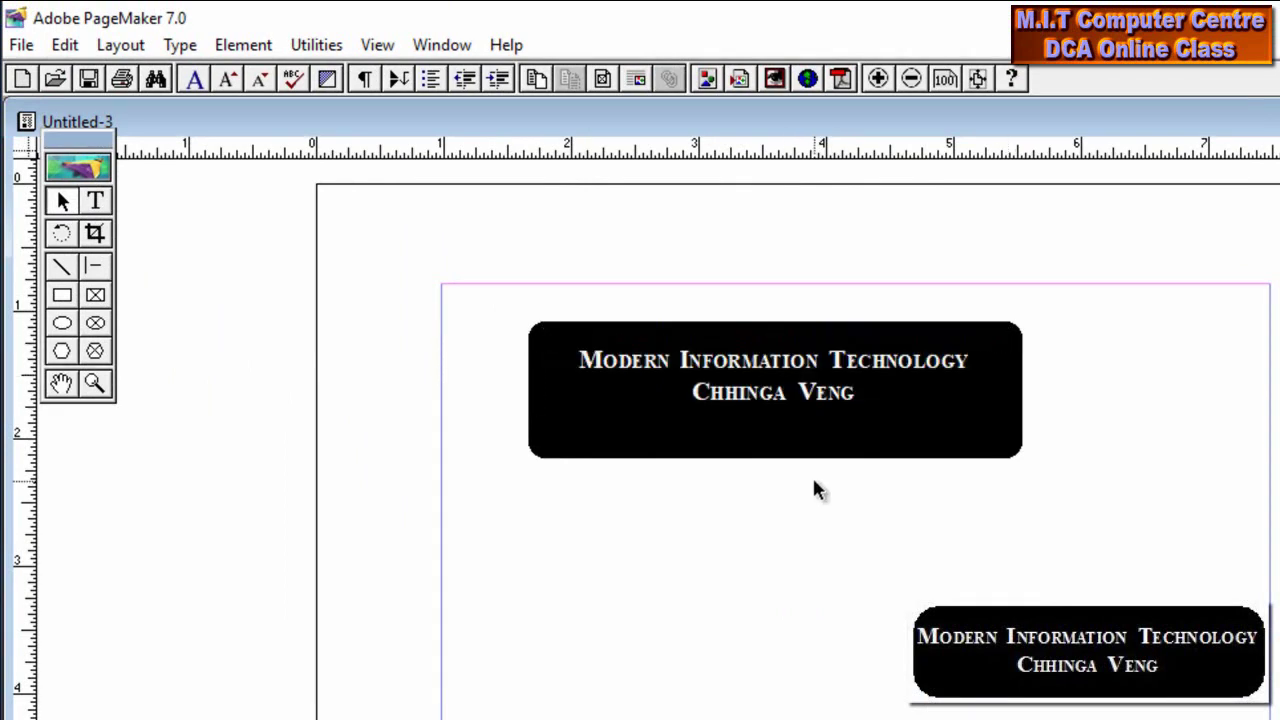
# Move and nudge the black box up and right to centre the heading, then select both together
pyautogui.click(763, 371)
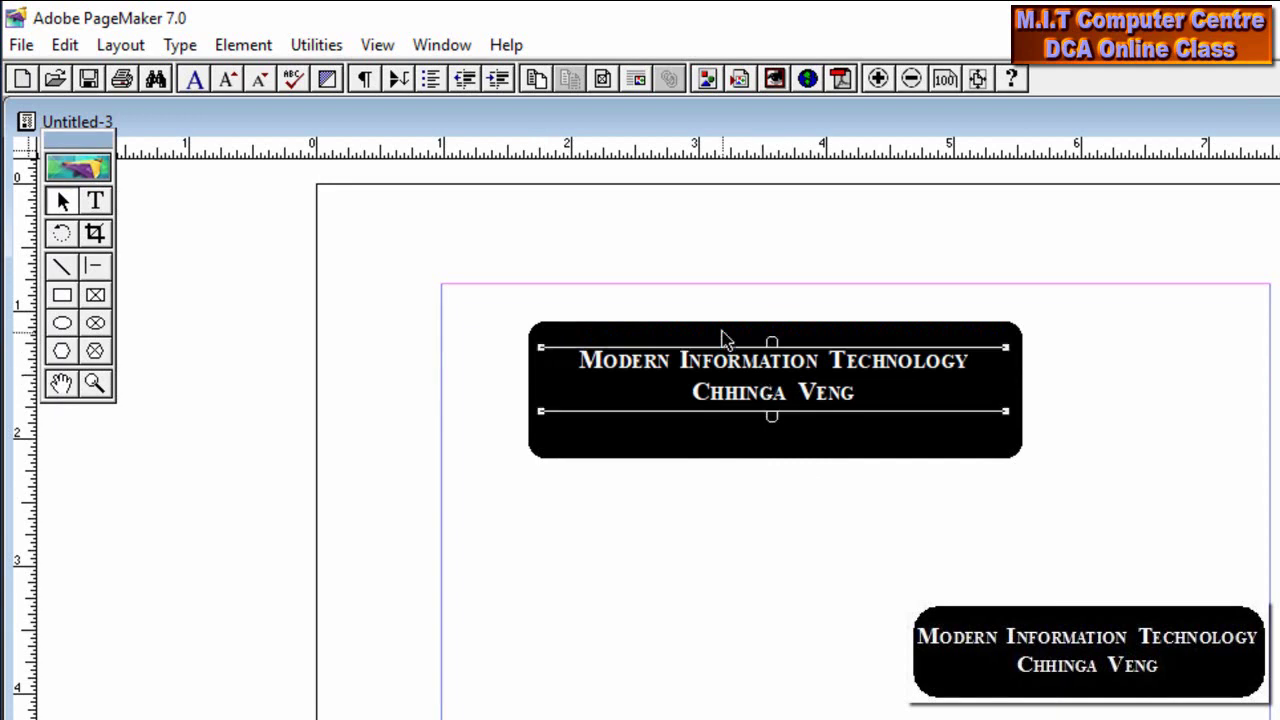
pyautogui.click(724, 340)
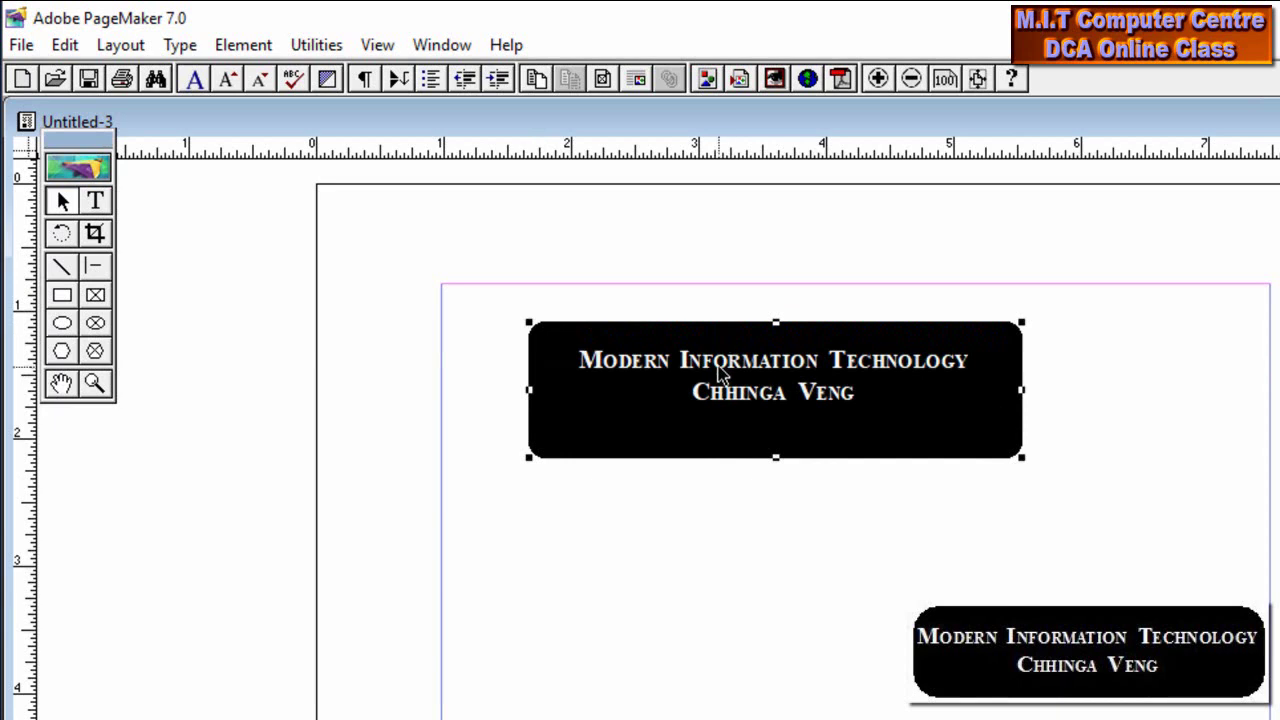
pyautogui.moveTo(728, 376)
pyautogui.mouseDown()
pyautogui.moveTo(870, 549)
pyautogui.moveTo(694, 374)
pyautogui.moveTo(715, 354)
pyautogui.mouseUp()
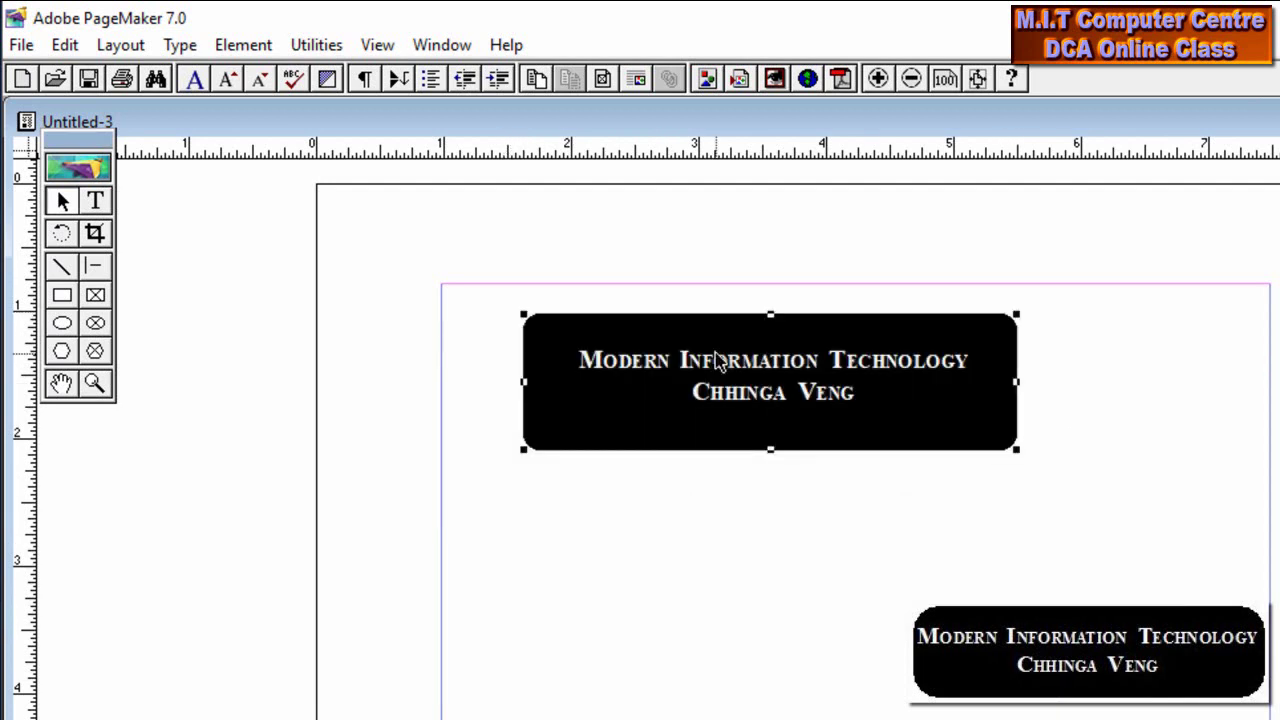
pyautogui.press('Up')
pyautogui.press('Right')
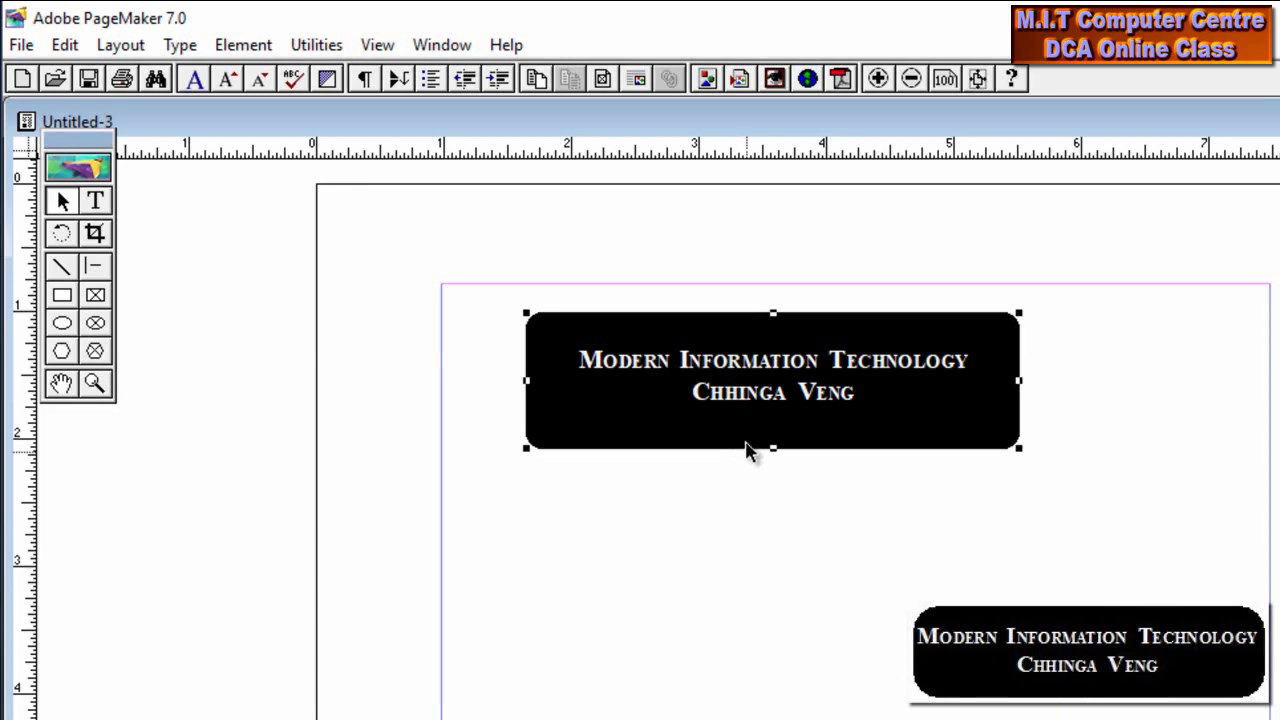
pyautogui.click(752, 374)
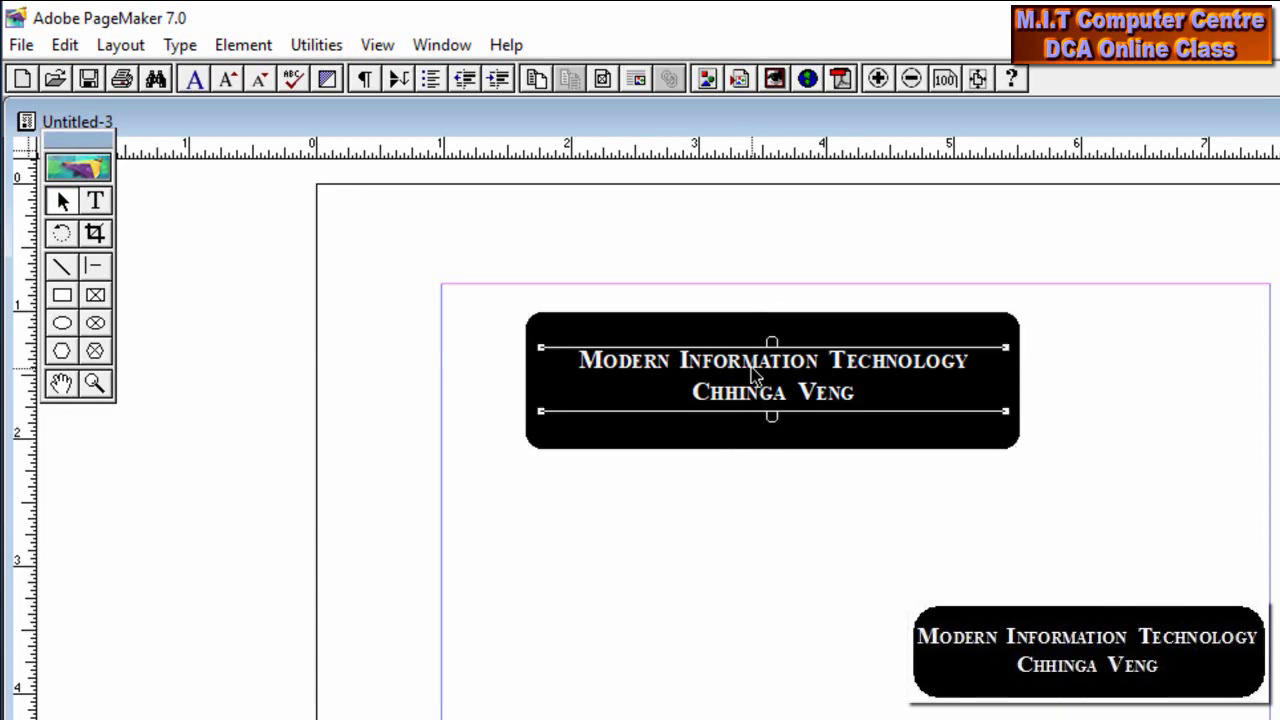
pyautogui.click(654, 322)
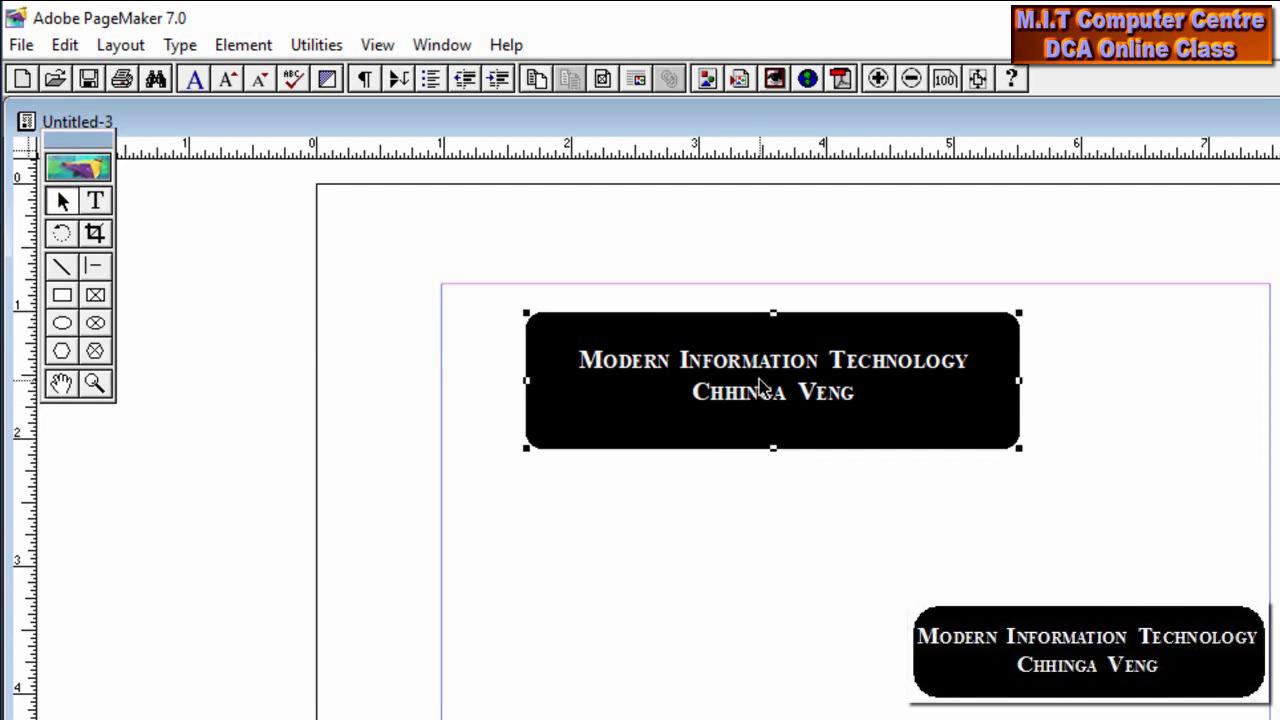
pyautogui.click(58, 203)
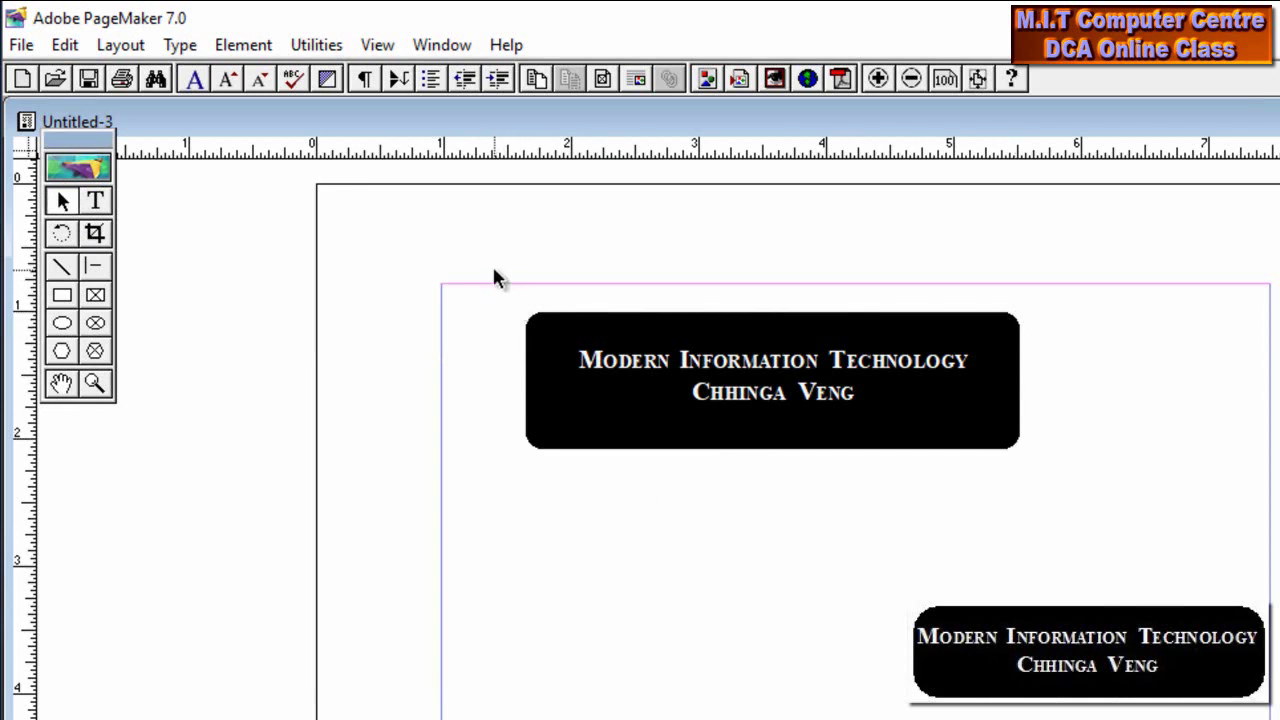
pyautogui.moveTo(494, 270); pyautogui.dragTo(1136, 519)
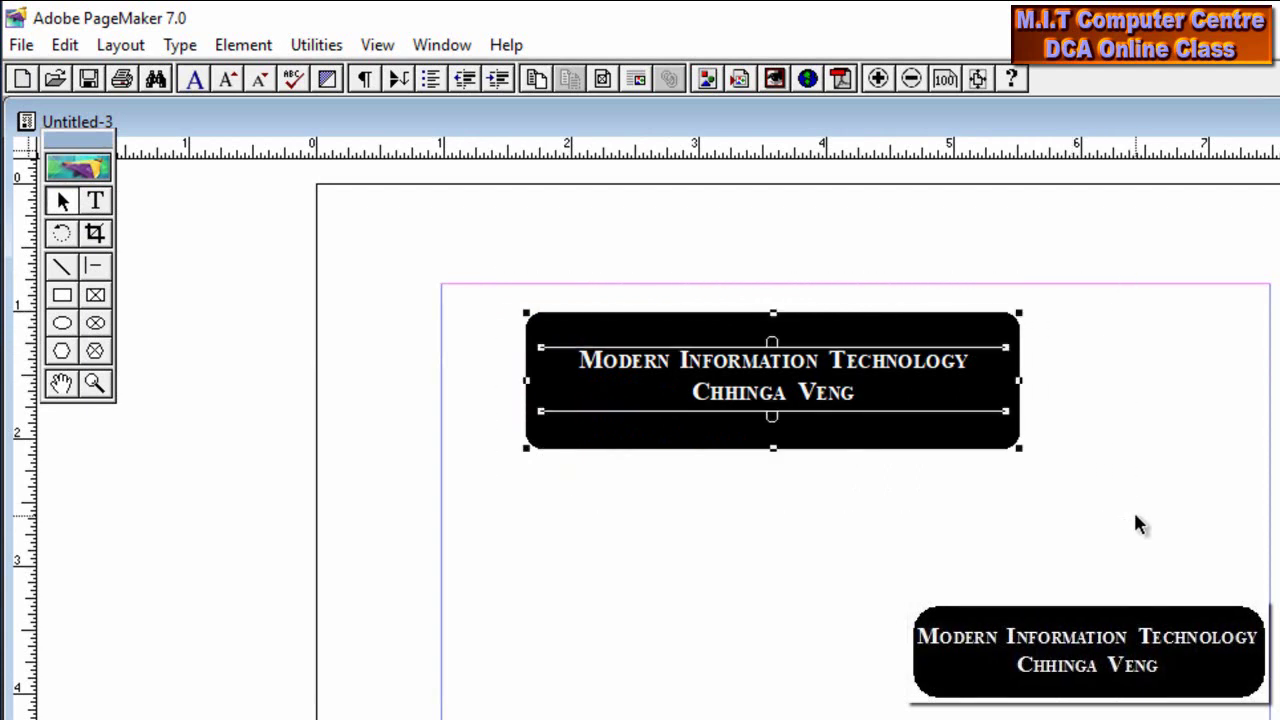
# Group the black box with its heading text and move the group to the top-left margin corner
pyautogui.click(245, 47)
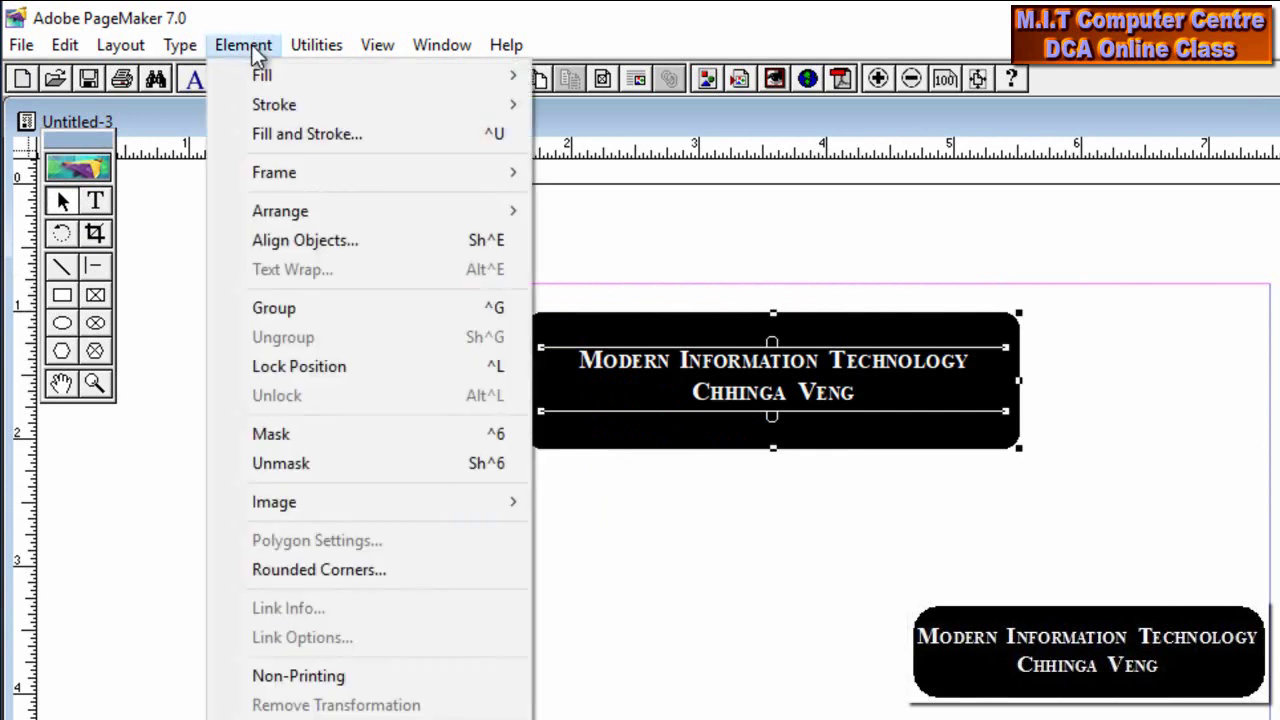
pyautogui.click(285, 306)
pyautogui.moveTo(719, 366); pyautogui.dragTo(637, 341)
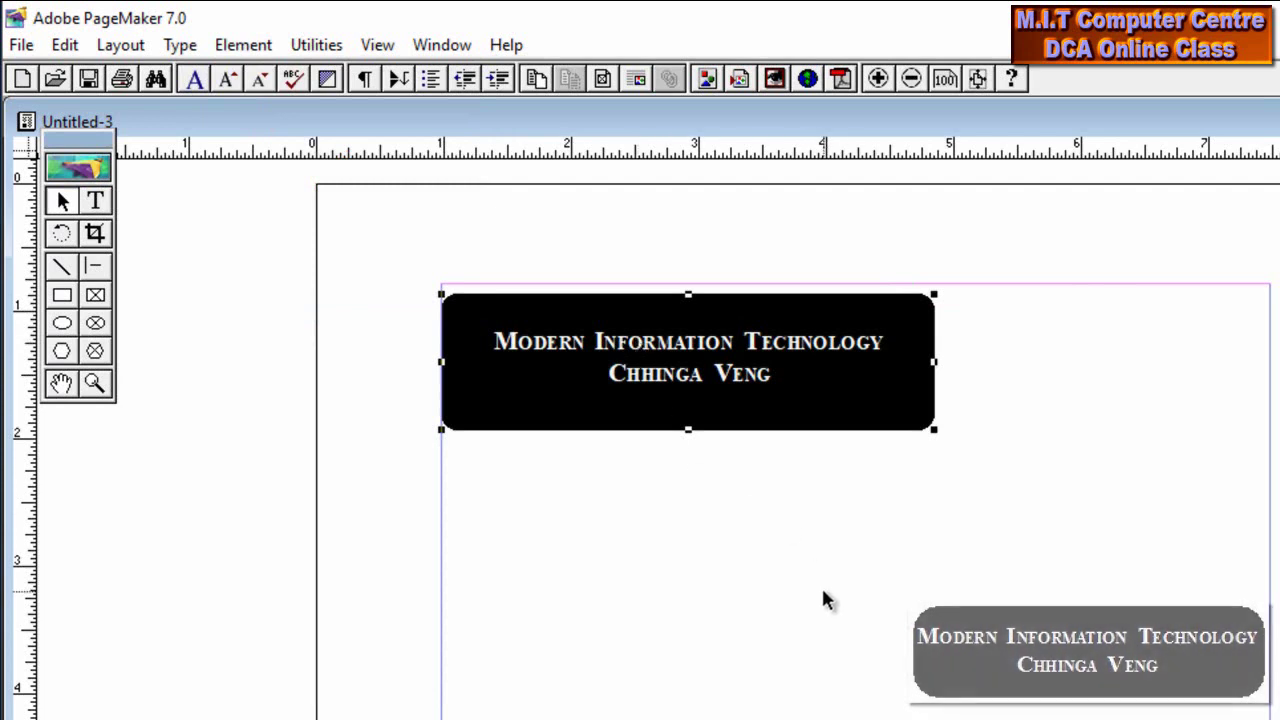
pyautogui.moveTo(854, 565); pyautogui.dragTo(923, 379)
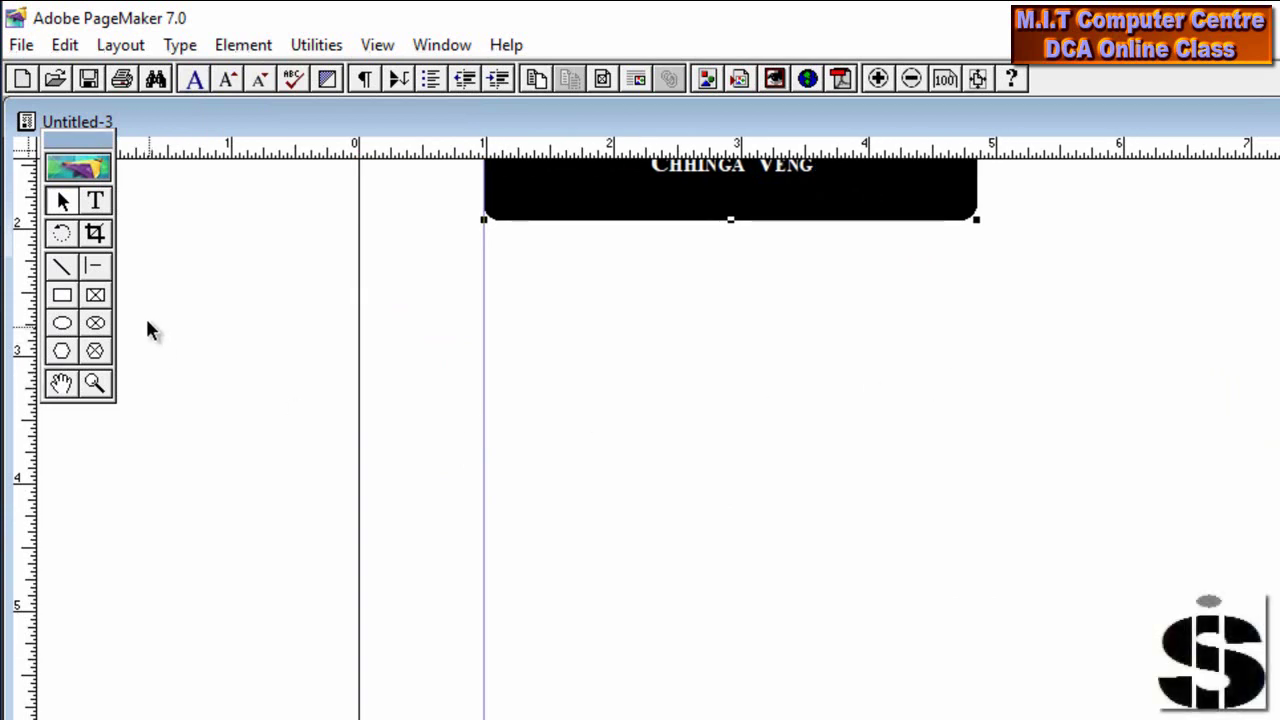
# Set a text insertion point at the left margin below the box and choose Arial Black, 12 pt
pyautogui.click(95, 201)
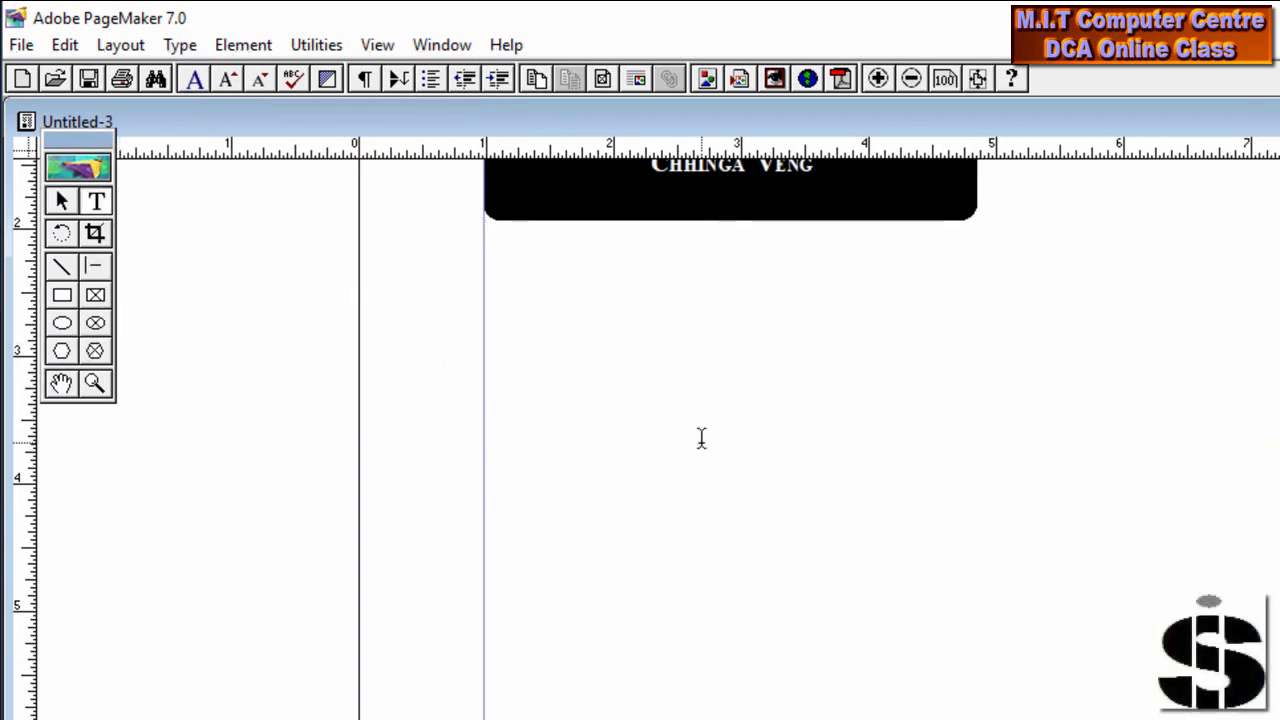
pyautogui.click(490, 469)
pyautogui.write('S')
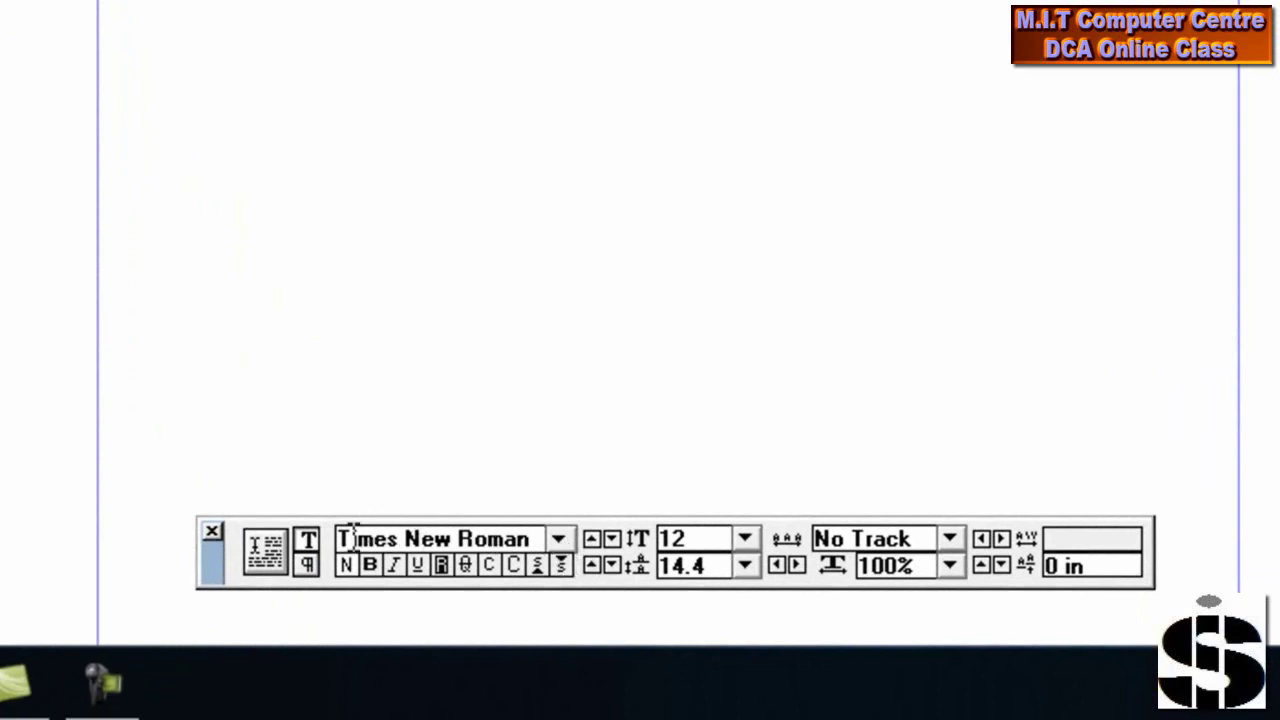
pyautogui.click(560, 546)
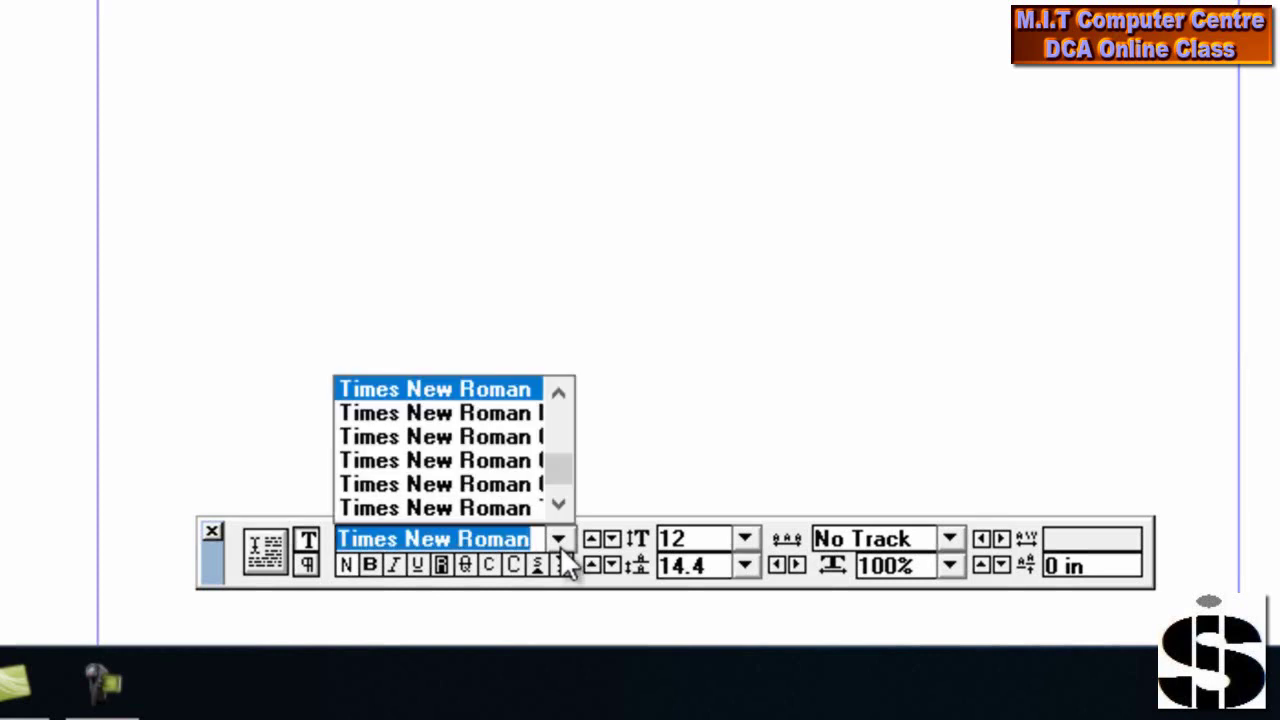
pyautogui.write('Arial')
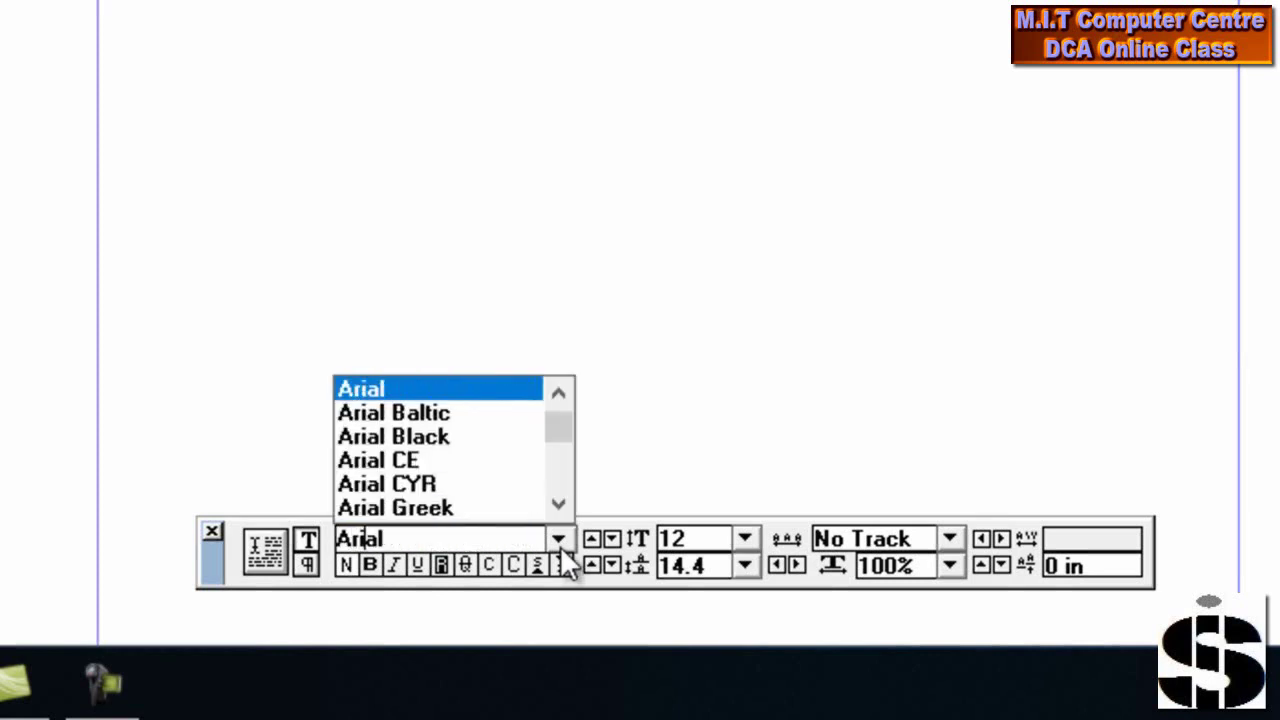
pyautogui.click(442, 440)
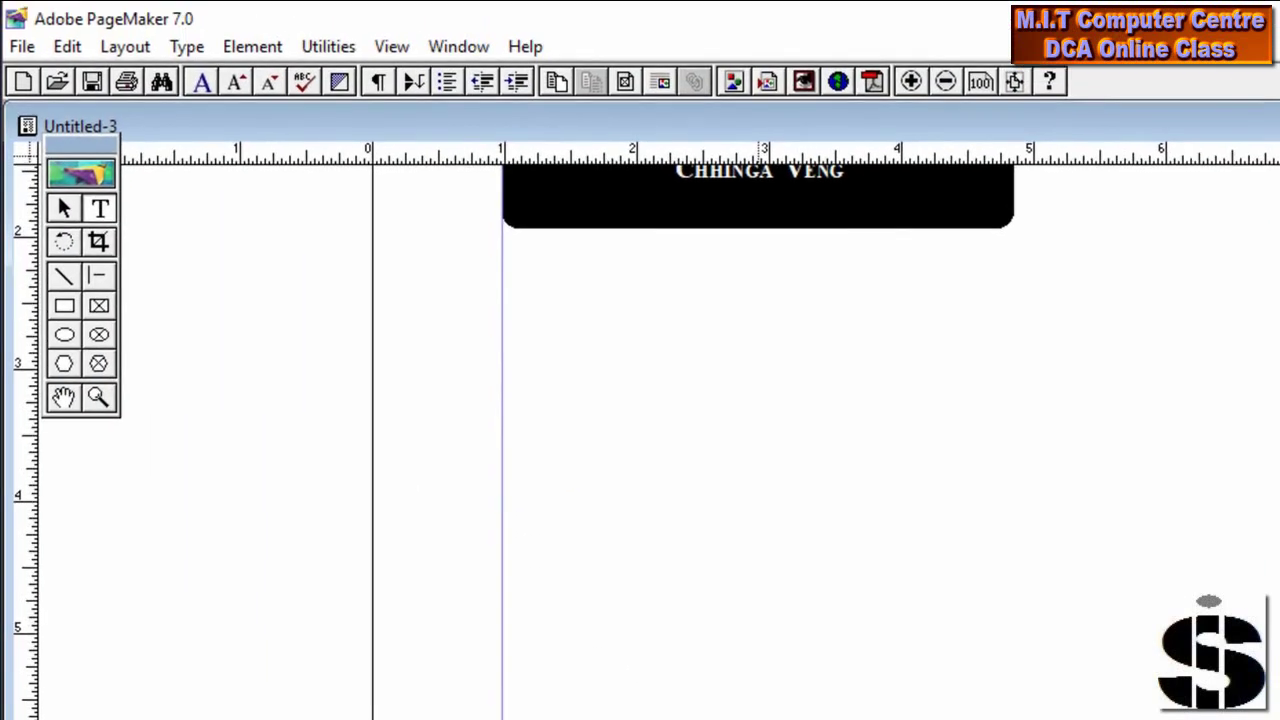
# Type a letter S and enlarge it twice with Ctrl+Shift+>
pyautogui.write('S')
pyautogui.moveTo(516, 483); pyautogui.dragTo(488, 480)
pyautogui.hotkey('ctrl', 'shift', '.')
pyautogui.hotkey('ctrl', 'shift', '.')
pyautogui.hotkey('ctrl', 'shift', '.')
pyautogui.hotkey('ctrl', 'shift', '.')
pyautogui.hotkey('ctrl', 'shift', '.')
pyautogui.hotkey('ctrl', 'shift', '.')
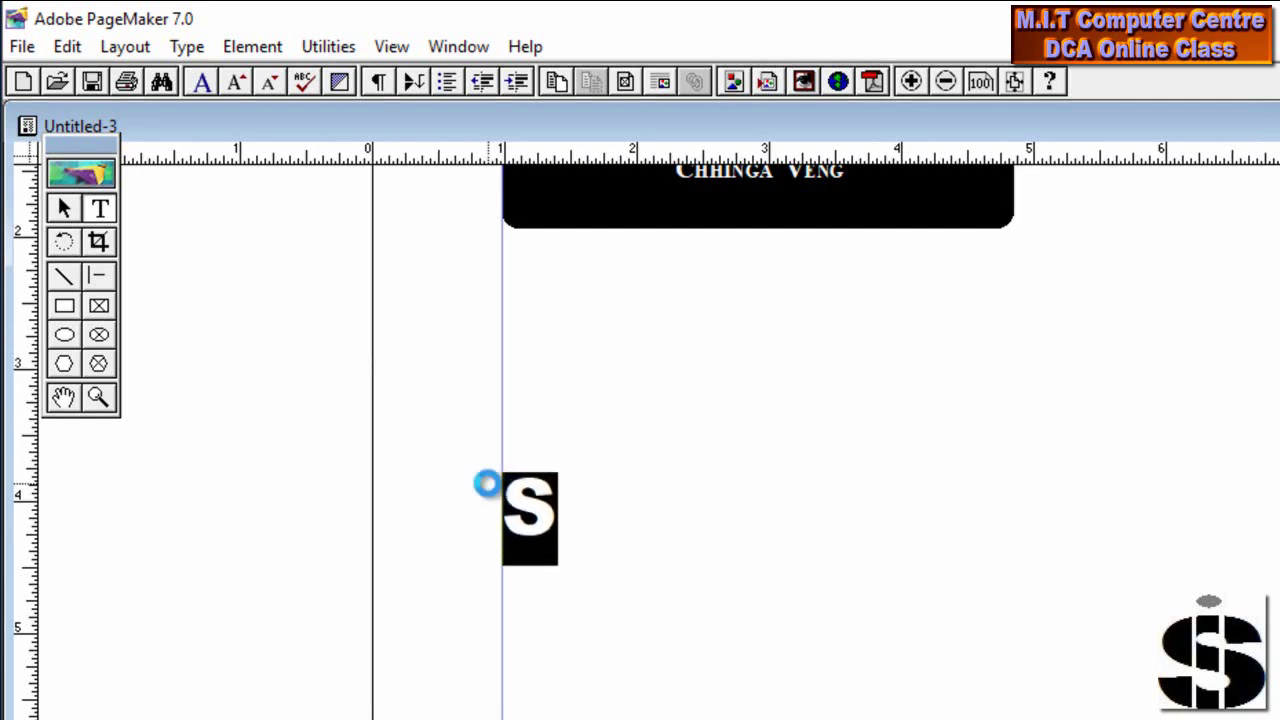
pyautogui.hotkey('ctrl', 'shift', '.')
pyautogui.hotkey('ctrl', 'shift', '.')
pyautogui.hotkey('ctrl', 'shift', '.')
pyautogui.hotkey('ctrl', 'shift', '.')
pyautogui.hotkey('ctrl', 'shift', '.')
pyautogui.hotkey('ctrl', 'shift', '.')
pyautogui.hotkey('ctrl', 'shift', '.')
pyautogui.hotkey('ctrl', 'shift', '.')
pyautogui.hotkey('ctrl', 'shift', '.')
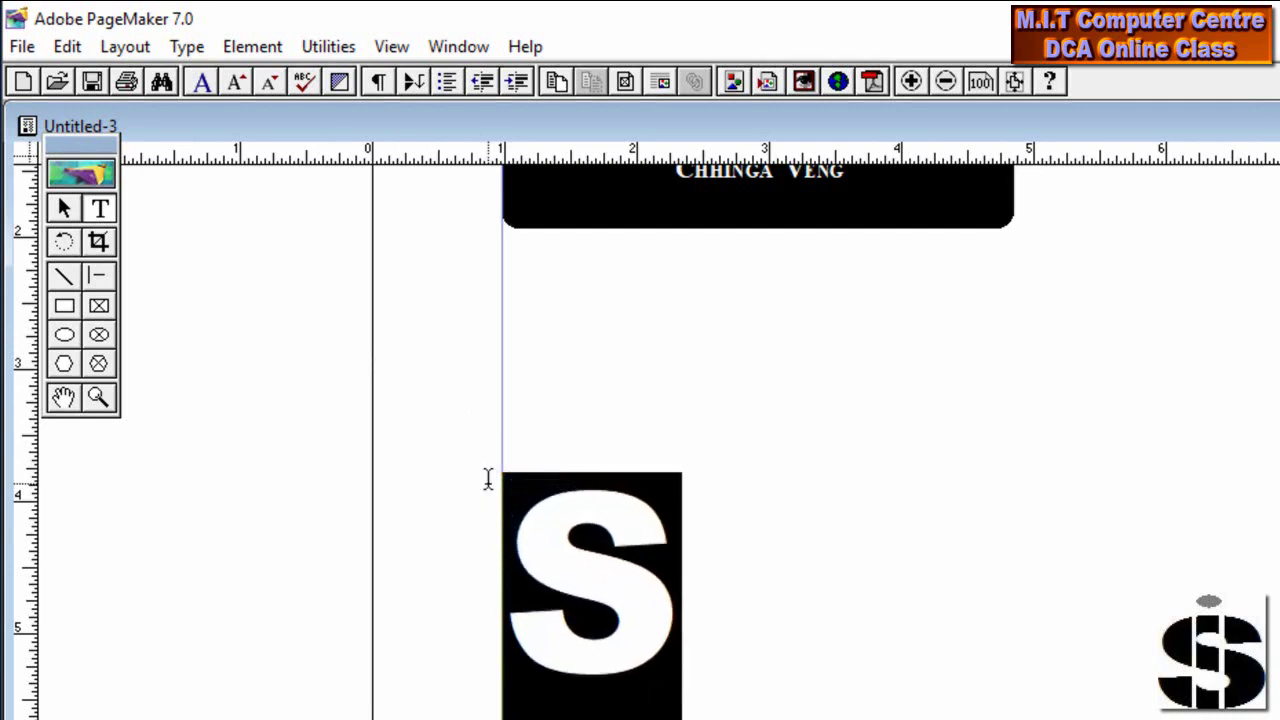
pyautogui.click(63, 208)
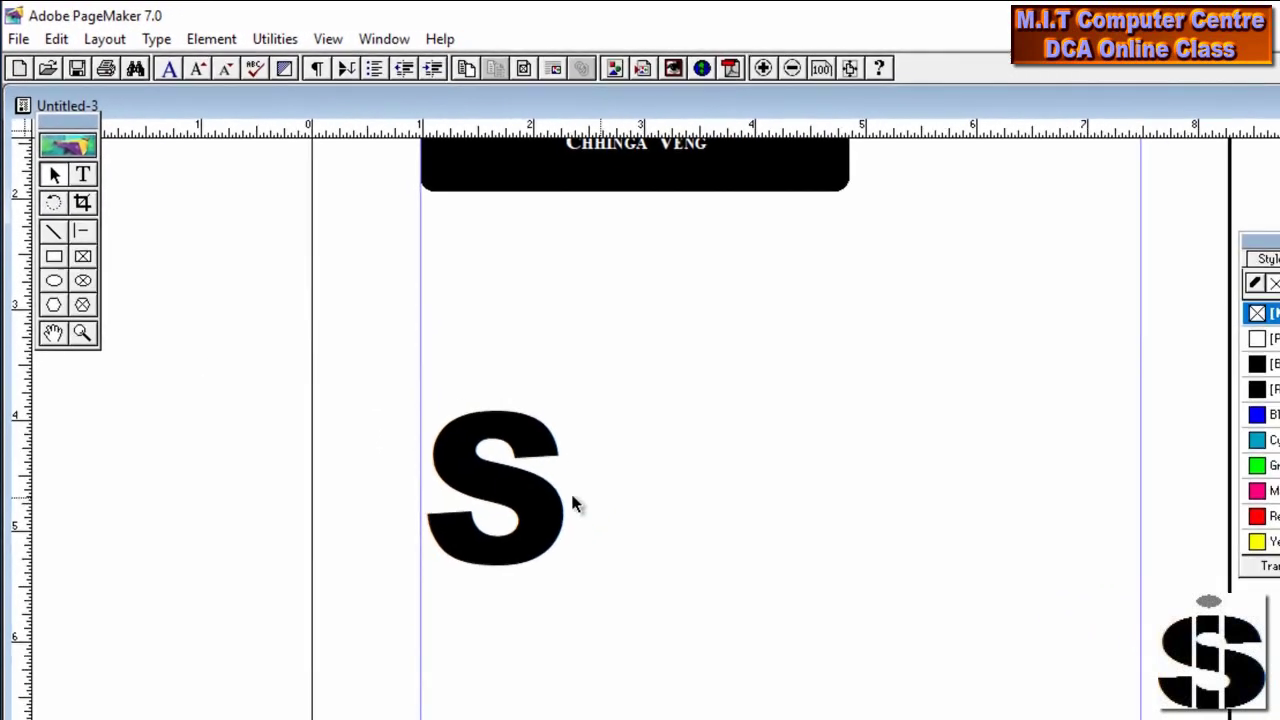
# Narrow the S text block and move it up and right, below the banner's right half
pyautogui.click(573, 503)
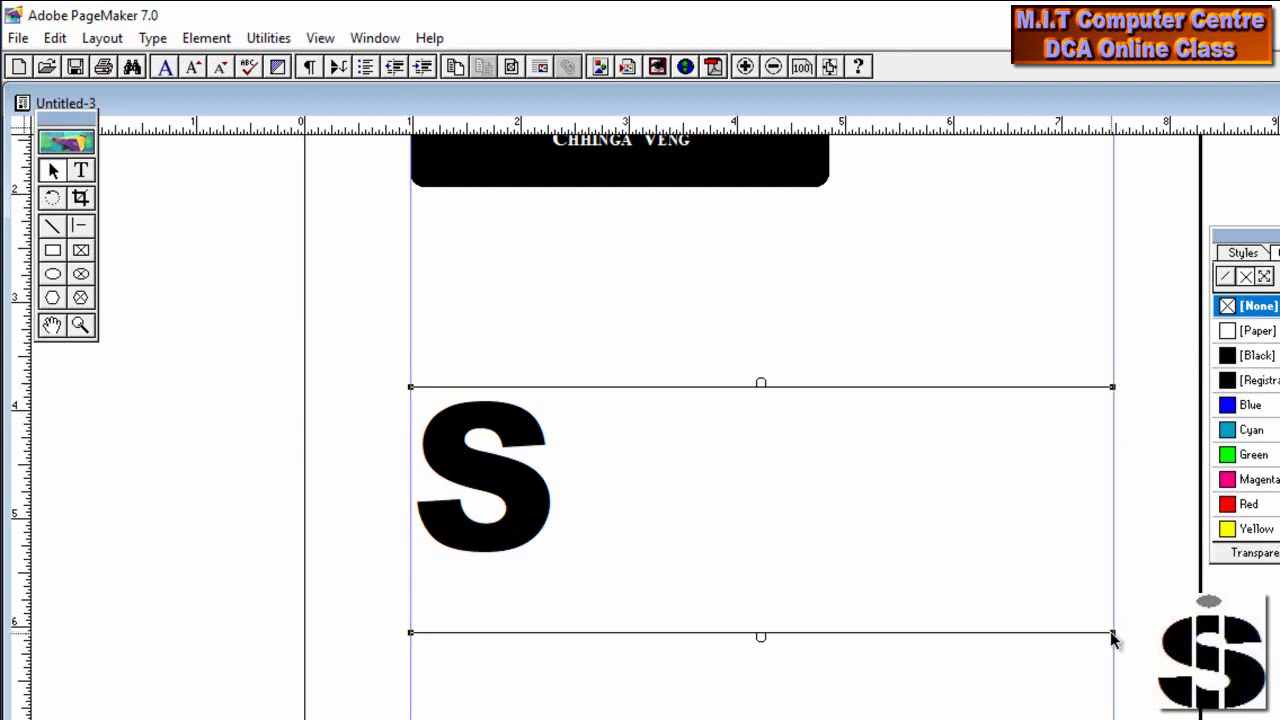
pyautogui.moveTo(1112, 633)
pyautogui.mouseDown()
pyautogui.moveTo(966, 637)
pyautogui.moveTo(800, 614)
pyautogui.moveTo(697, 629)
pyautogui.moveTo(643, 611)
pyautogui.moveTo(1146, 586)
pyautogui.moveTo(1114, 632)
pyautogui.mouseUp()
pyautogui.moveTo(1112, 632); pyautogui.dragTo(577, 594)
pyautogui.moveTo(527, 473); pyautogui.dragTo(823, 397)
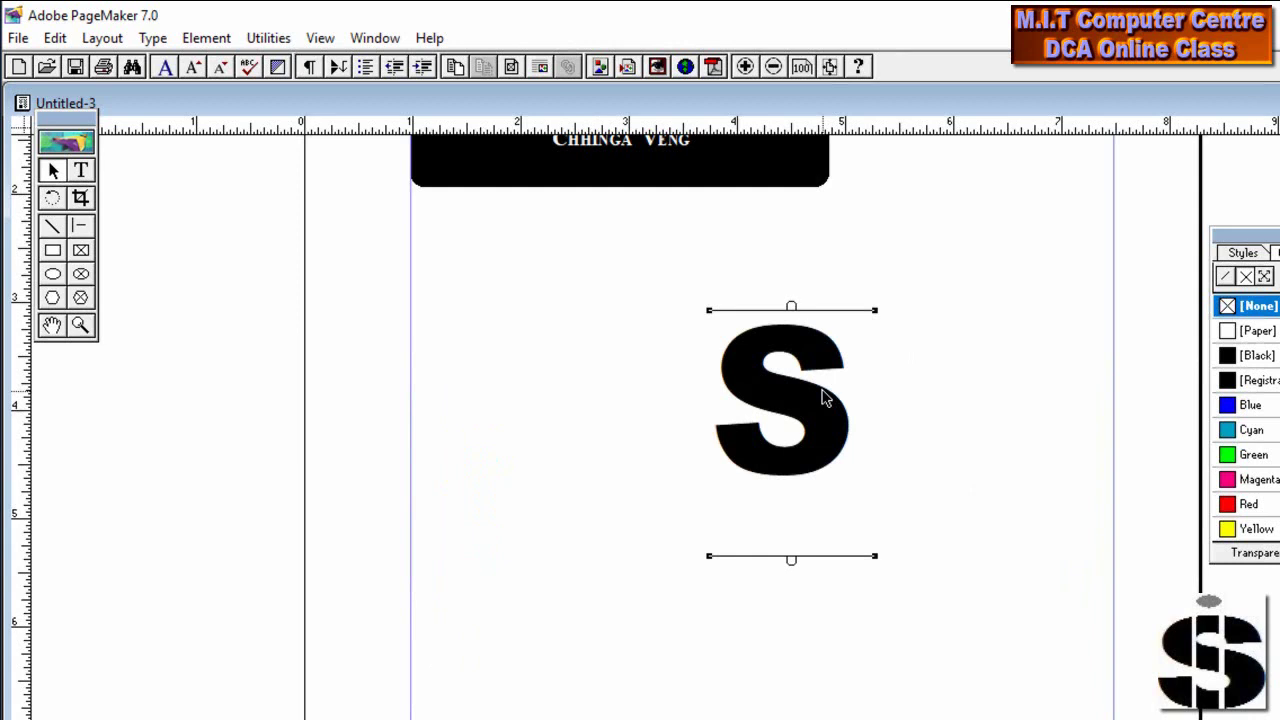
pyautogui.click(1074, 565)
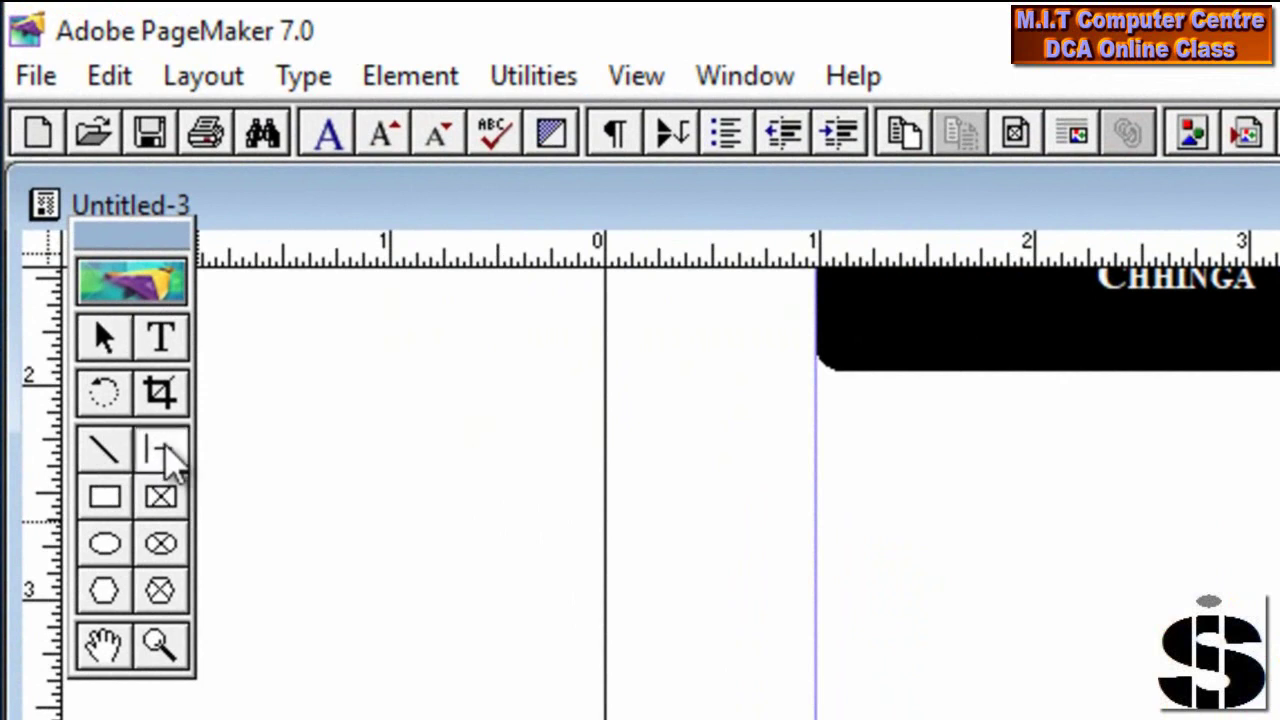
# Draw a vertical line through the left part of the S and color it [Paper] white
pyautogui.click(163, 455)
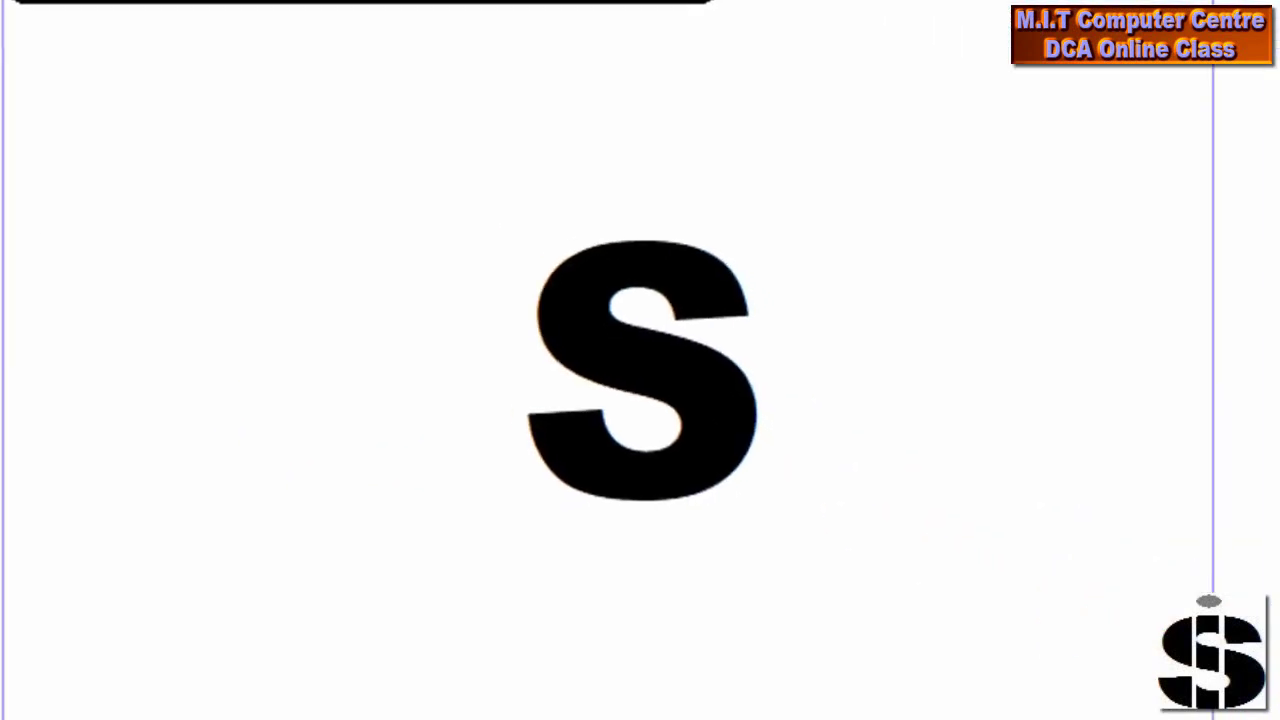
pyautogui.moveTo(594, 213); pyautogui.dragTo(583, 537)
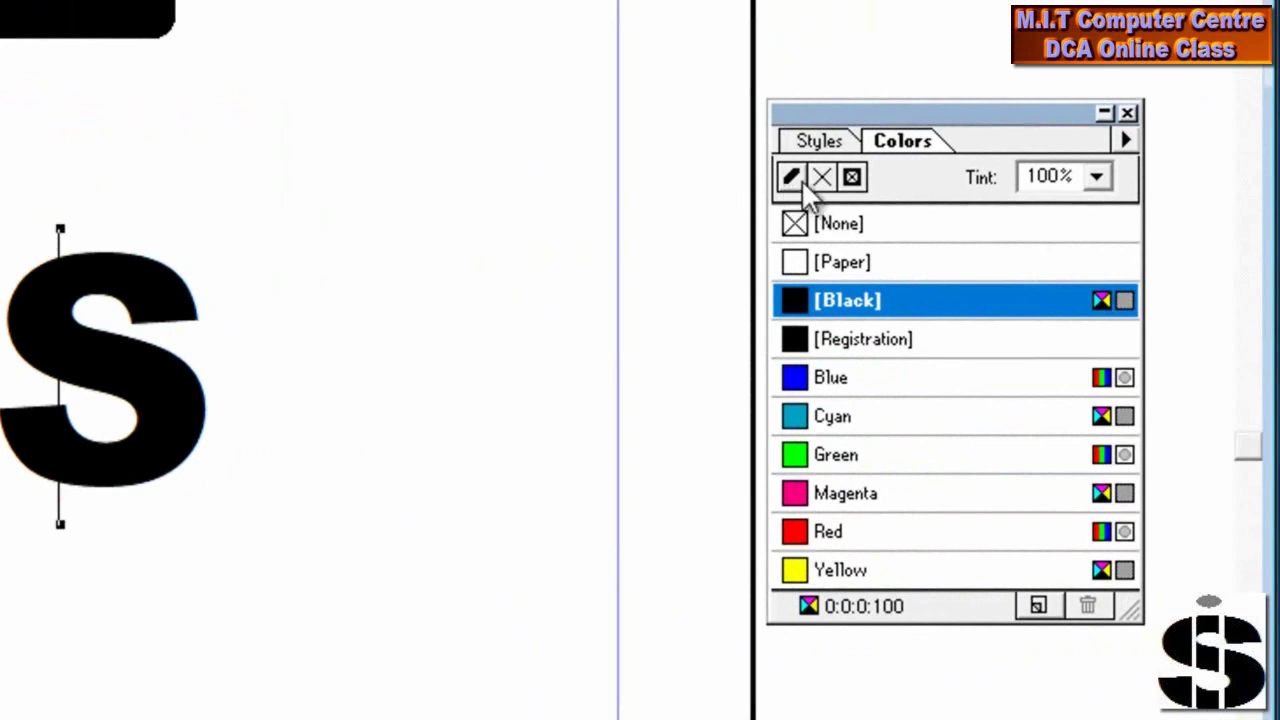
pyautogui.click(803, 265)
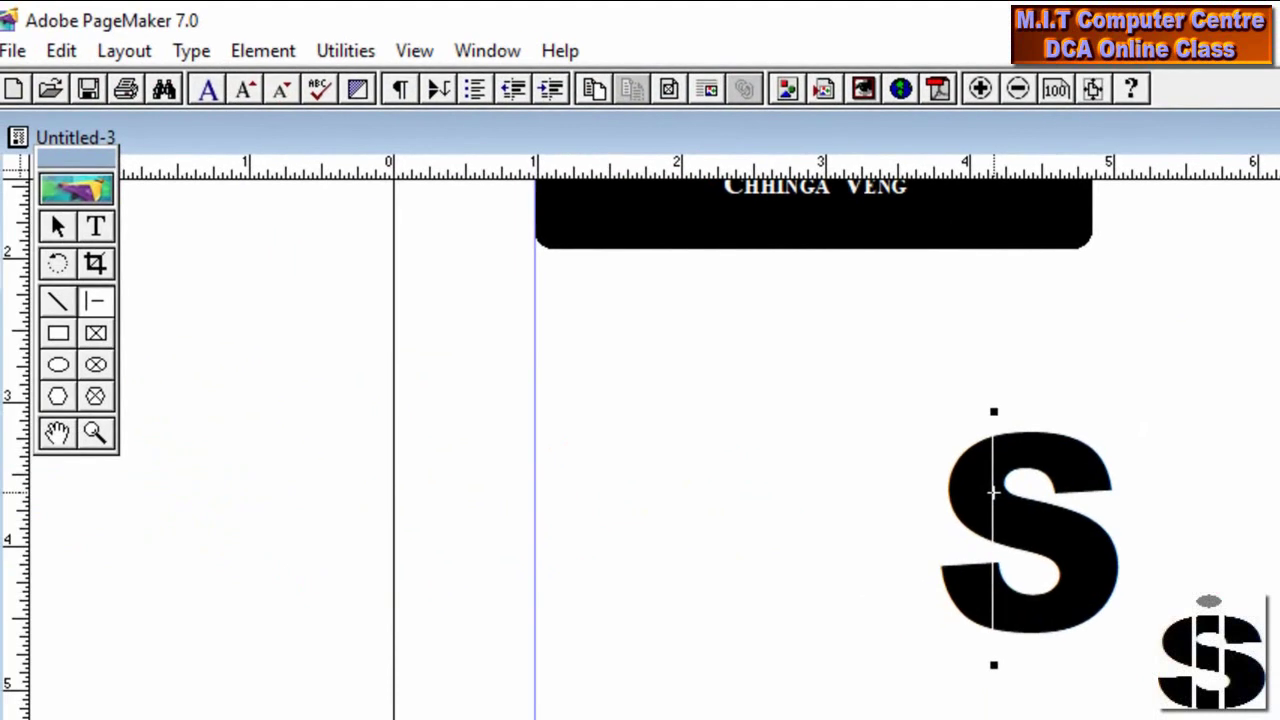
# Give the first white line through the S a 6pt stroke
pyautogui.click(272, 55)
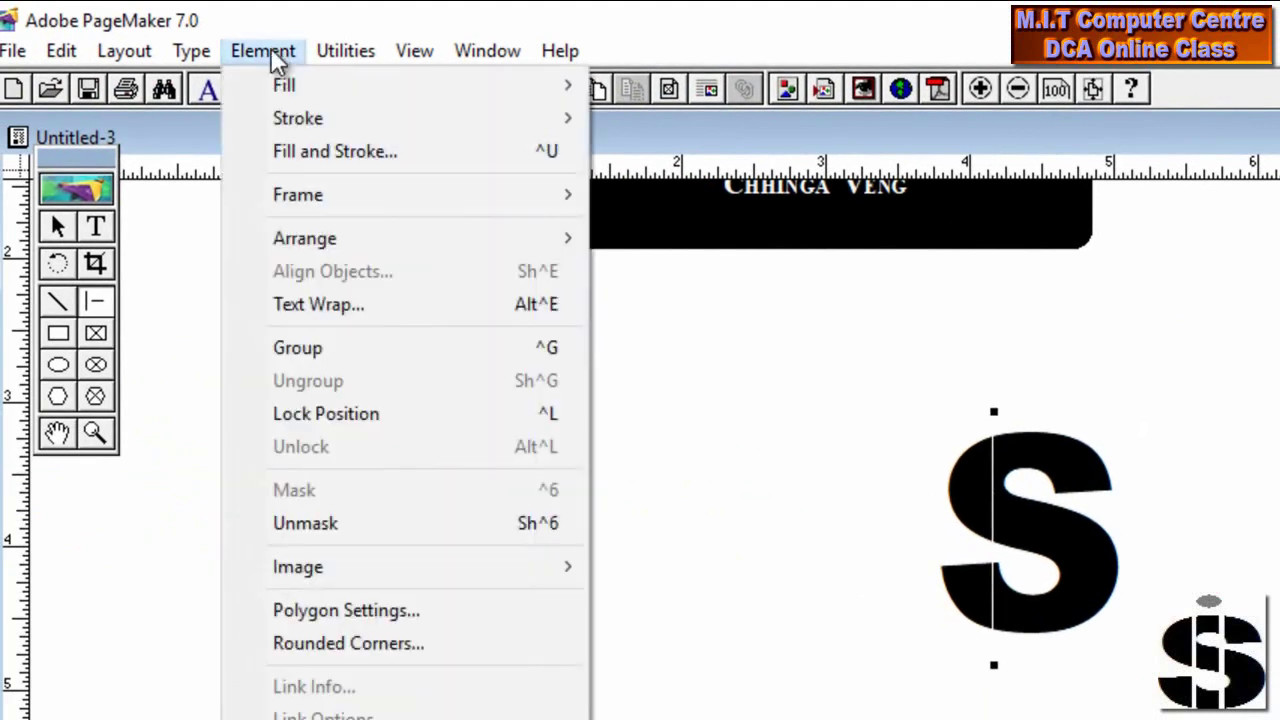
pyautogui.moveTo(288, 116)
pyautogui.click(273, 47)
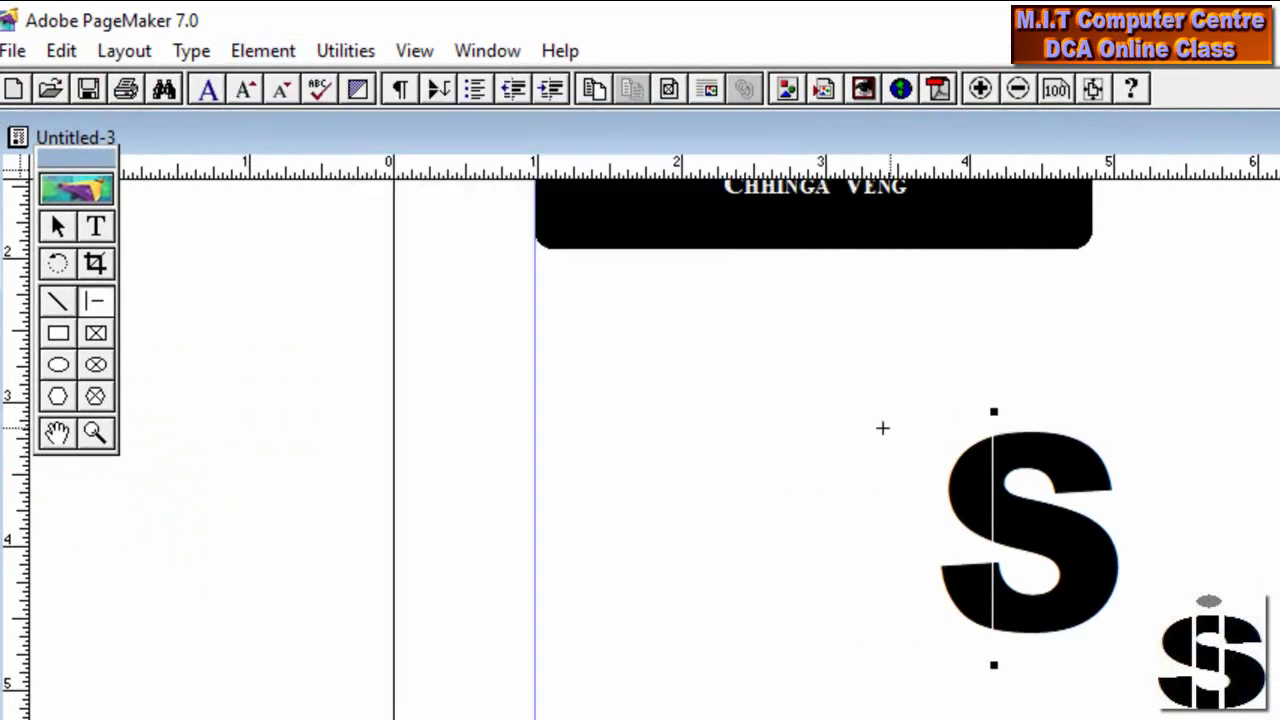
pyautogui.click(1276, 388)
pyautogui.click(287, 51)
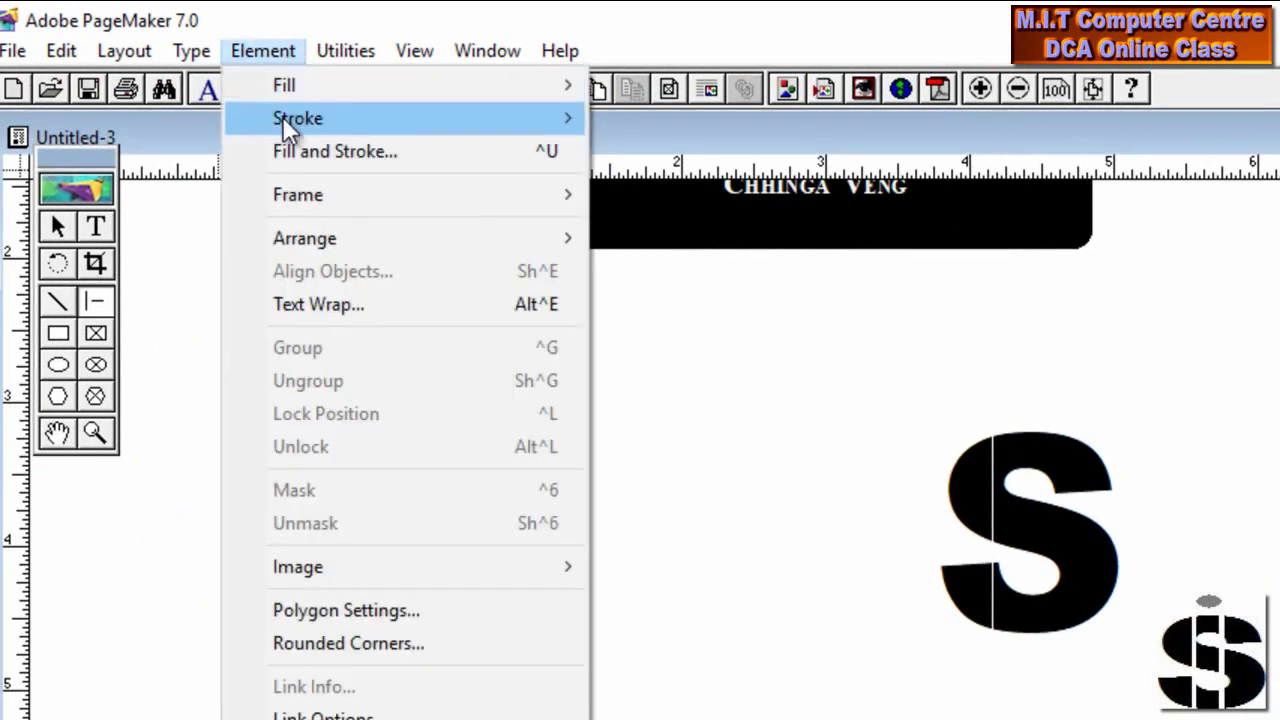
pyautogui.click(1276, 339)
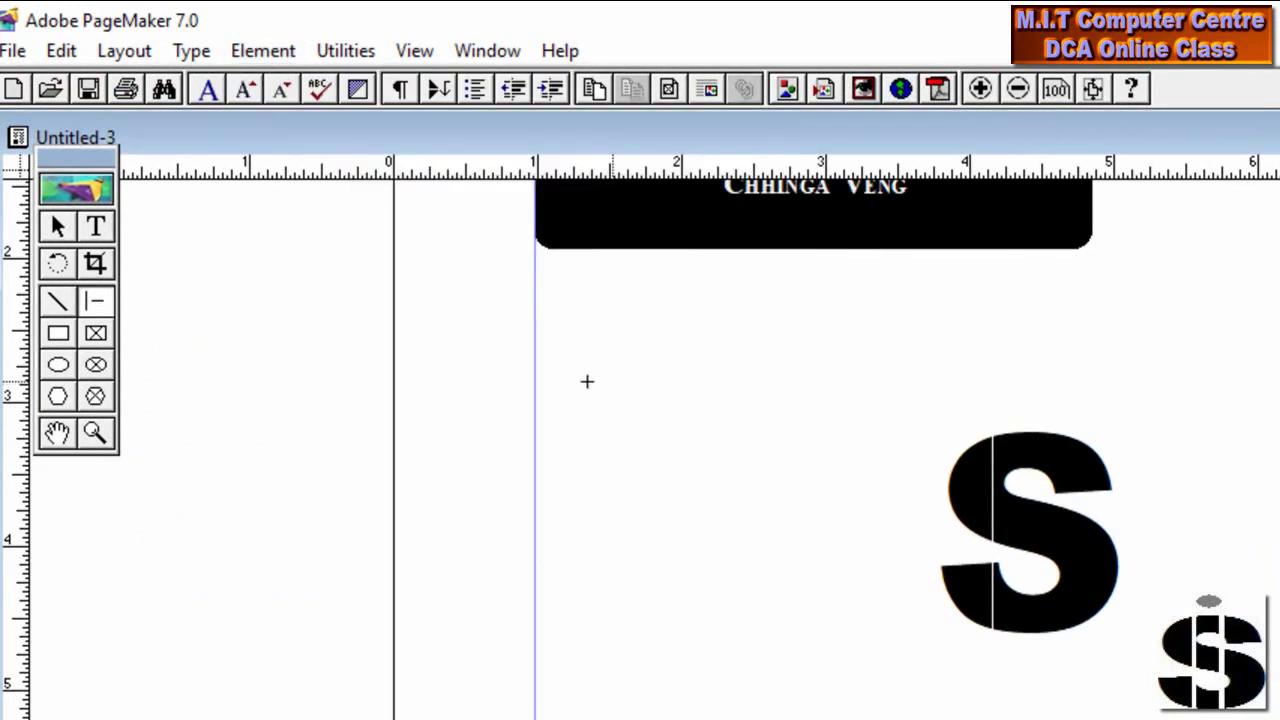
pyautogui.click(56, 227)
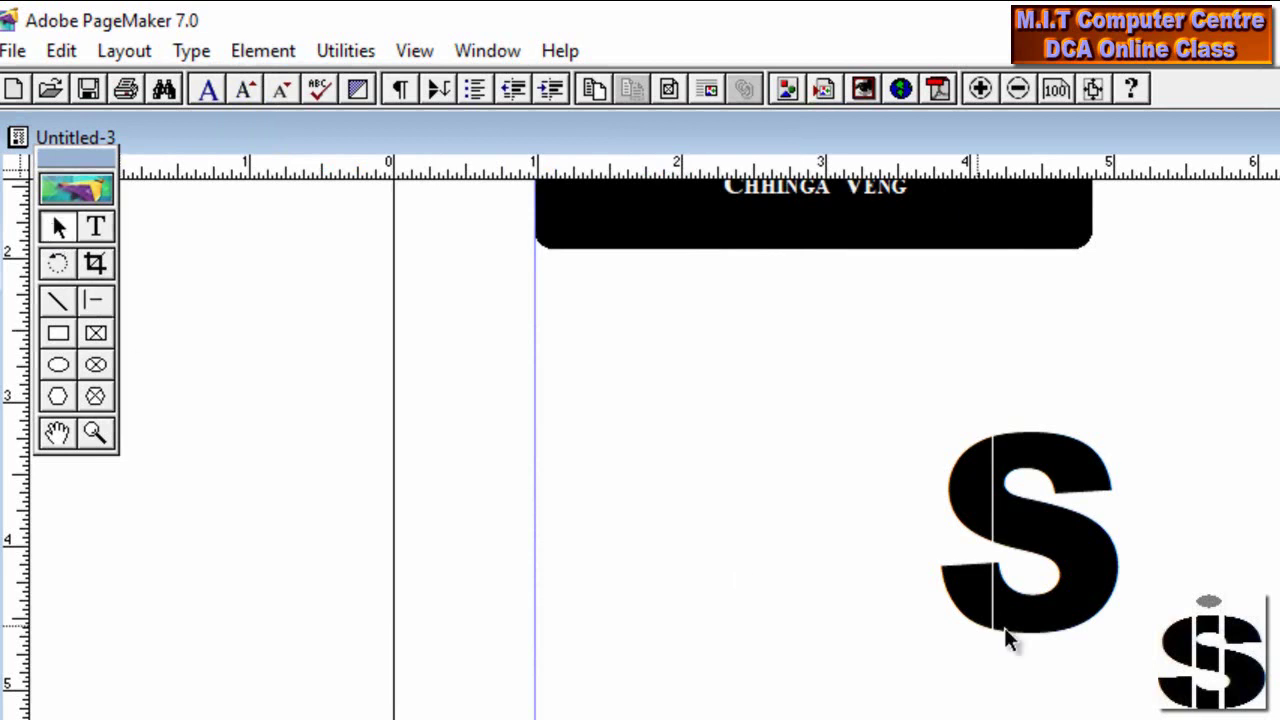
pyautogui.click(994, 556)
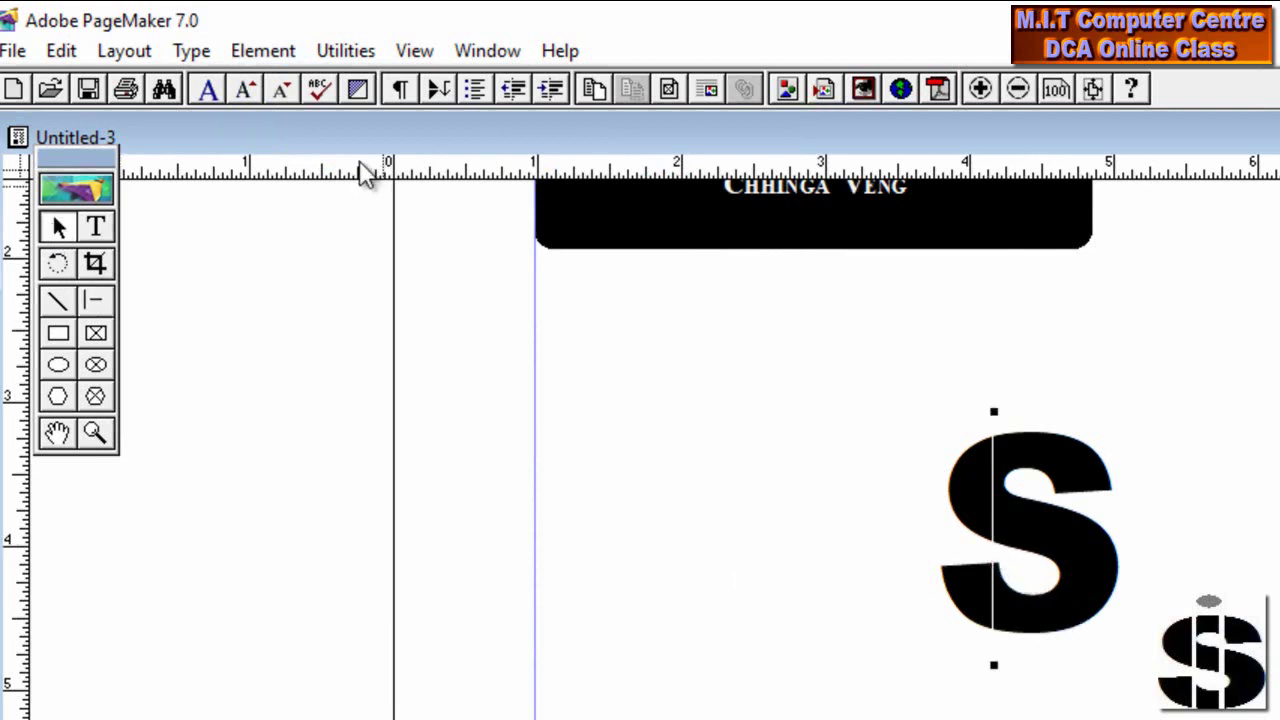
pyautogui.click(285, 52)
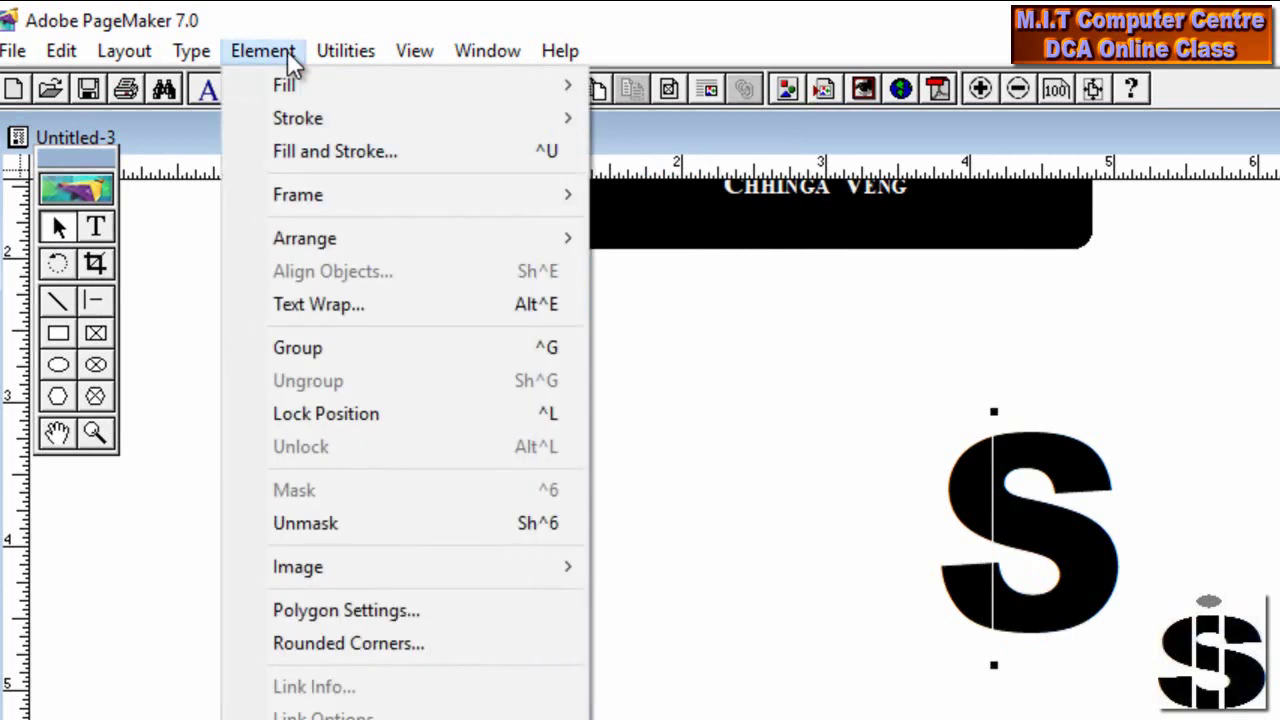
pyautogui.moveTo(317, 122)
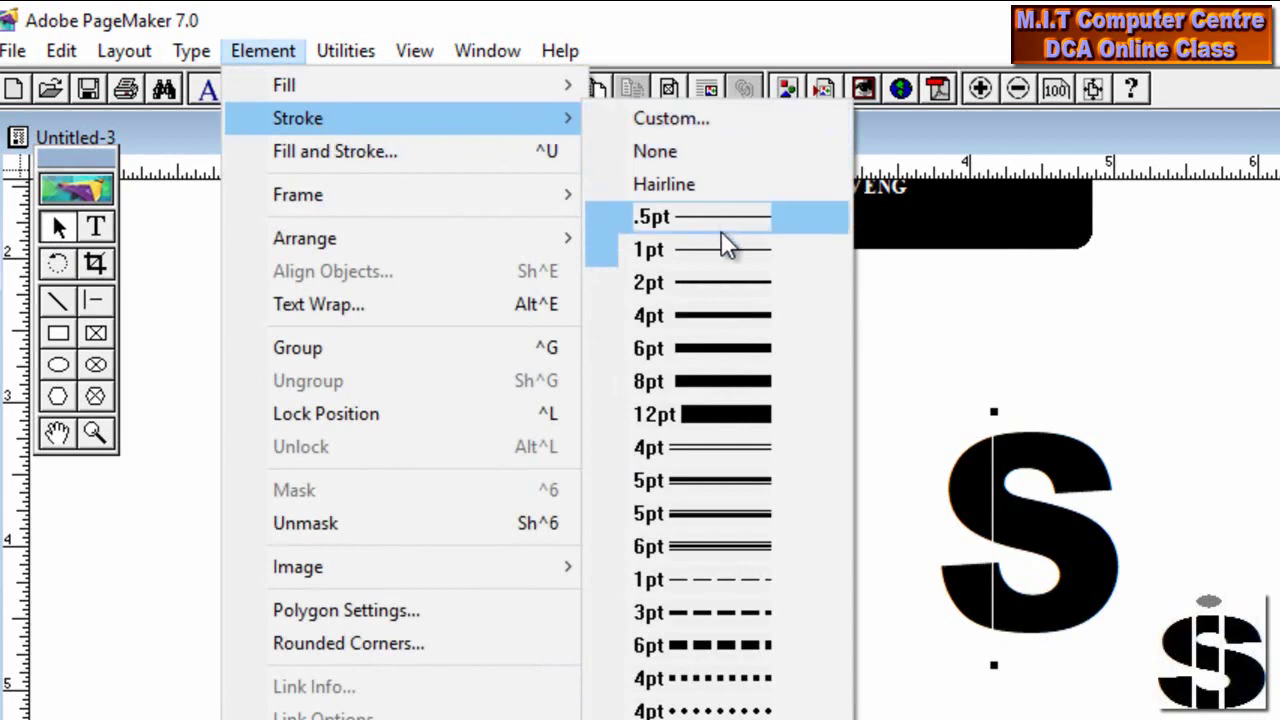
pyautogui.click(726, 360)
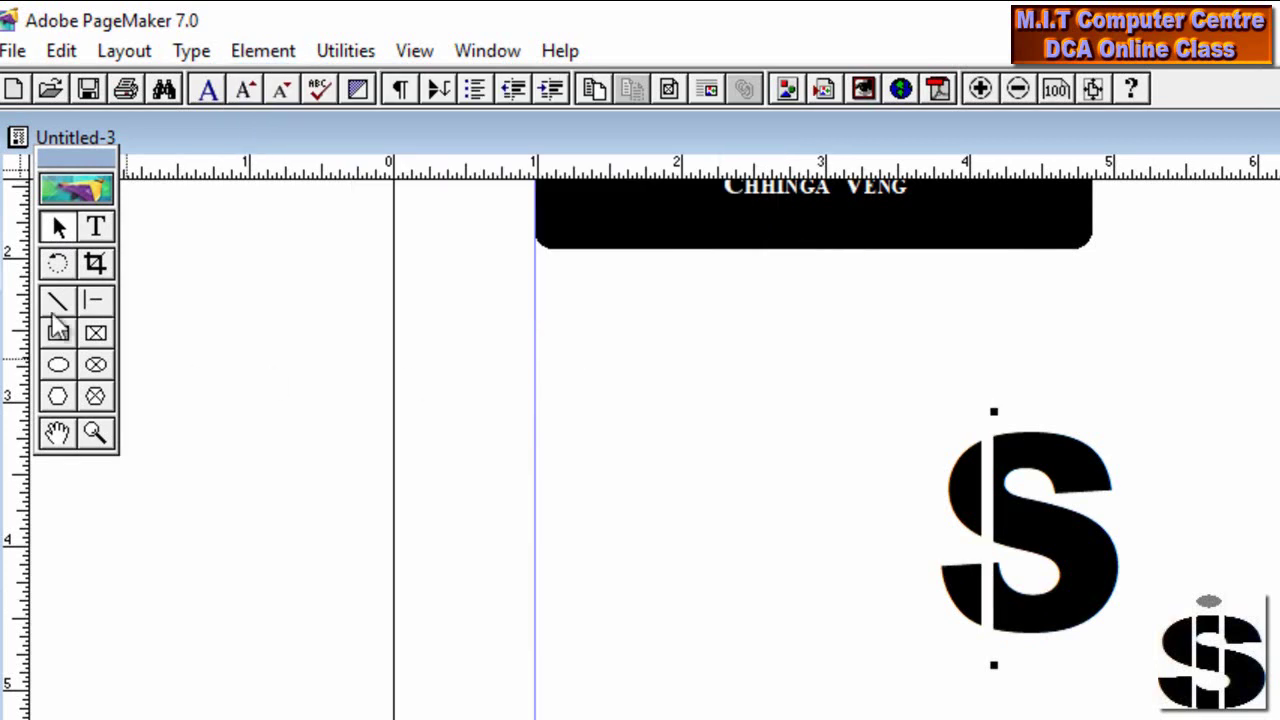
# Draw a second vertical line through the S, colored [Paper] with a 6pt stroke
pyautogui.click(94, 300)
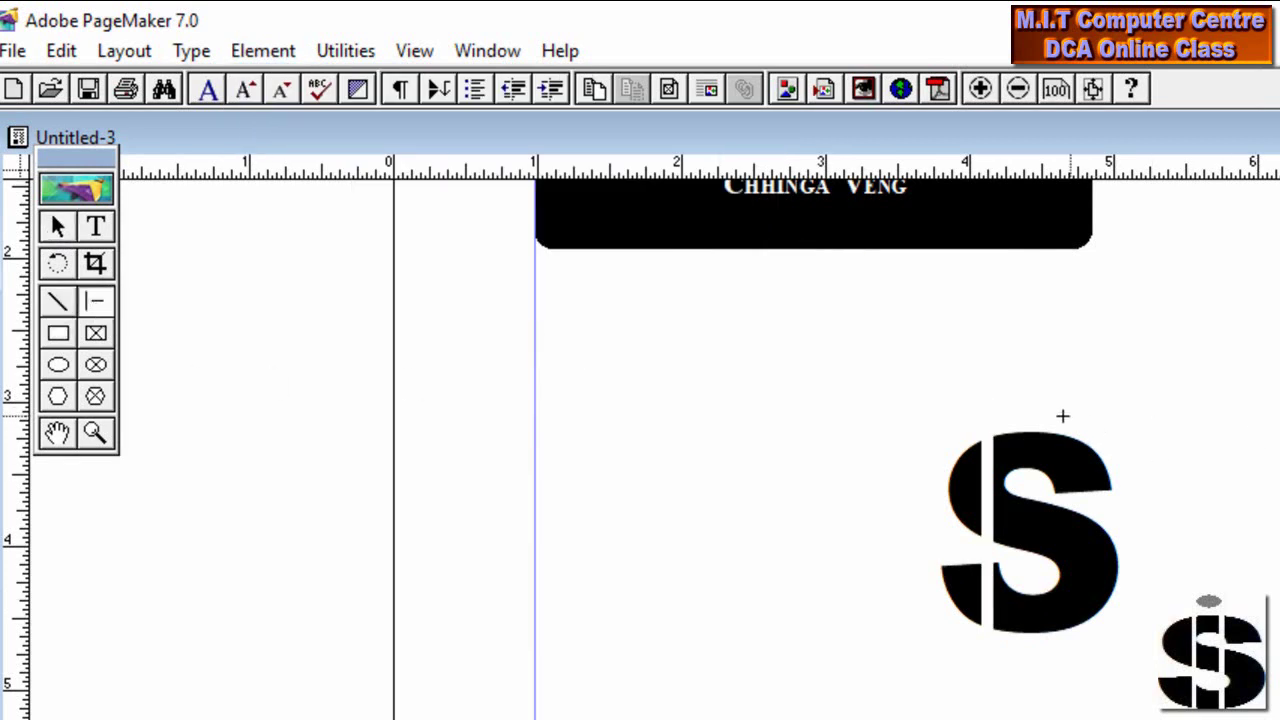
pyautogui.moveTo(1058, 421); pyautogui.dragTo(1071, 646)
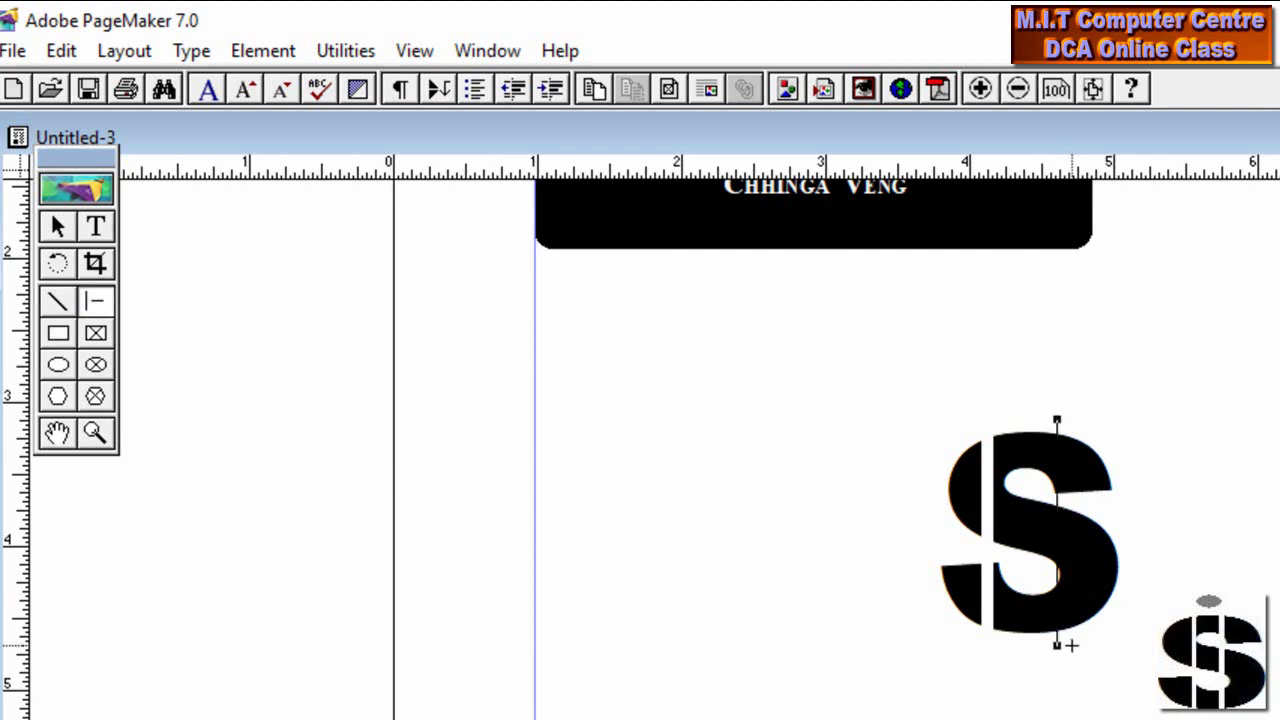
pyautogui.hotkey('ctrl', 'j')
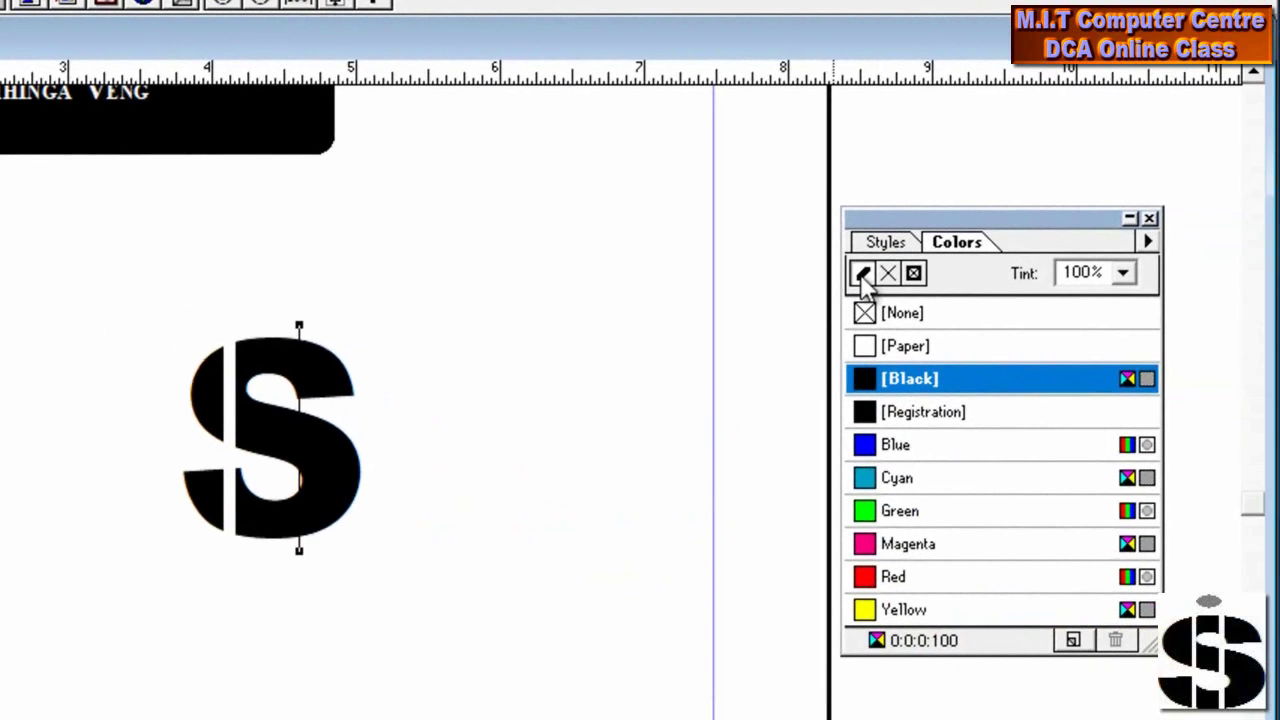
pyautogui.click(866, 345)
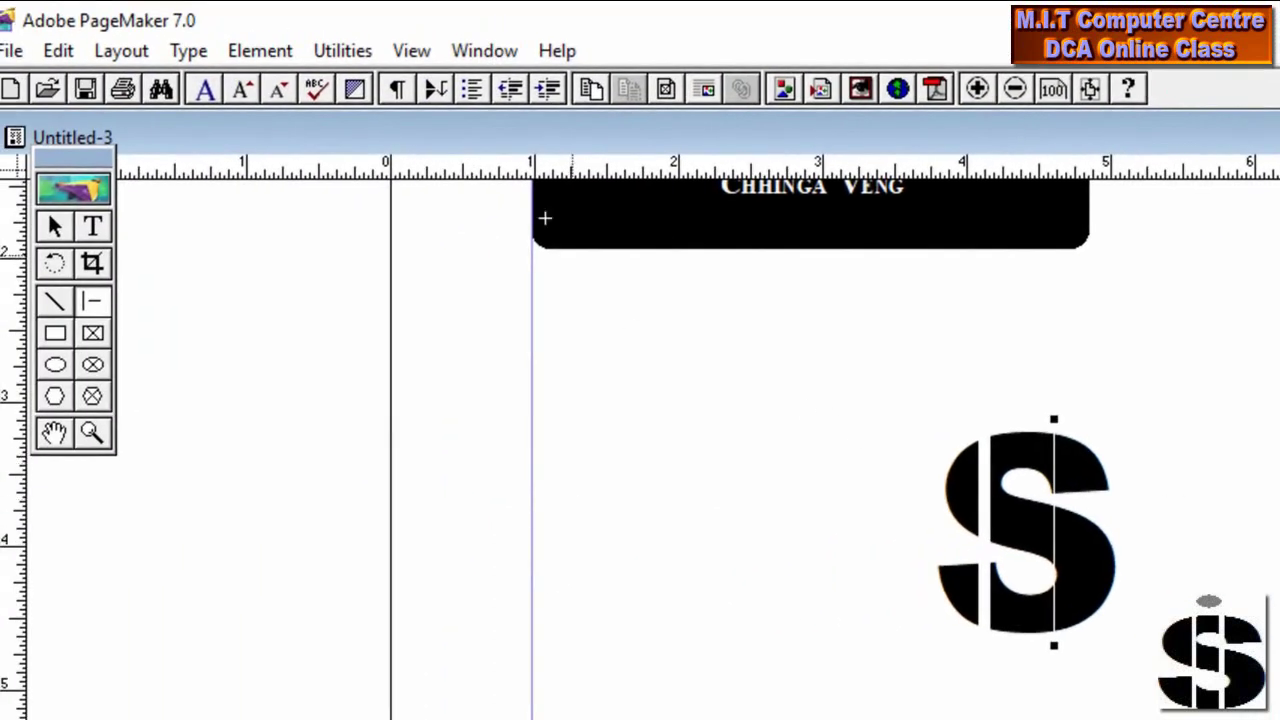
pyautogui.click(288, 51)
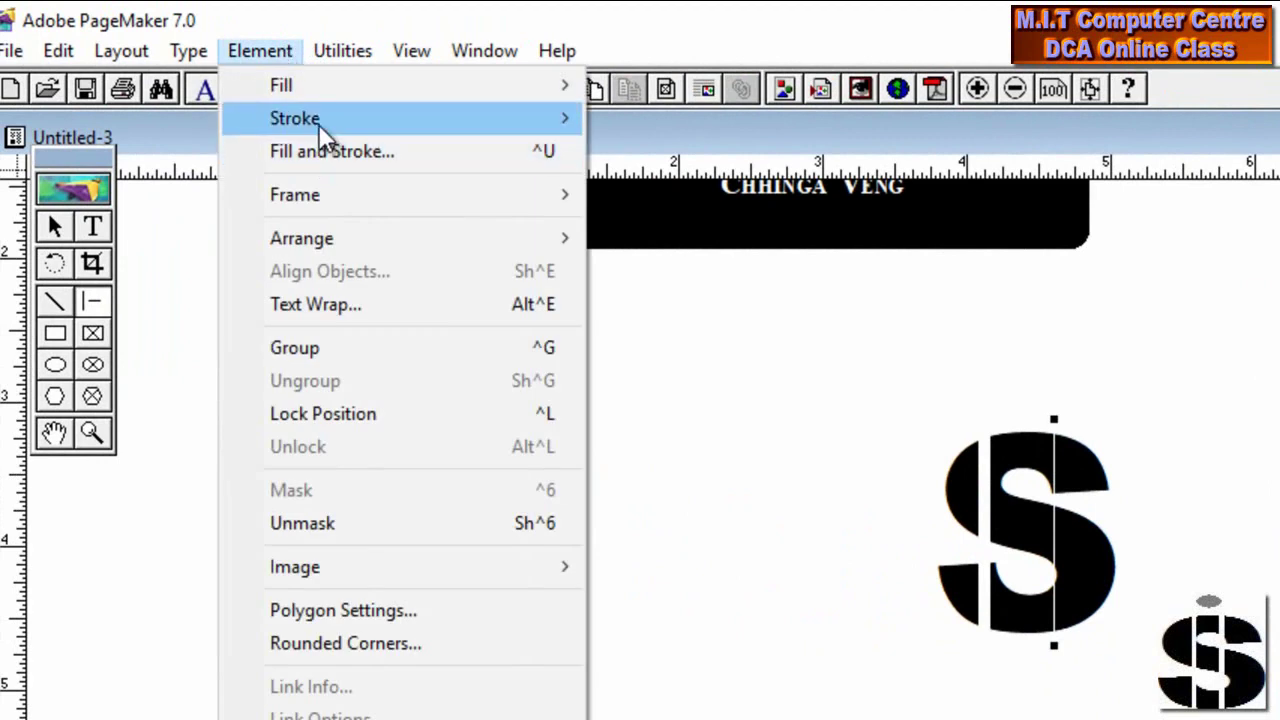
pyautogui.moveTo(322, 134)
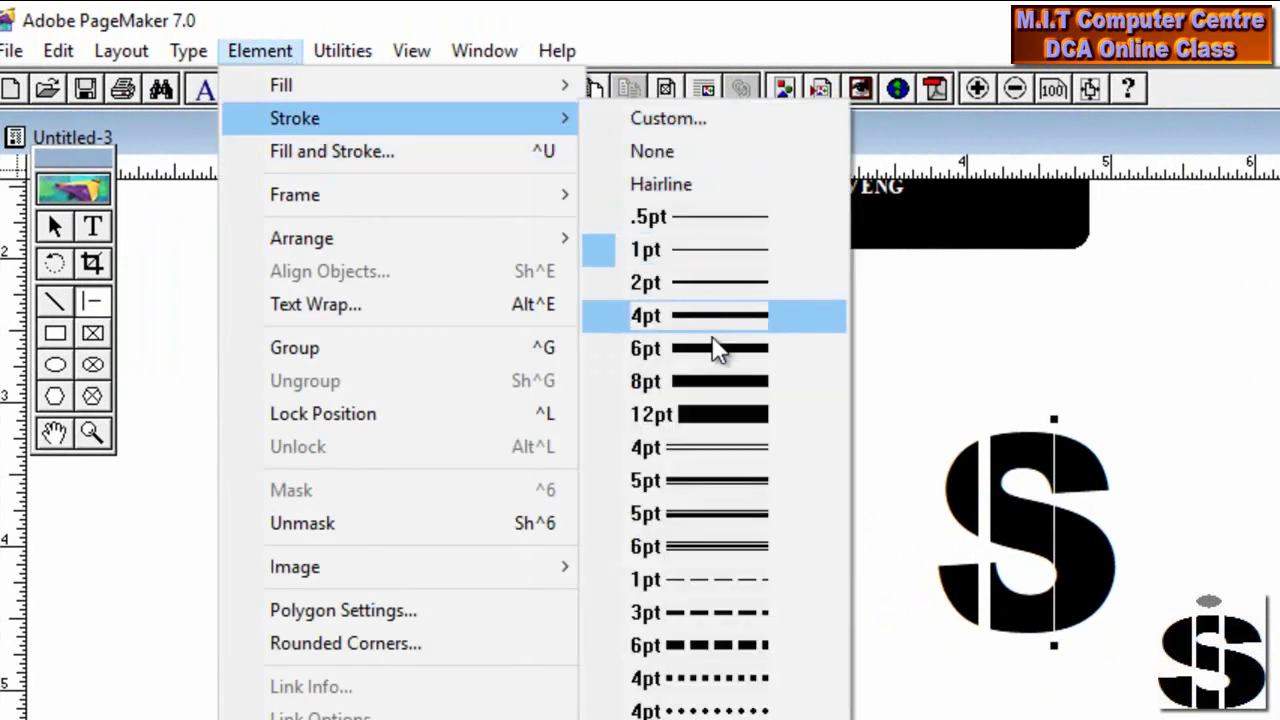
pyautogui.click(713, 345)
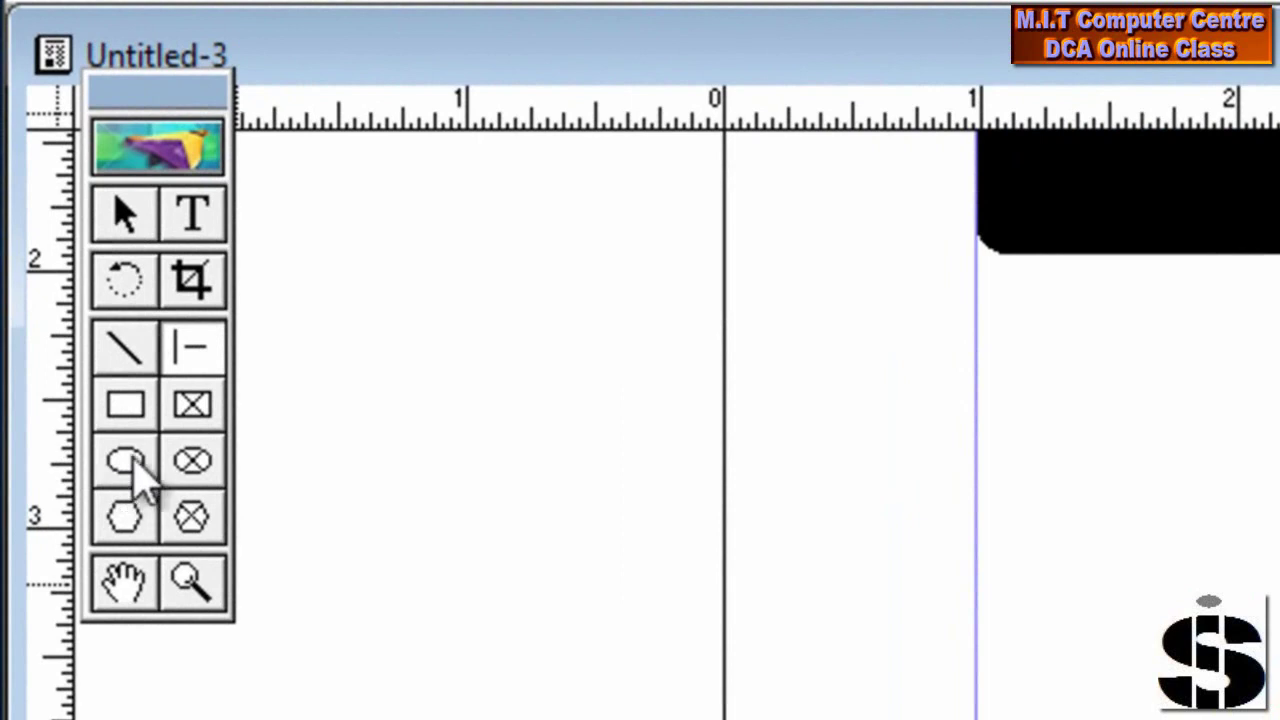
# Draw a small ellipse above the S and fill it black at a 45% tint
pyautogui.click(134, 472)
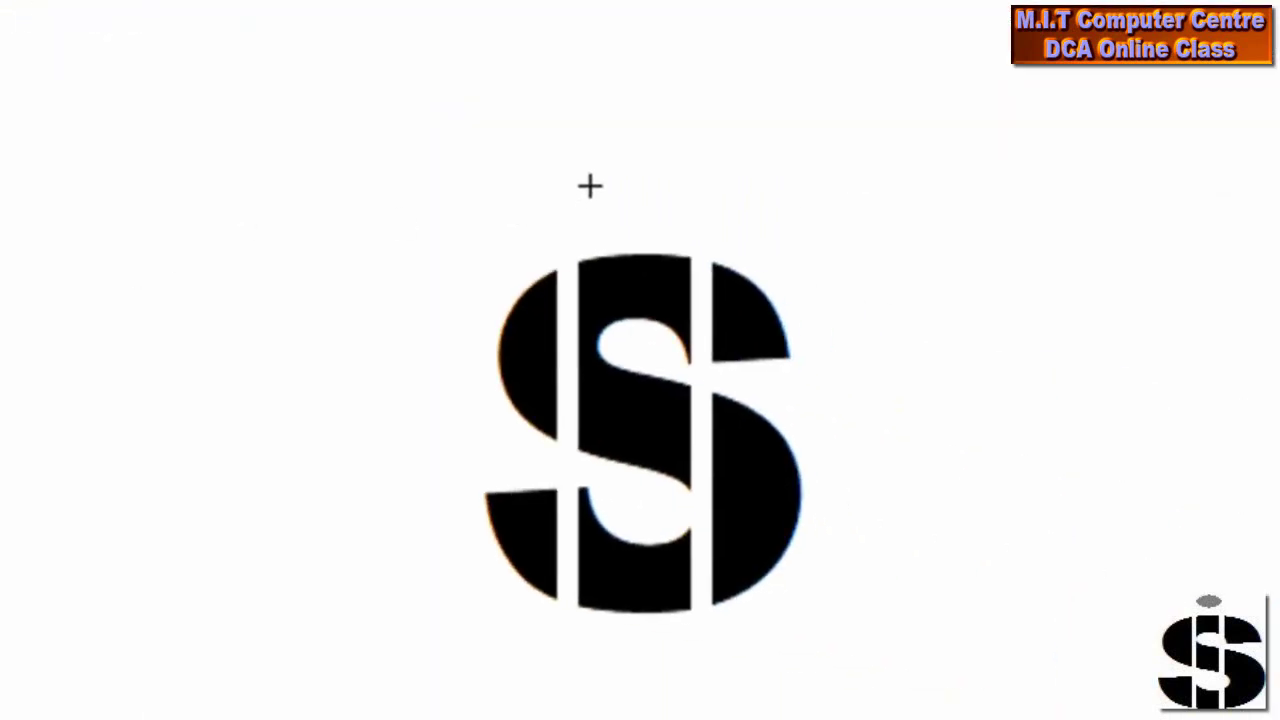
pyautogui.moveTo(576, 170); pyautogui.dragTo(690, 222)
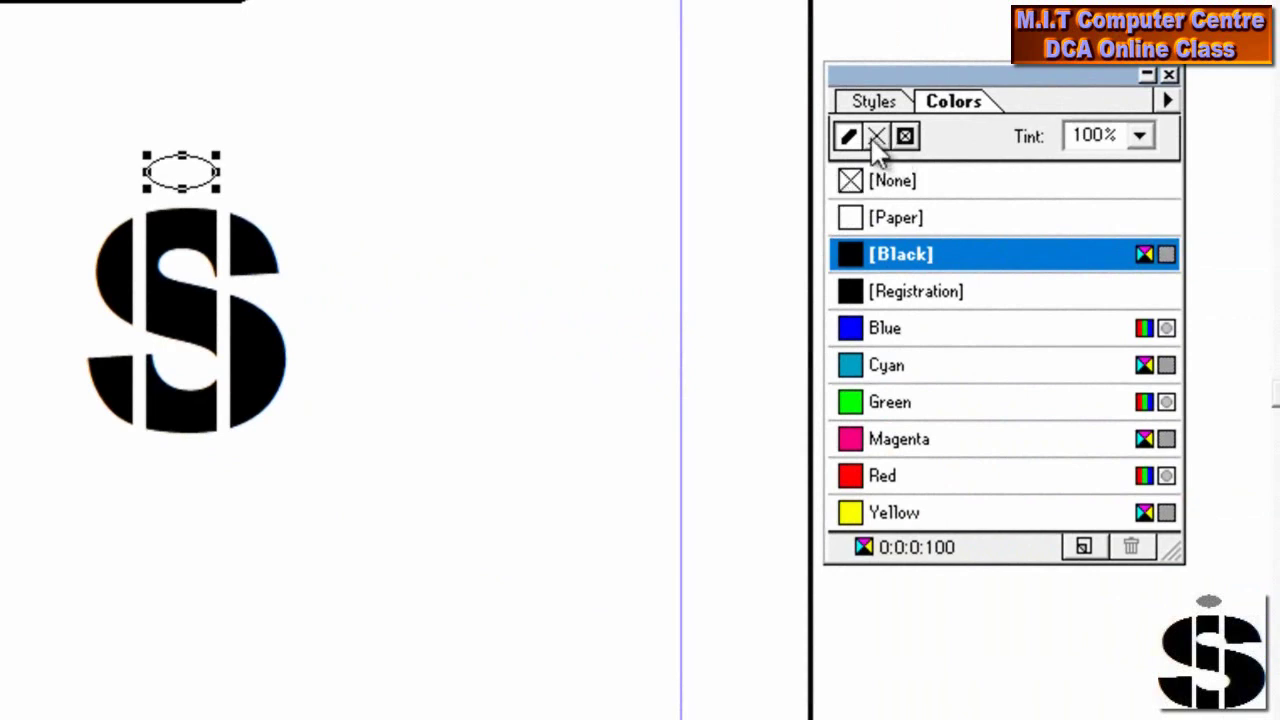
pyautogui.click(874, 139)
pyautogui.click(885, 254)
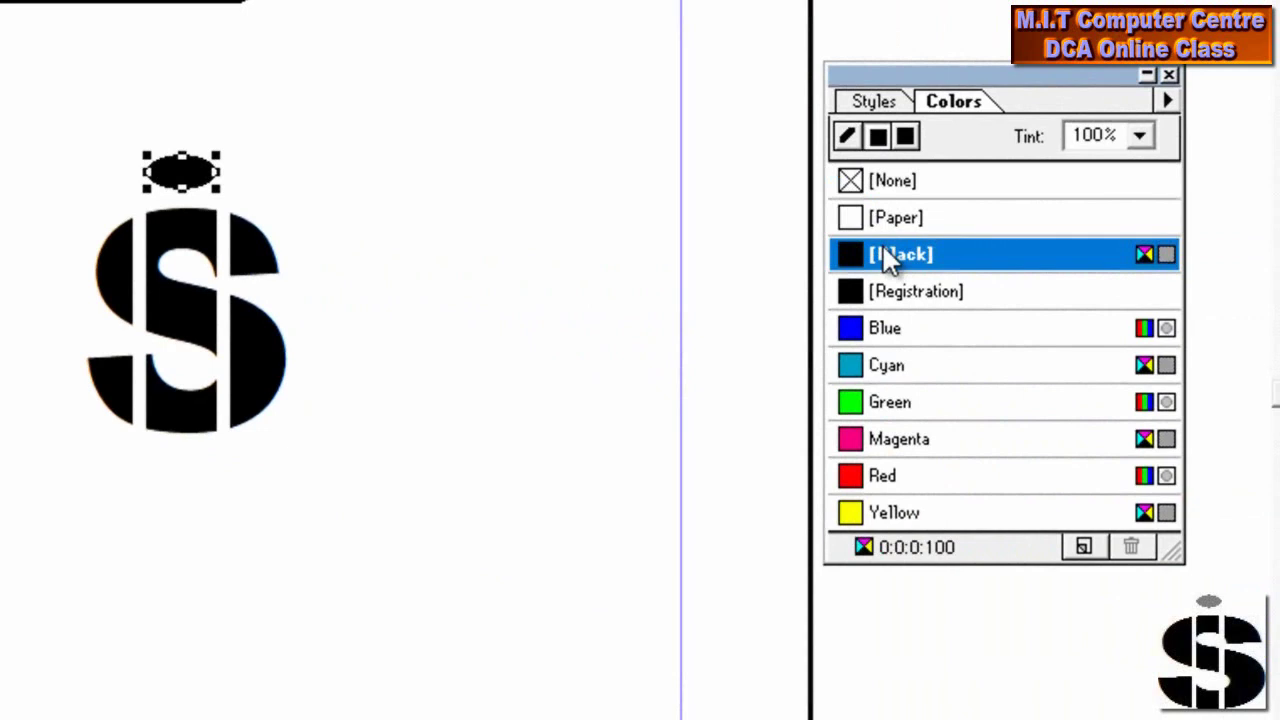
pyautogui.click(877, 138)
pyautogui.click(1140, 137)
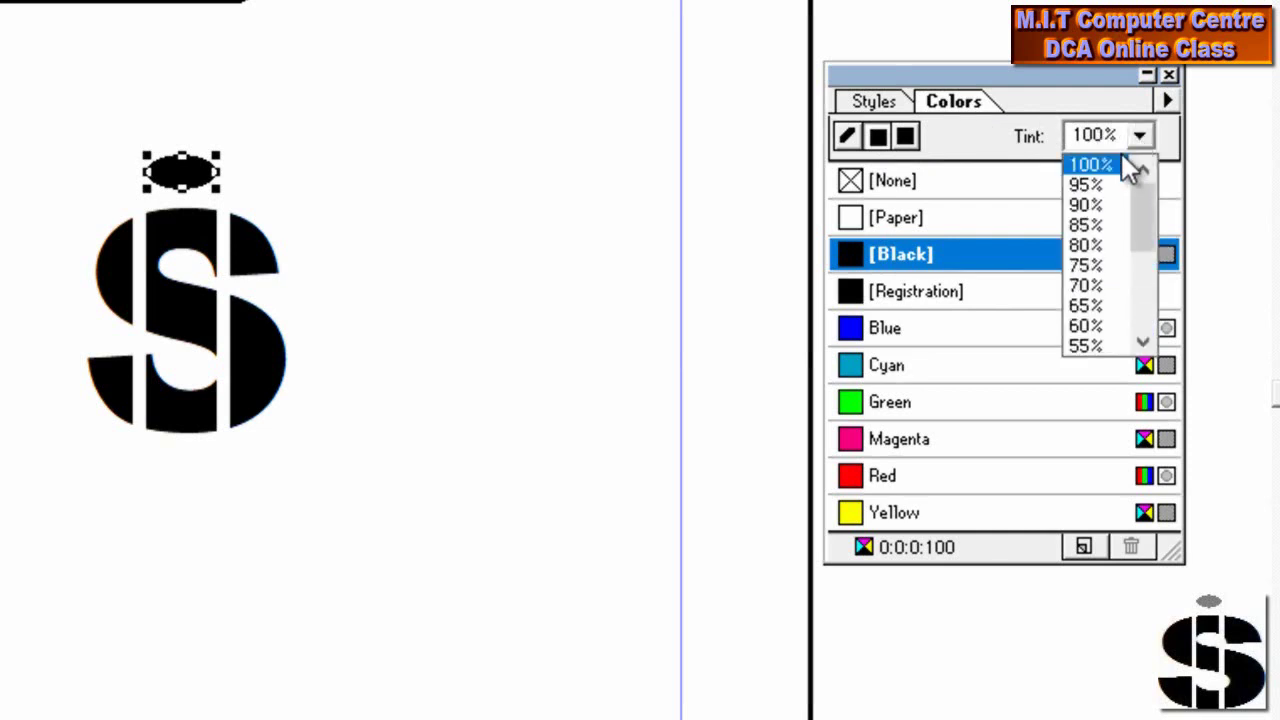
pyautogui.click(1148, 263)
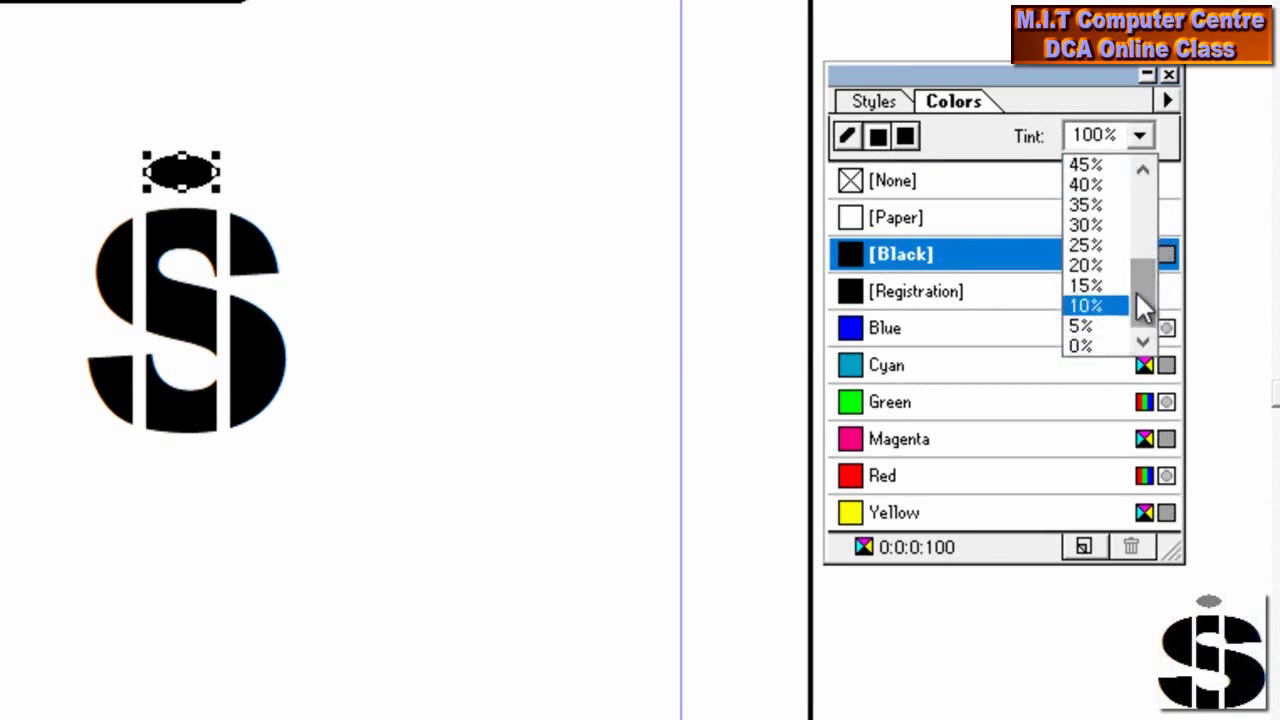
pyautogui.moveTo(1143, 303); pyautogui.dragTo(1143, 277)
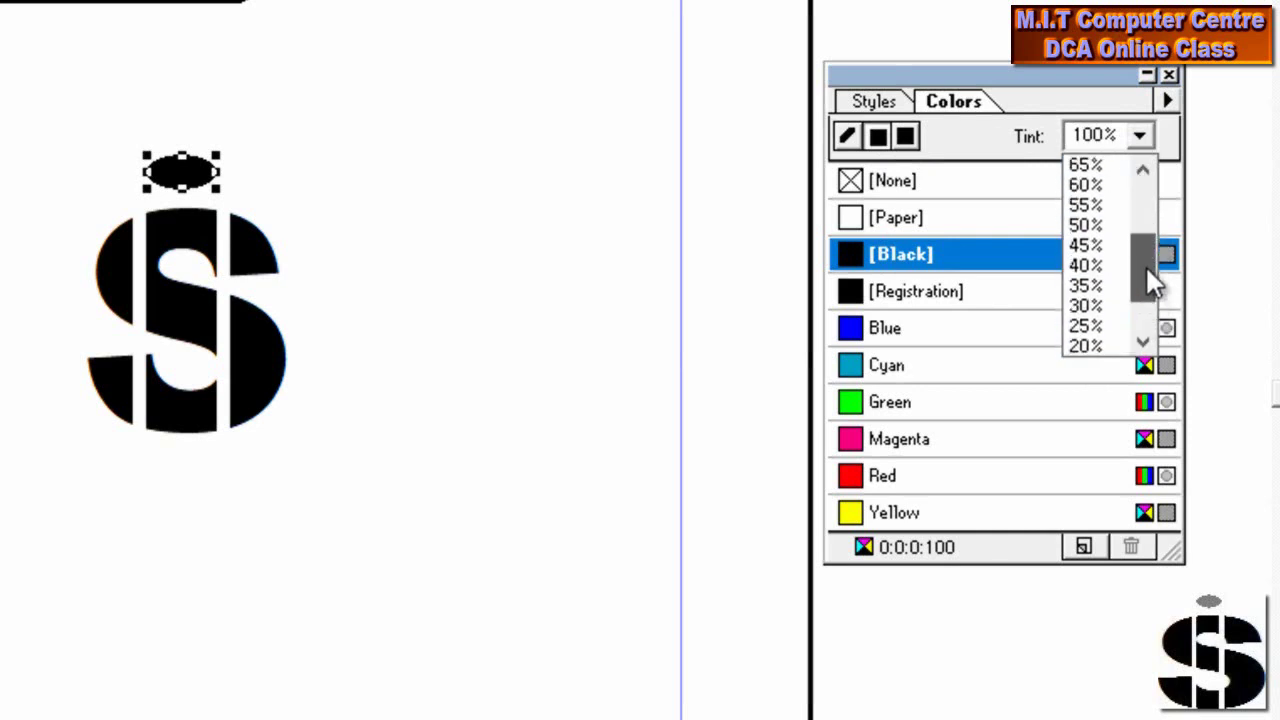
pyautogui.click(1084, 248)
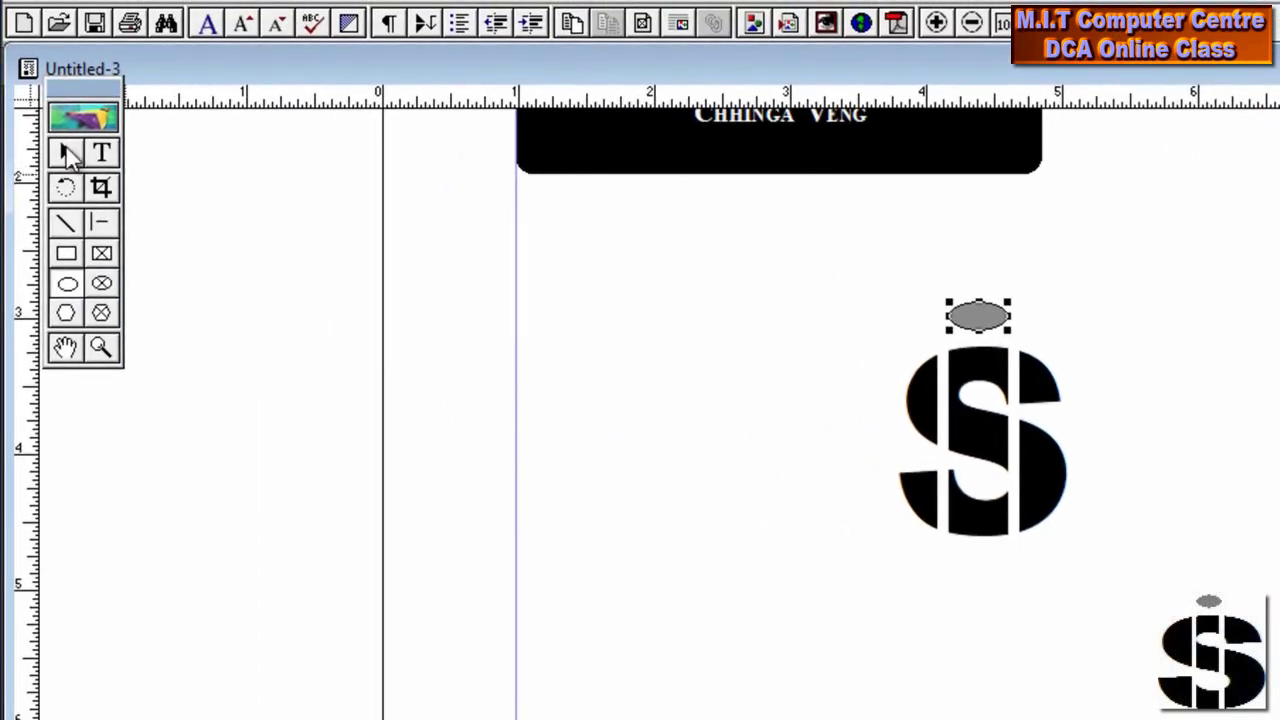
# Select the striped S and gray ellipse together and group them into one logo
pyautogui.click(66, 146)
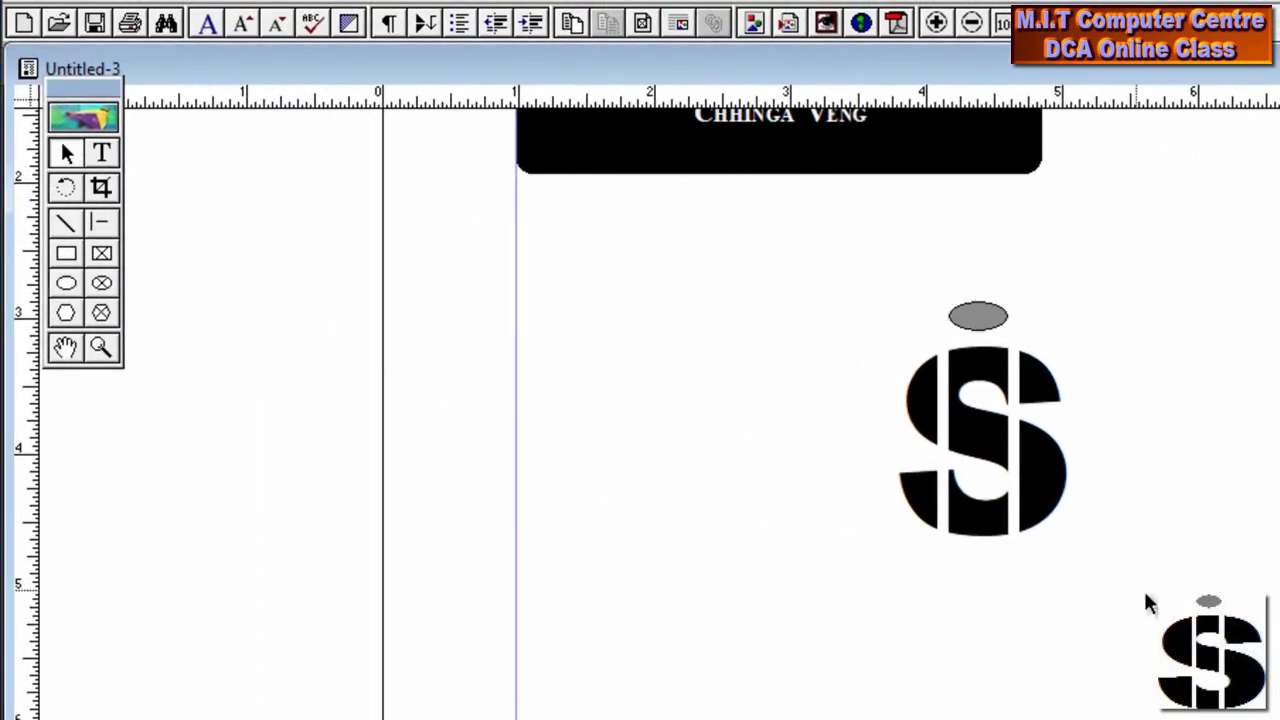
pyautogui.moveTo(1126, 629); pyautogui.dragTo(822, 184)
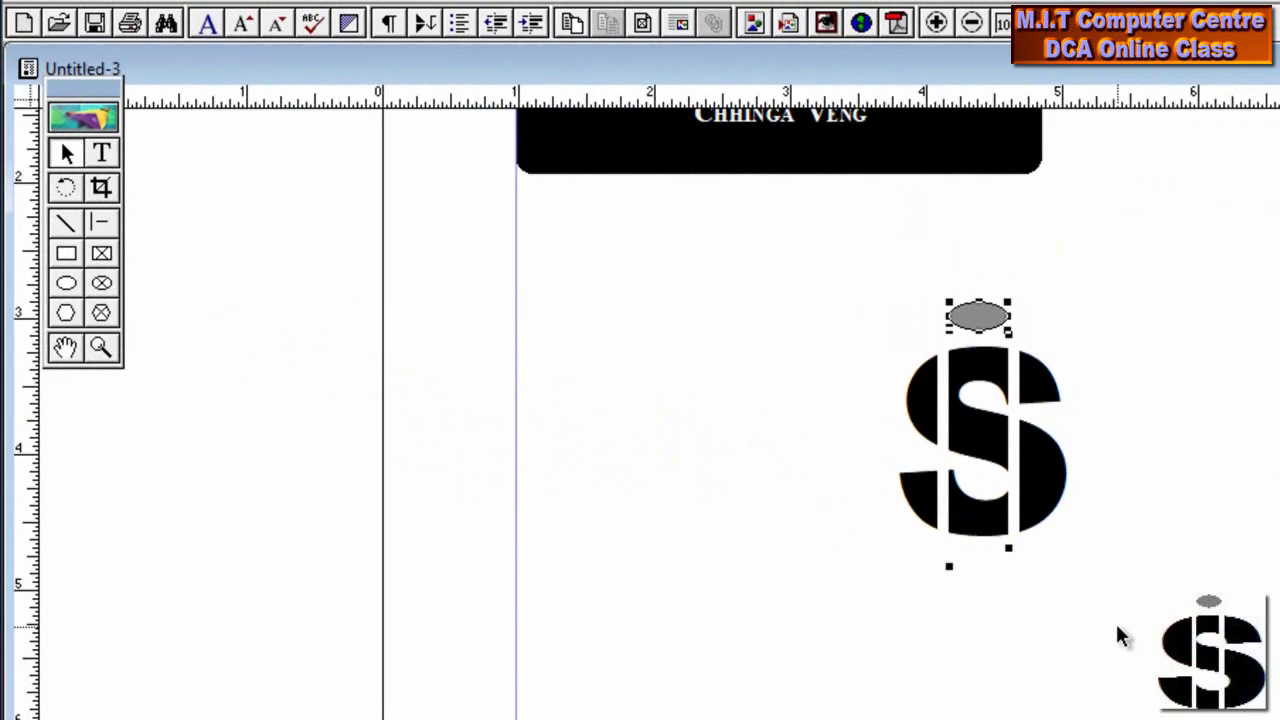
pyautogui.click(1034, 468)
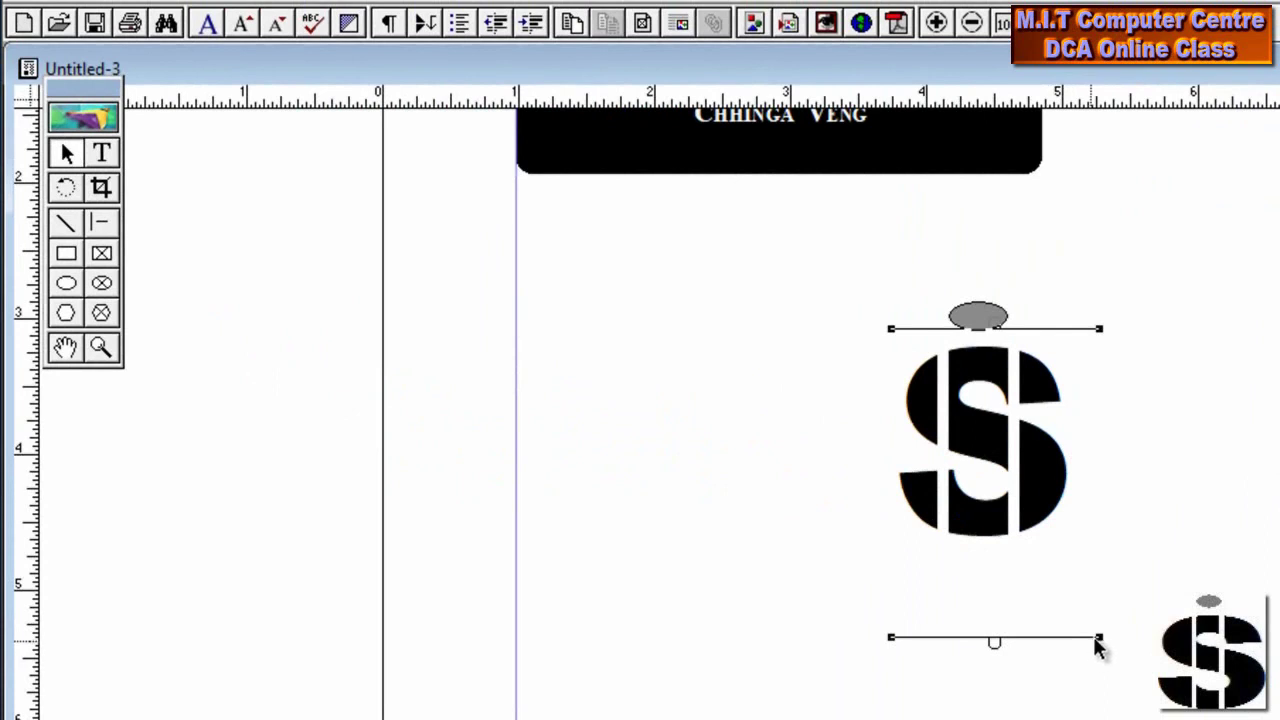
pyautogui.moveTo(1149, 690); pyautogui.dragTo(818, 190)
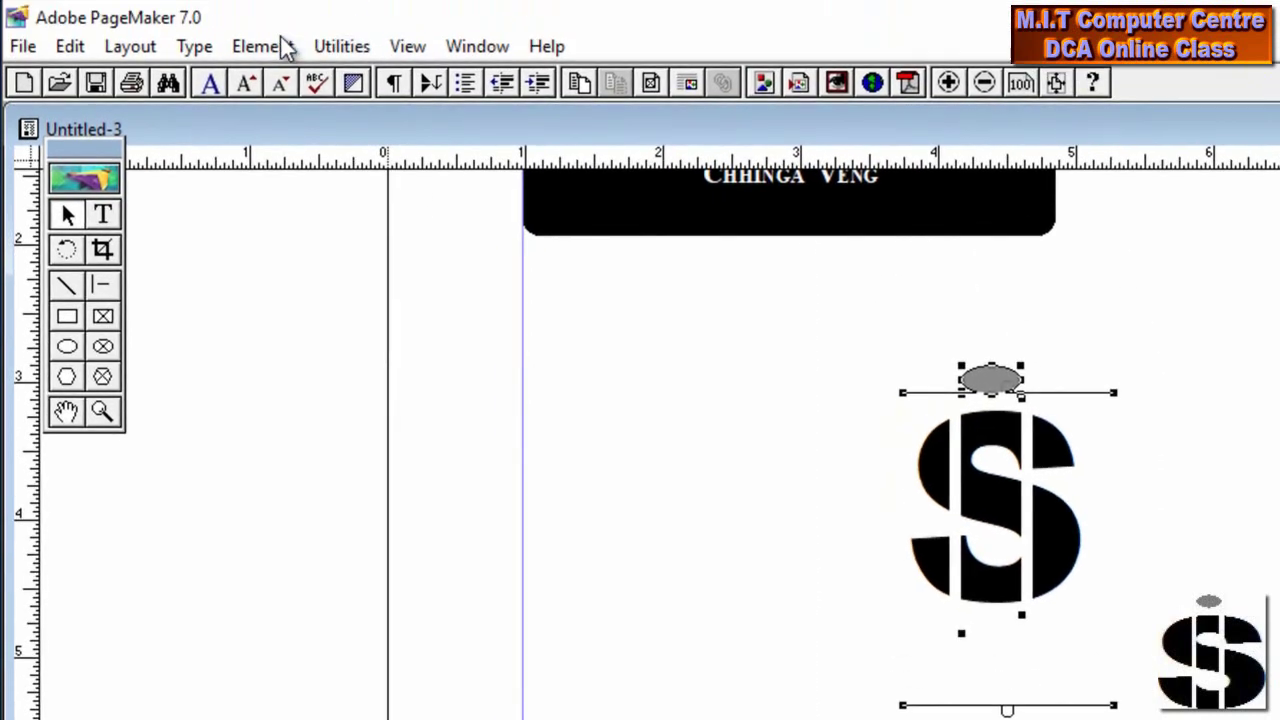
pyautogui.click(285, 47)
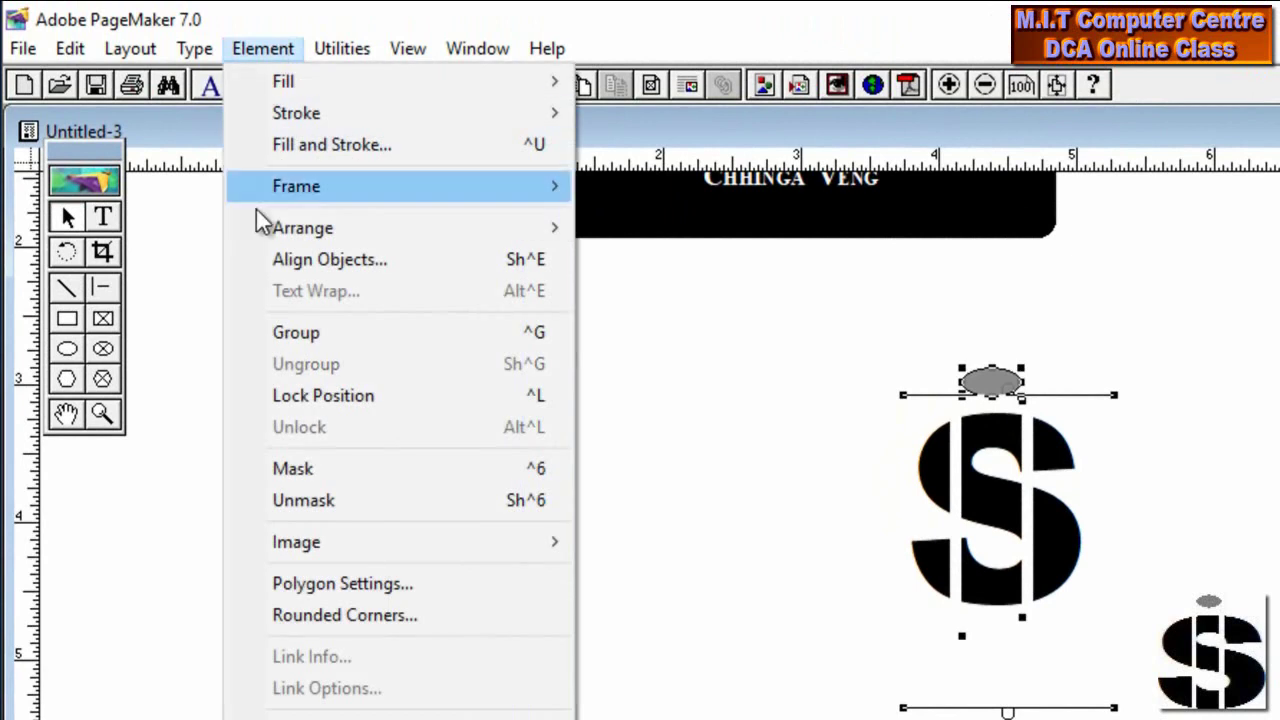
pyautogui.click(301, 335)
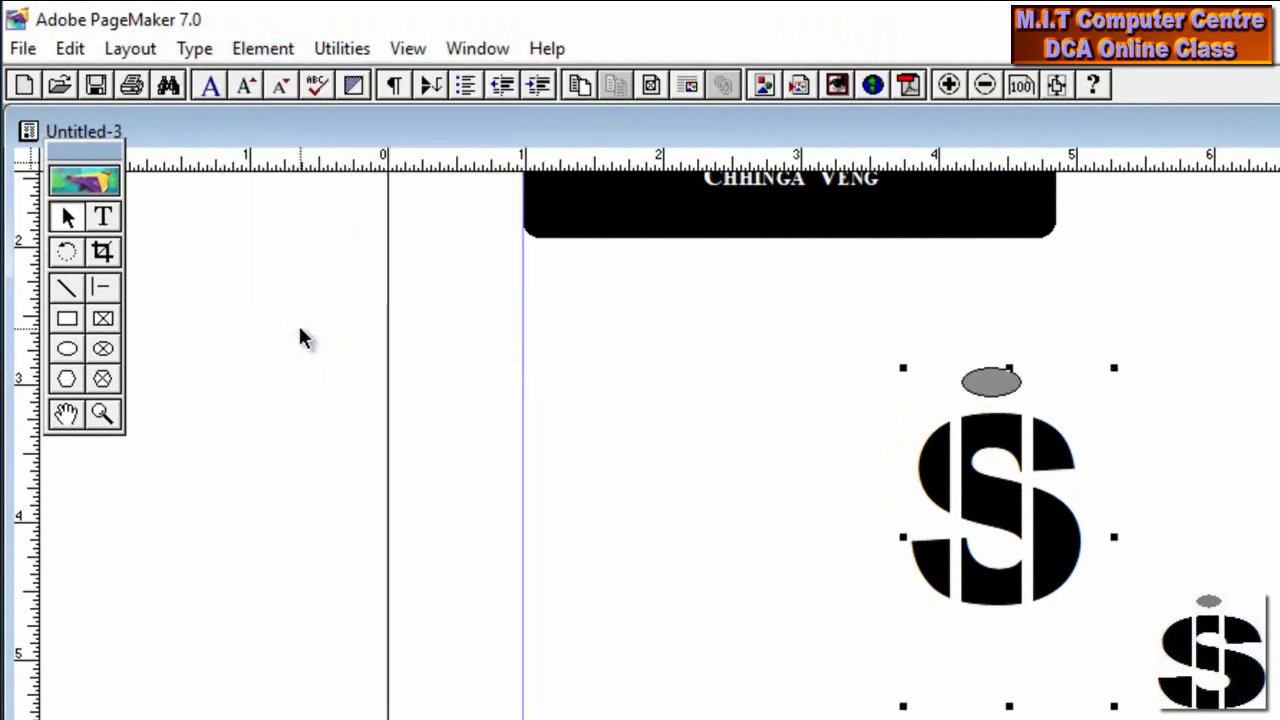
# Move the grouped S logo up beside the black title box
pyautogui.moveTo(680, 325); pyautogui.dragTo(850, 275)
pyautogui.scroll(3, 463, 455)
pyautogui.moveTo(779, 442); pyautogui.dragTo(779, 316)
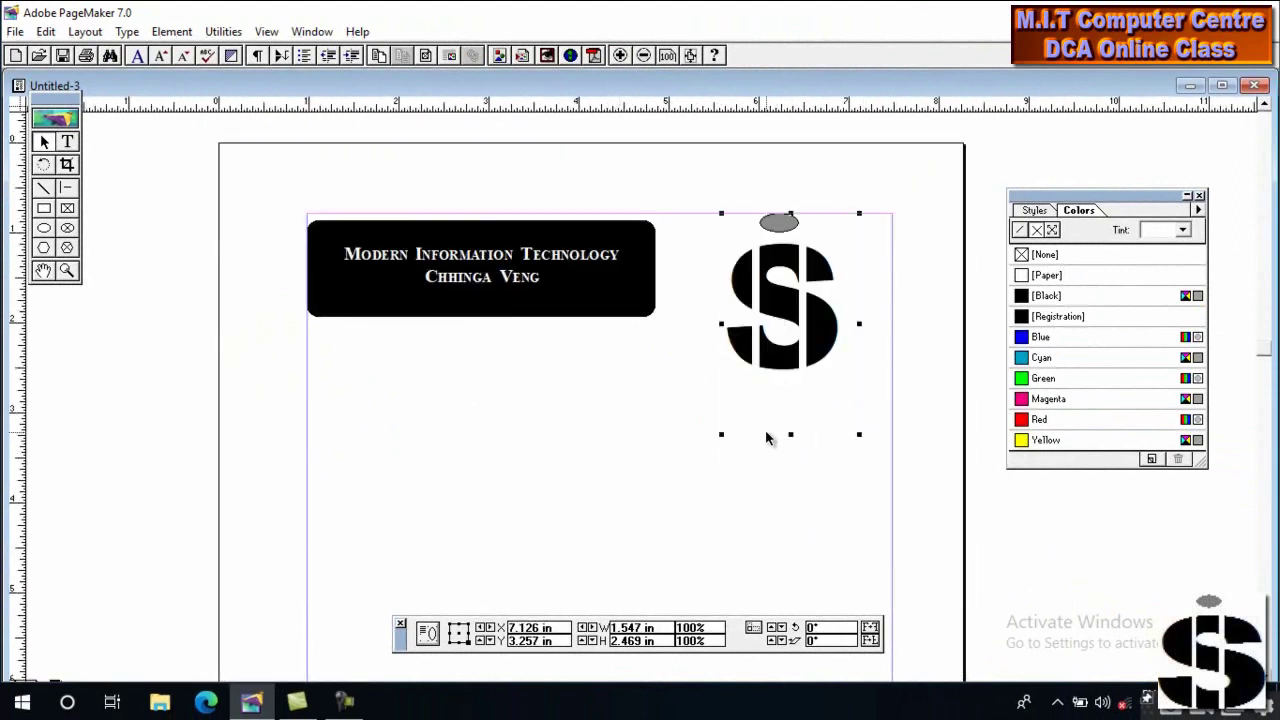
pyautogui.moveTo(755, 496); pyautogui.dragTo(827, 350)
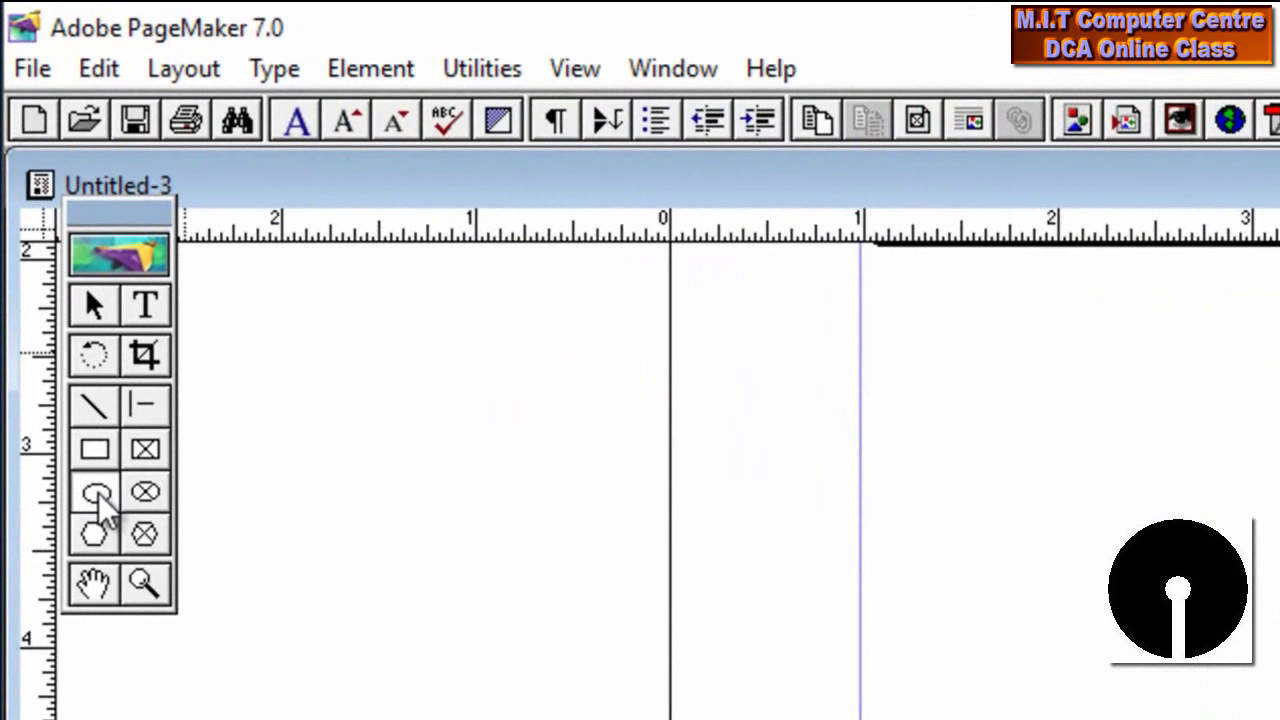
# Draw a large circle in the empty page area, deleting trial ellipses, and fill it black
pyautogui.click(98, 493)
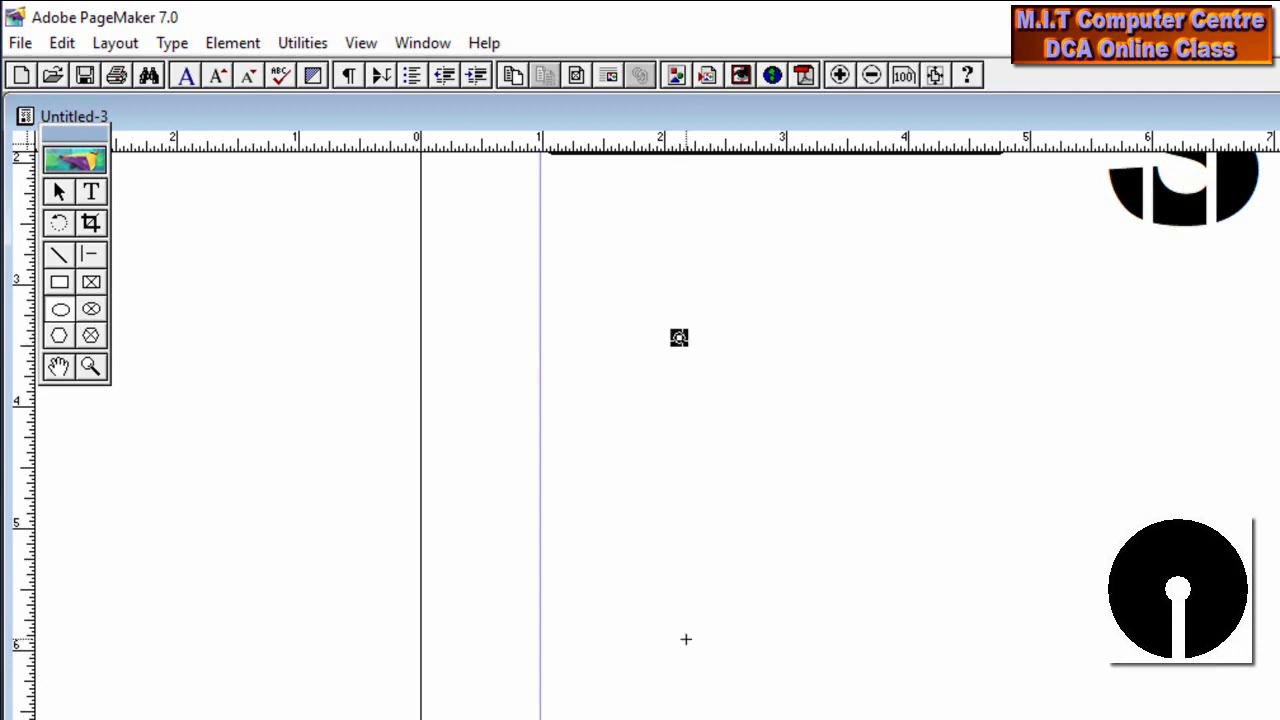
pyautogui.press('Delete')
pyautogui.moveTo(804, 295); pyautogui.dragTo(855, 707)
pyautogui.press('Delete')
pyautogui.moveTo(622, 343)
pyautogui.mouseDown()
pyautogui.moveTo(840, 526)
pyautogui.moveTo(960, 663)
pyautogui.mouseUp()
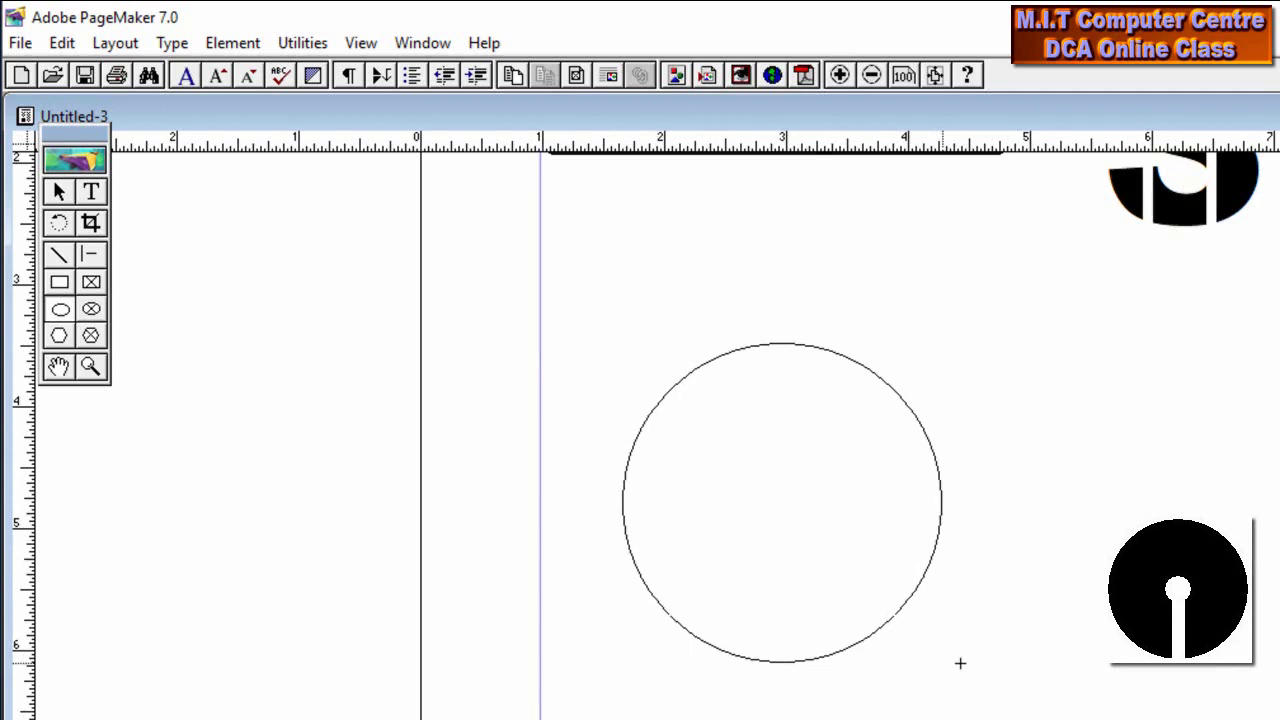
pyautogui.moveTo(960, 663); pyautogui.dragTo(960, 662)
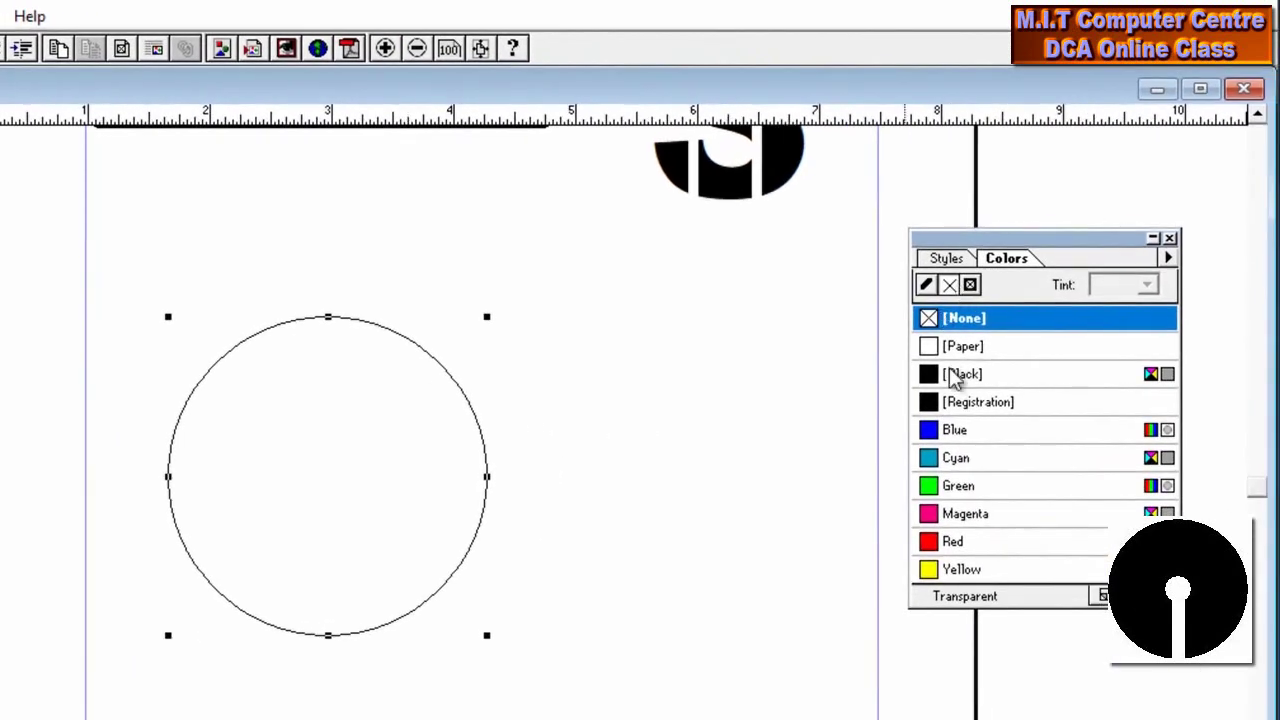
pyautogui.click(952, 375)
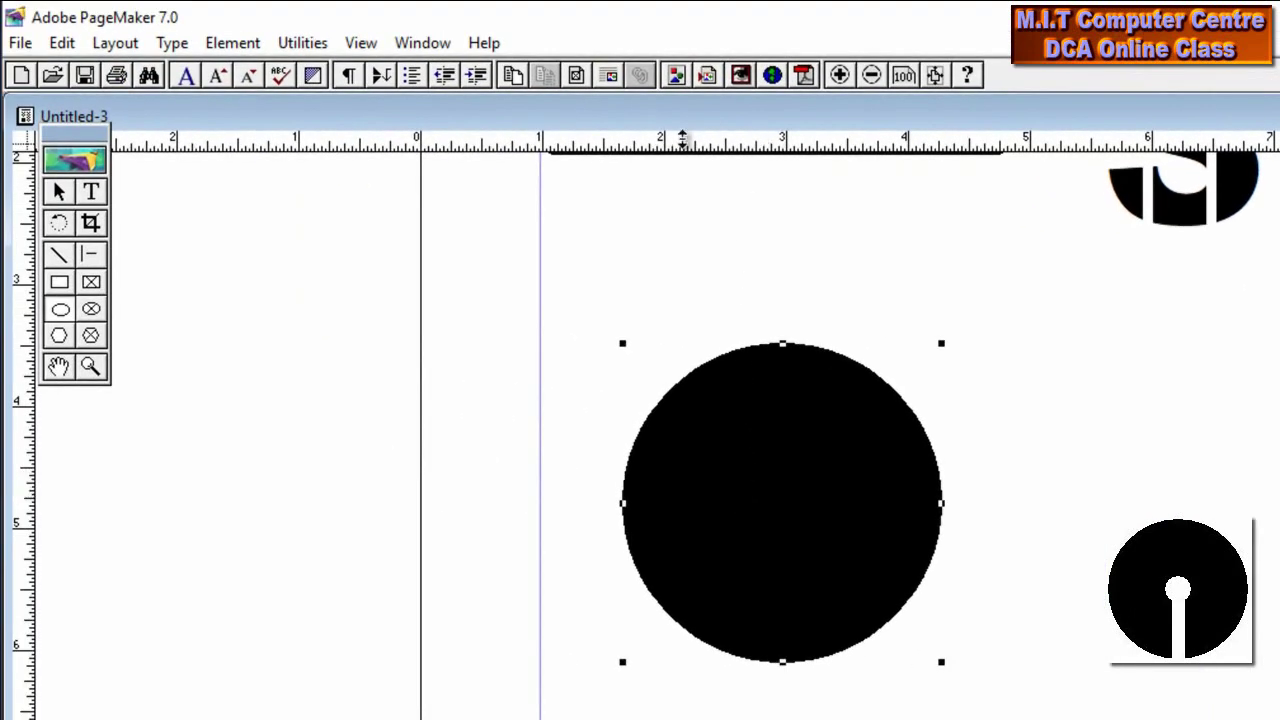
# Cross a horizontal and vertical guide at the circle's centre and draw a small circle there
pyautogui.moveTo(682, 140); pyautogui.dragTo(648, 503)
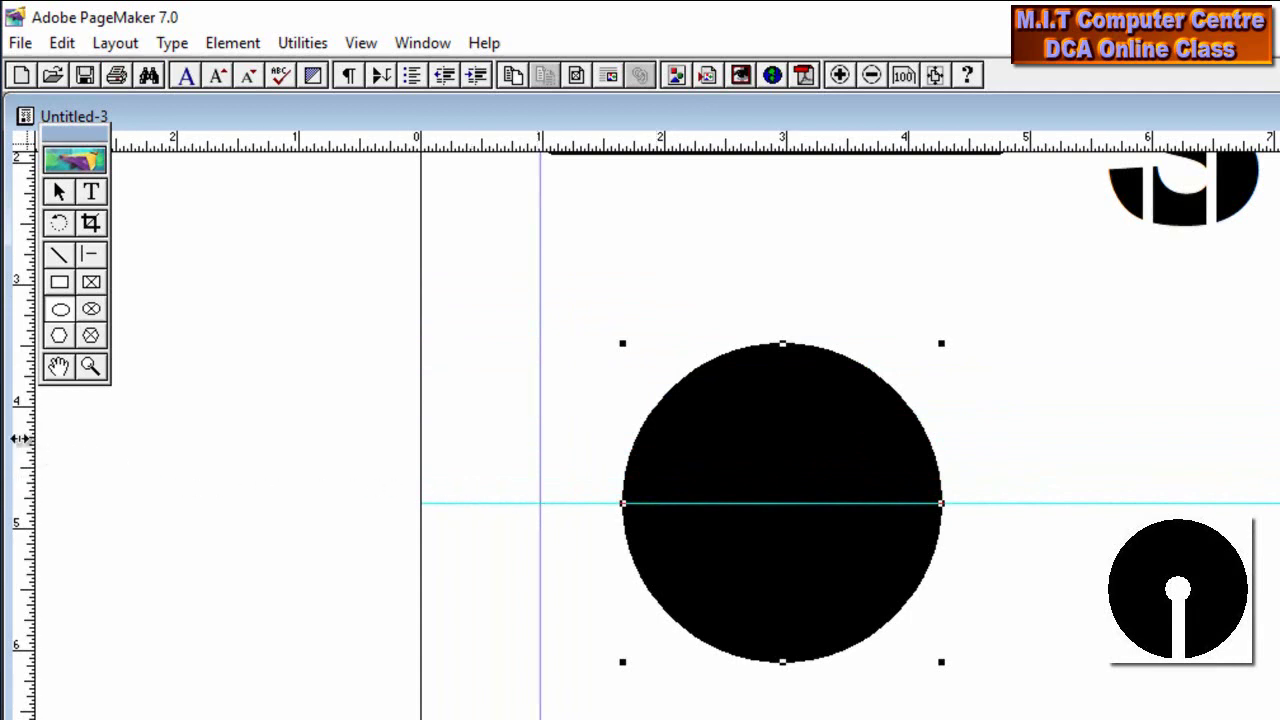
pyautogui.moveTo(20, 438); pyautogui.dragTo(783, 417)
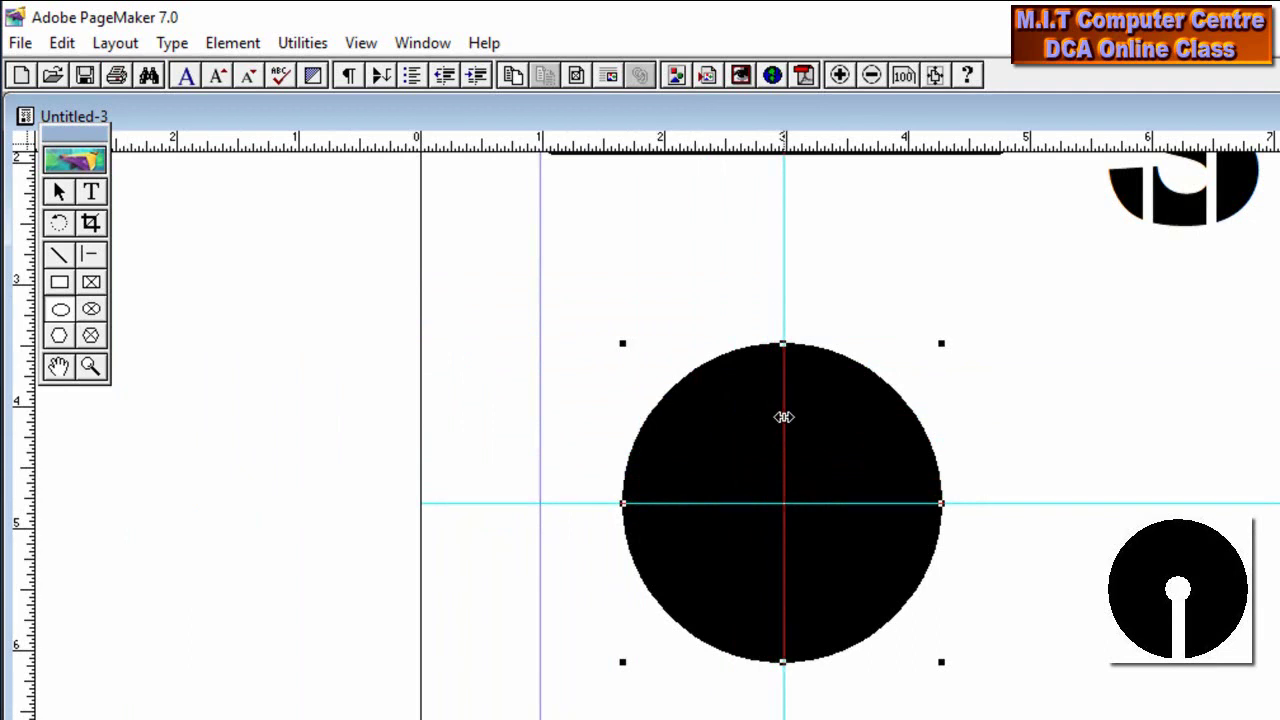
pyautogui.moveTo(783, 417); pyautogui.dragTo(783, 417)
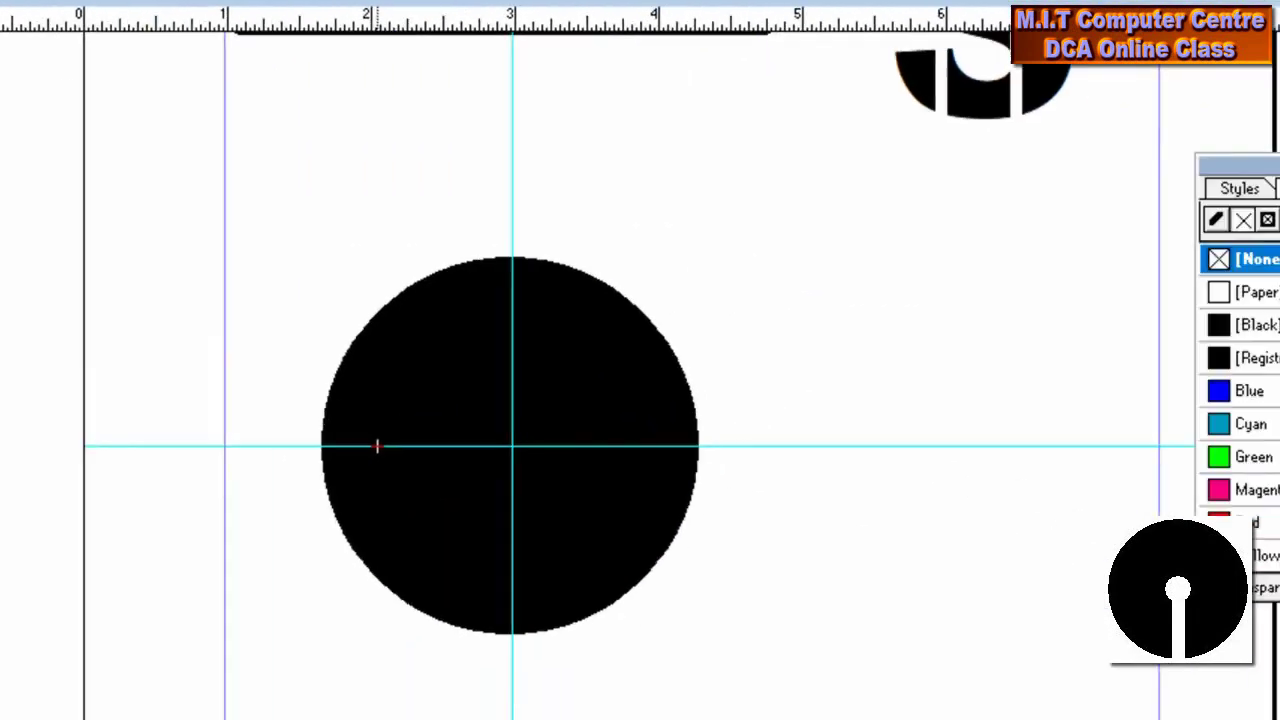
pyautogui.moveTo(370, 368); pyautogui.dragTo(436, 426)
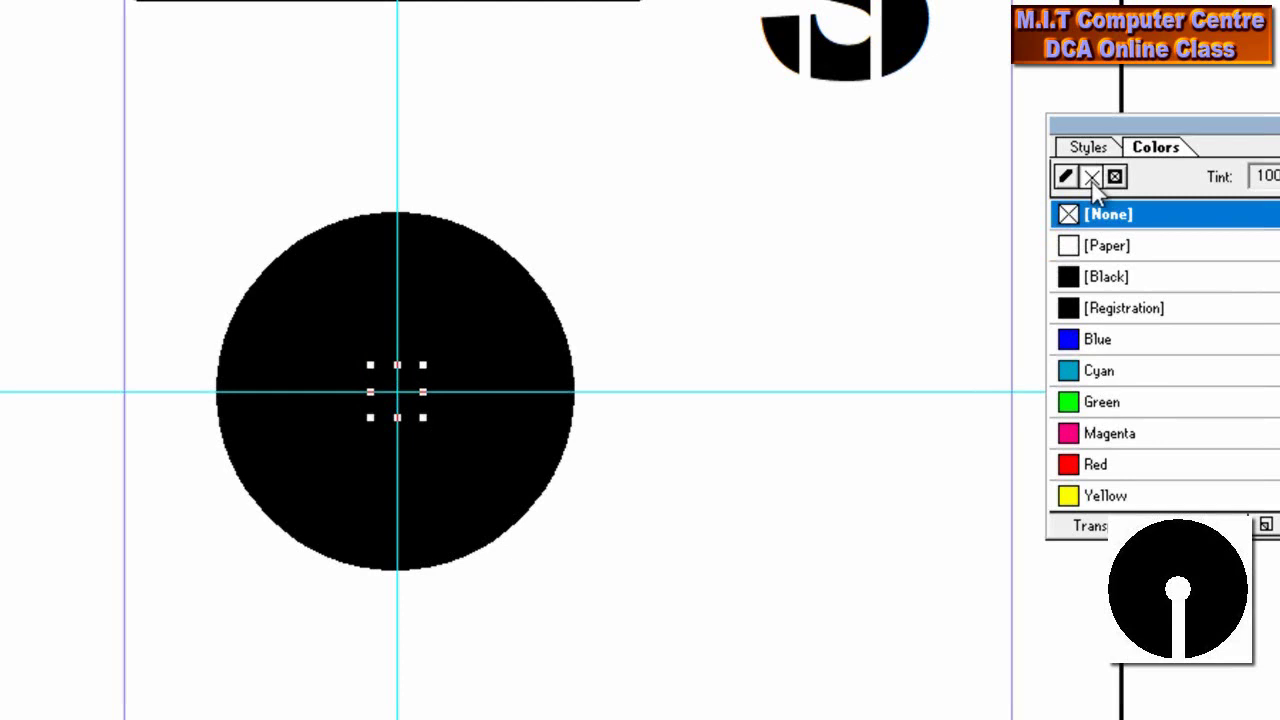
# Fill the small centre circle with Paper white and draw a thin, centred bar down to the big circle's edge
pyautogui.click(1092, 240)
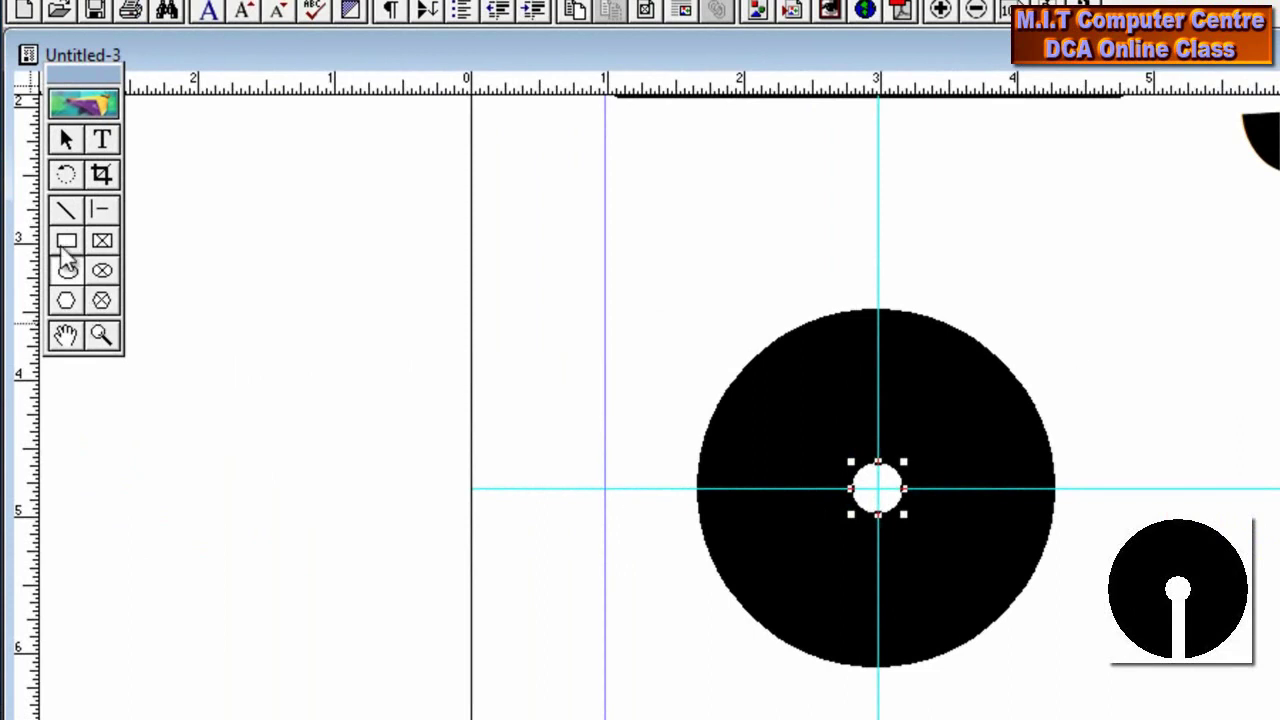
pyautogui.click(62, 247)
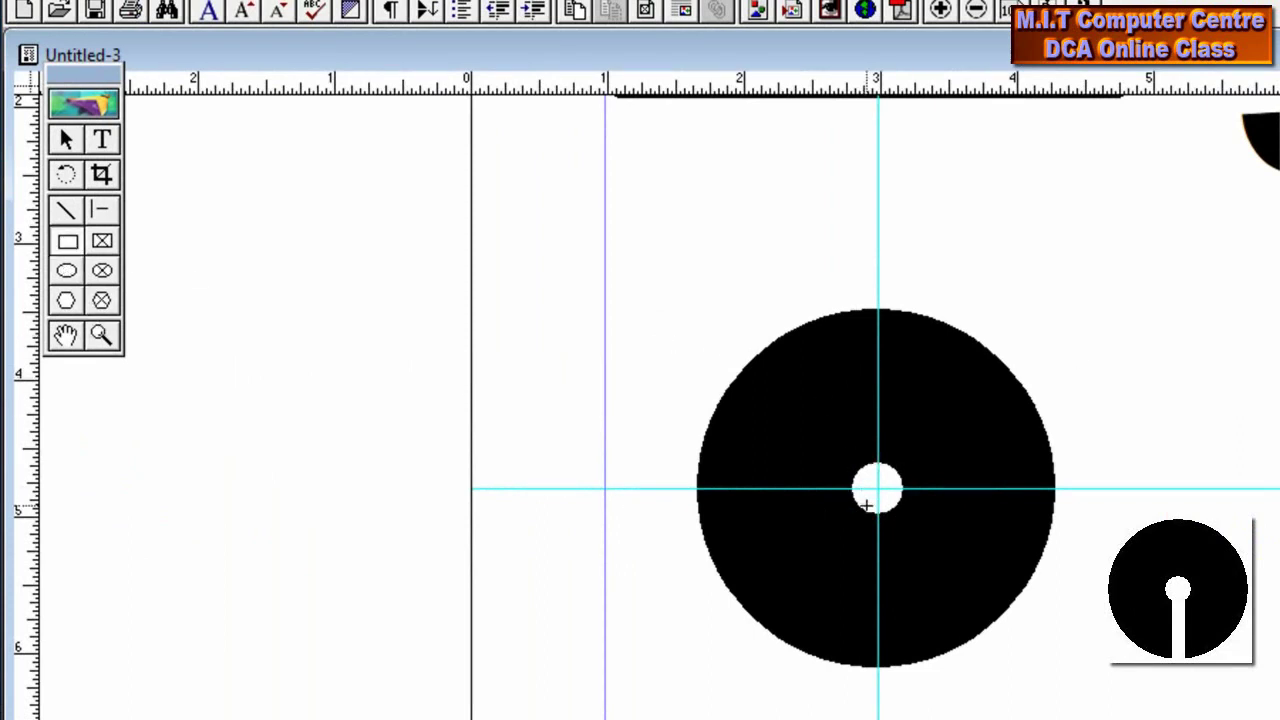
pyautogui.moveTo(866, 507); pyautogui.dragTo(891, 672)
pyautogui.press('Left')
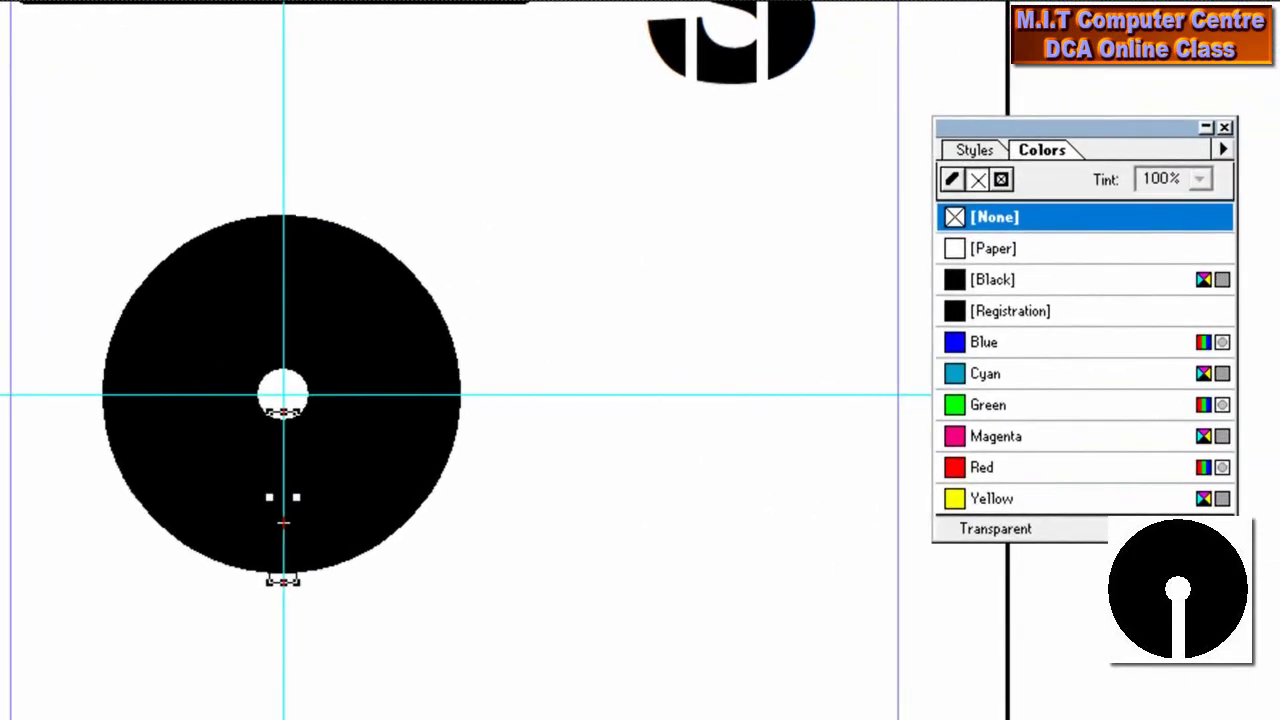
# Give the bar a black outline and a transparent fill in the Colors palette
pyautogui.click(952, 182)
pyautogui.click(985, 248)
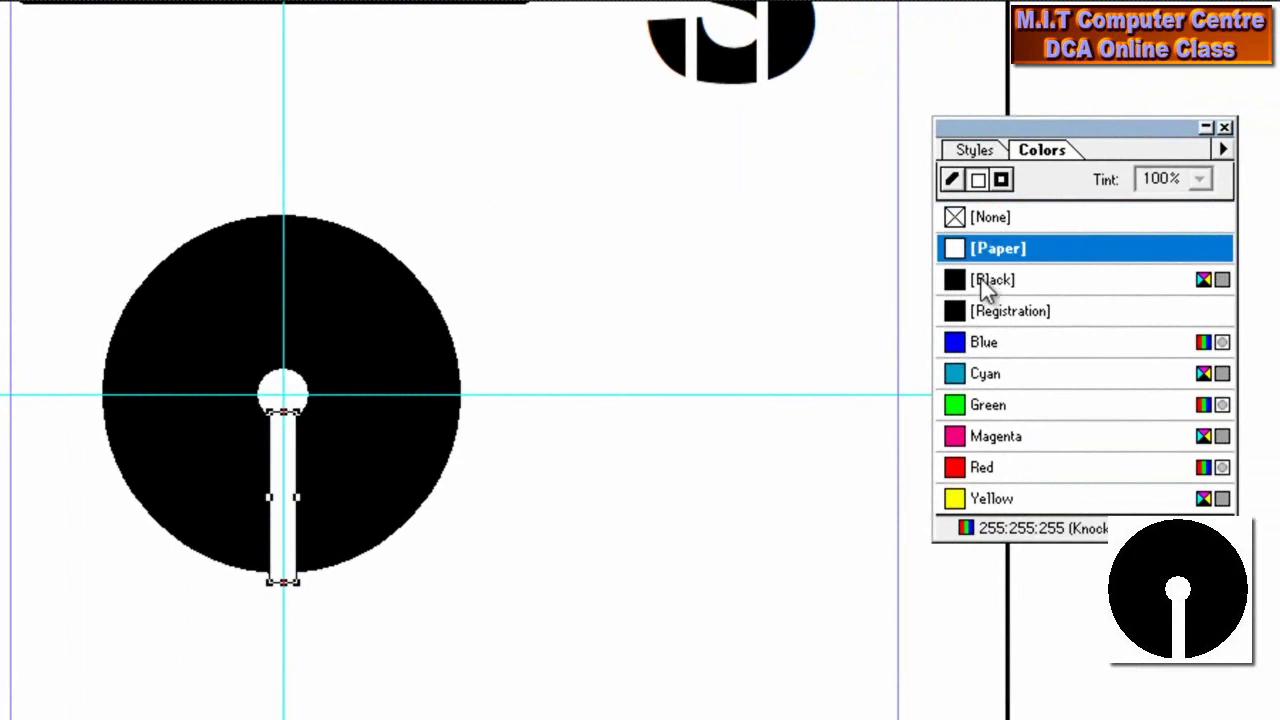
pyautogui.click(985, 280)
pyautogui.click(979, 182)
pyautogui.click(988, 226)
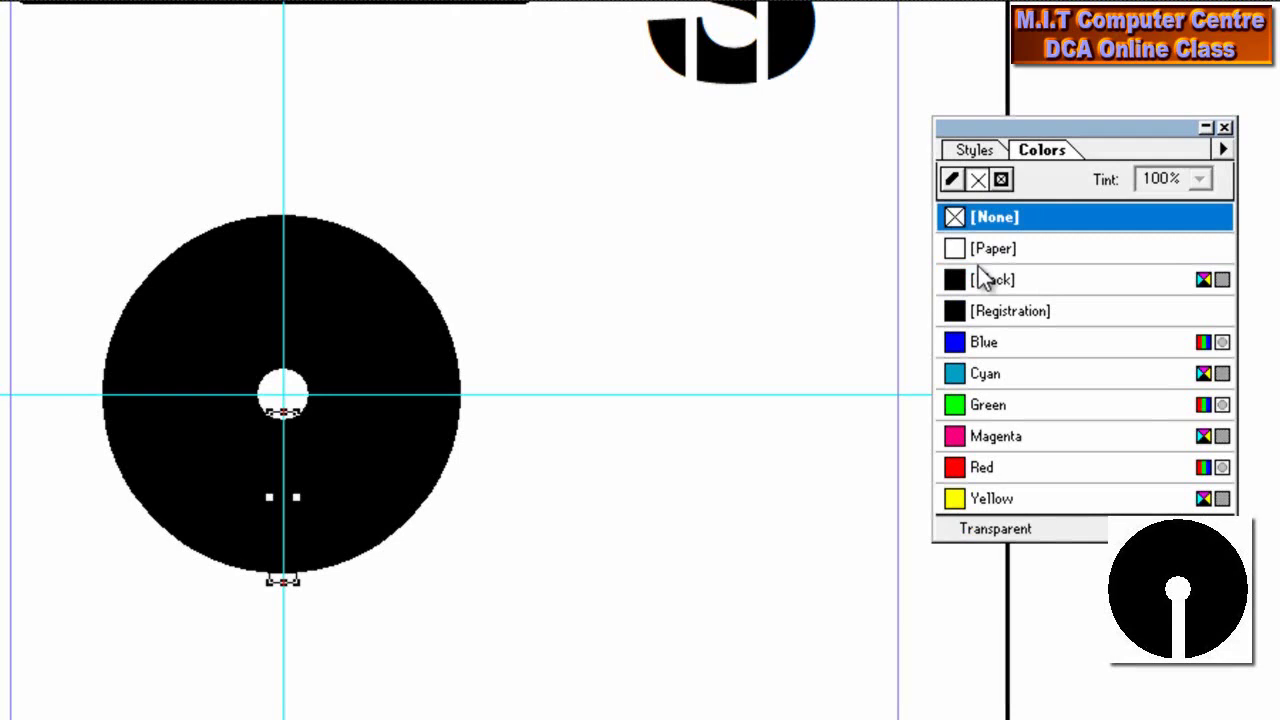
# Turn the bar into a white slot, then group the circle, hole and bar with Element > Group
pyautogui.click(1004, 182)
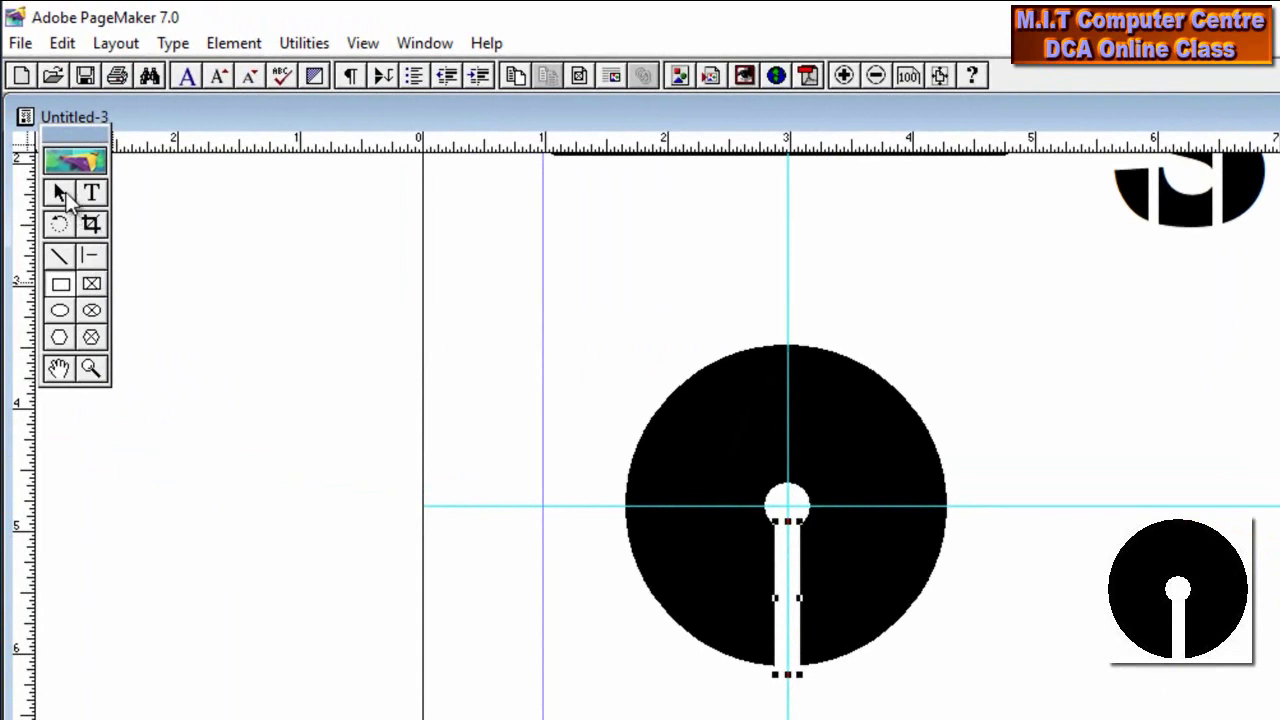
pyautogui.click(59, 193)
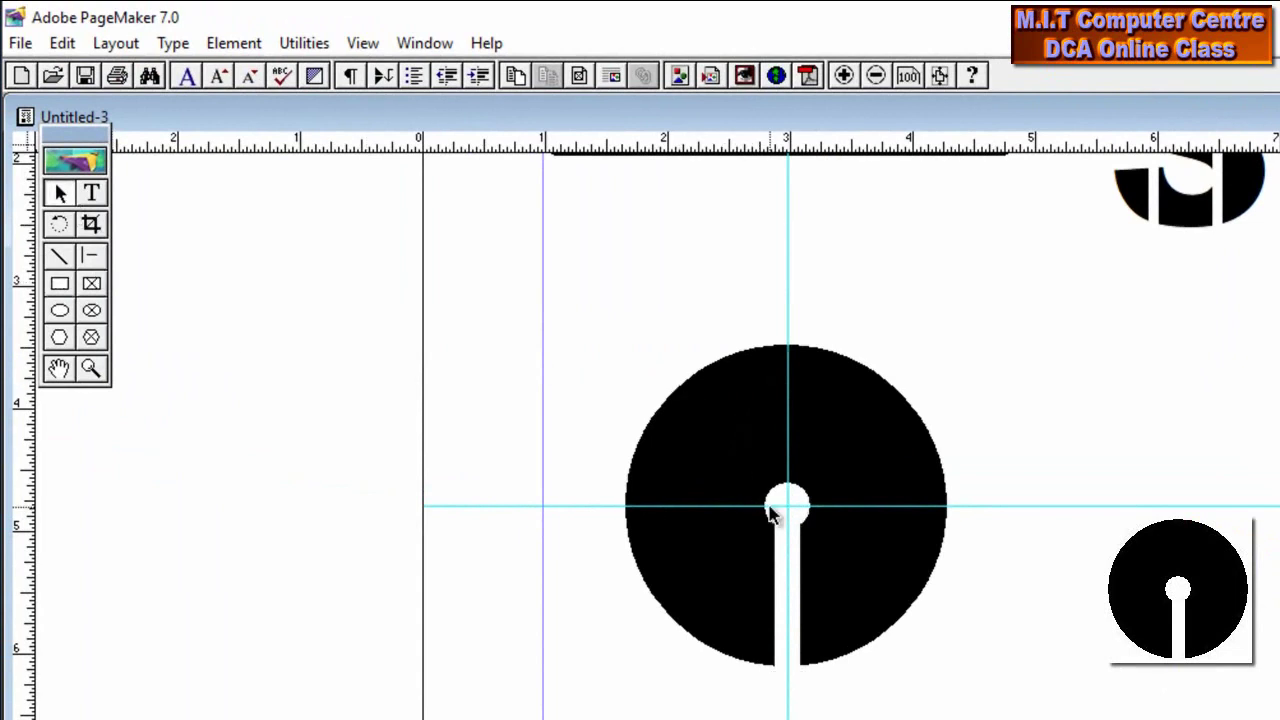
pyautogui.moveTo(571, 271); pyautogui.dragTo(1070, 718)
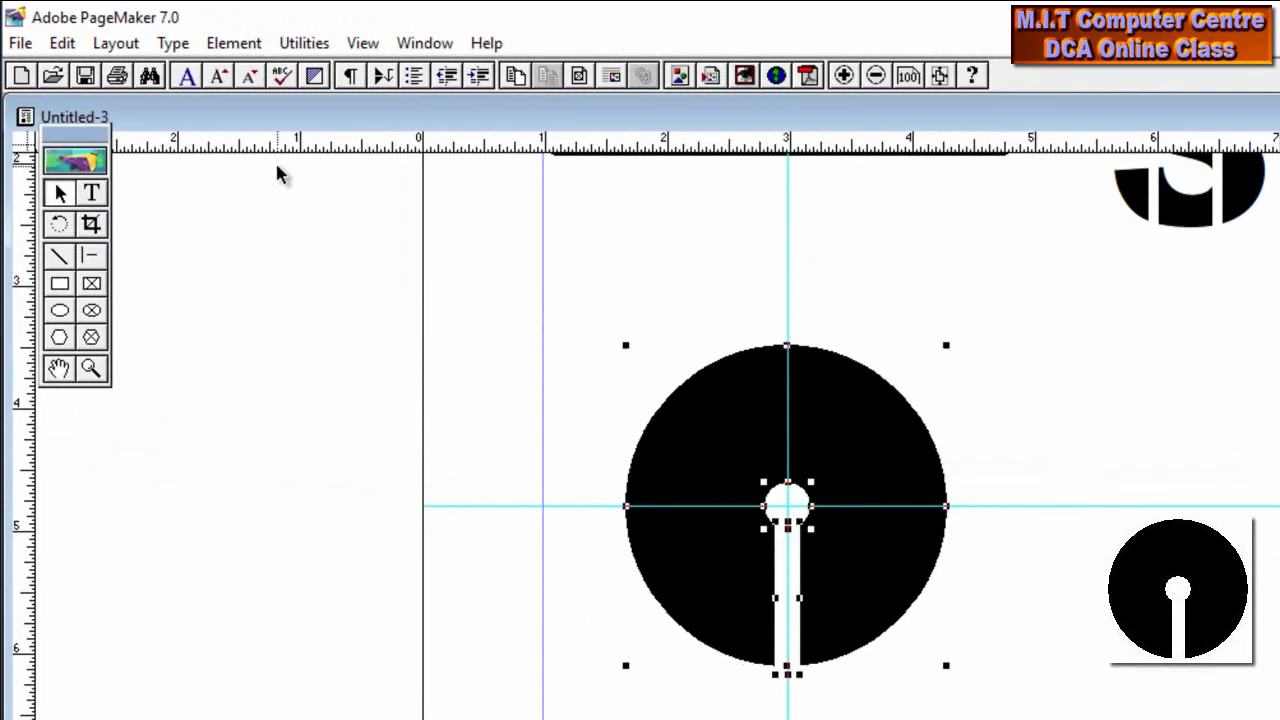
pyautogui.click(230, 43)
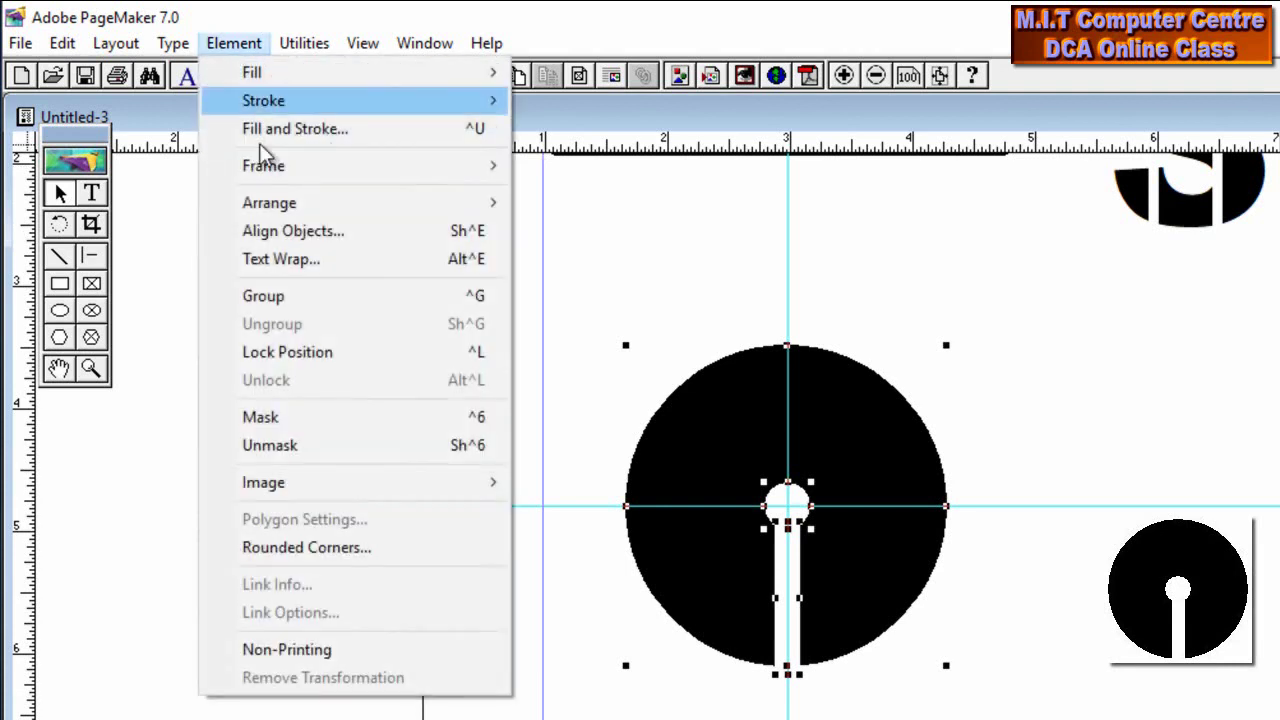
pyautogui.click(275, 297)
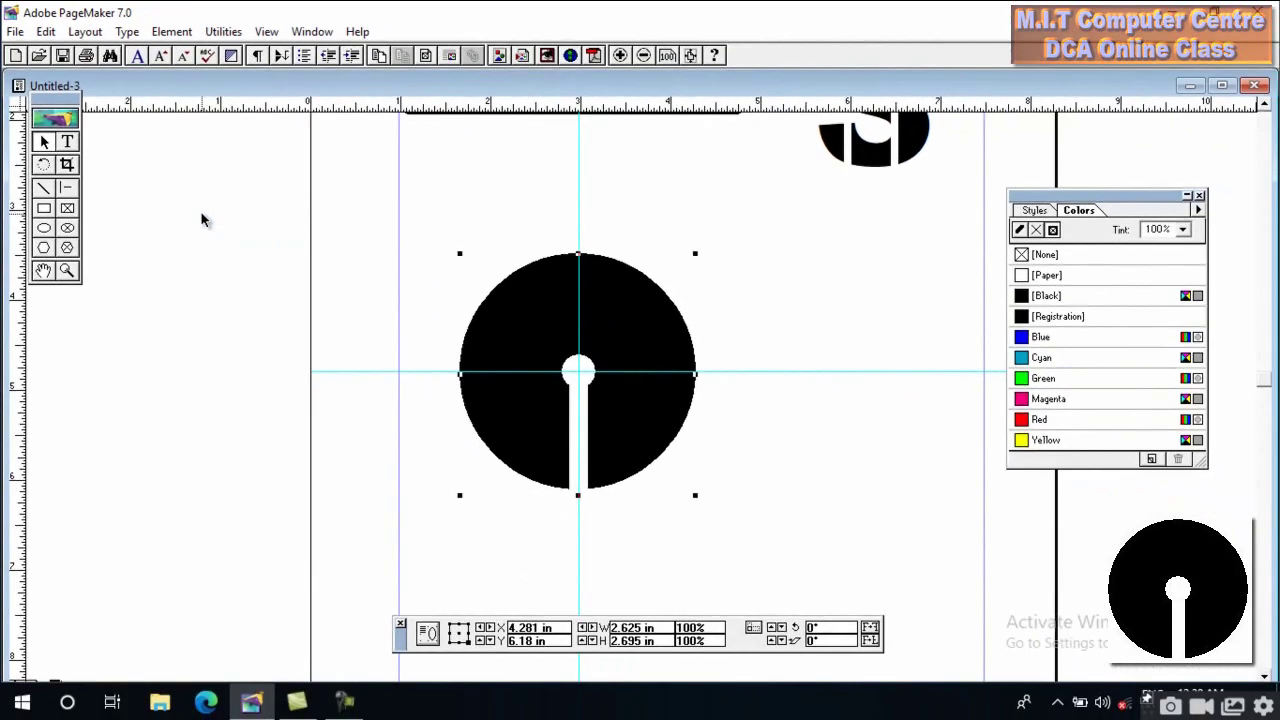